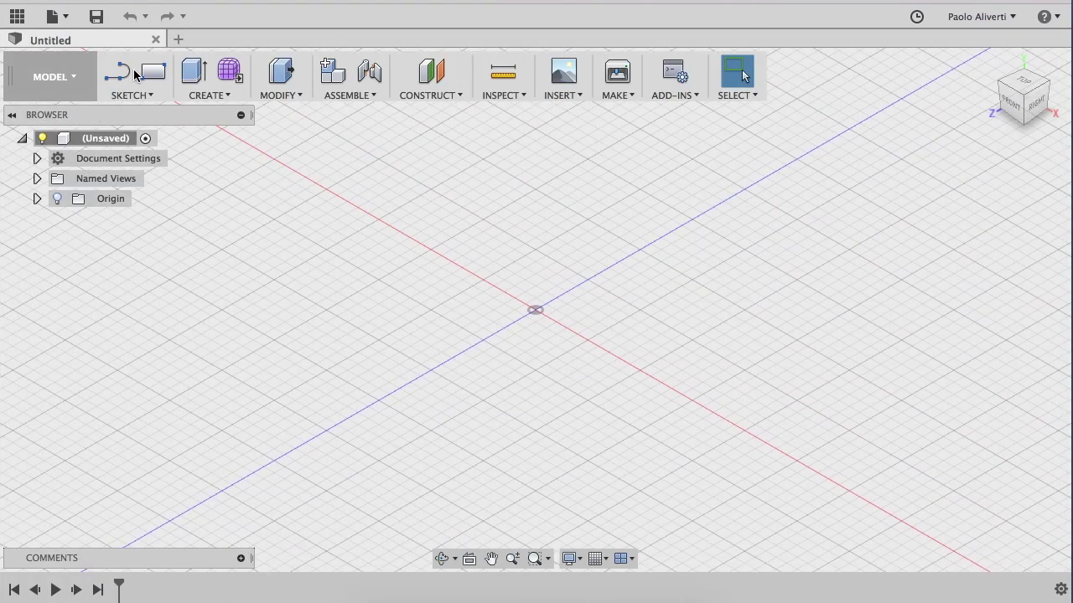
Start a new sketch from the SKETCH menu so the three origin planes appear.
{"action": "left_click", "coordinate": [130, 95]}
{"action": "left_click", "coordinate": [128, 112]}
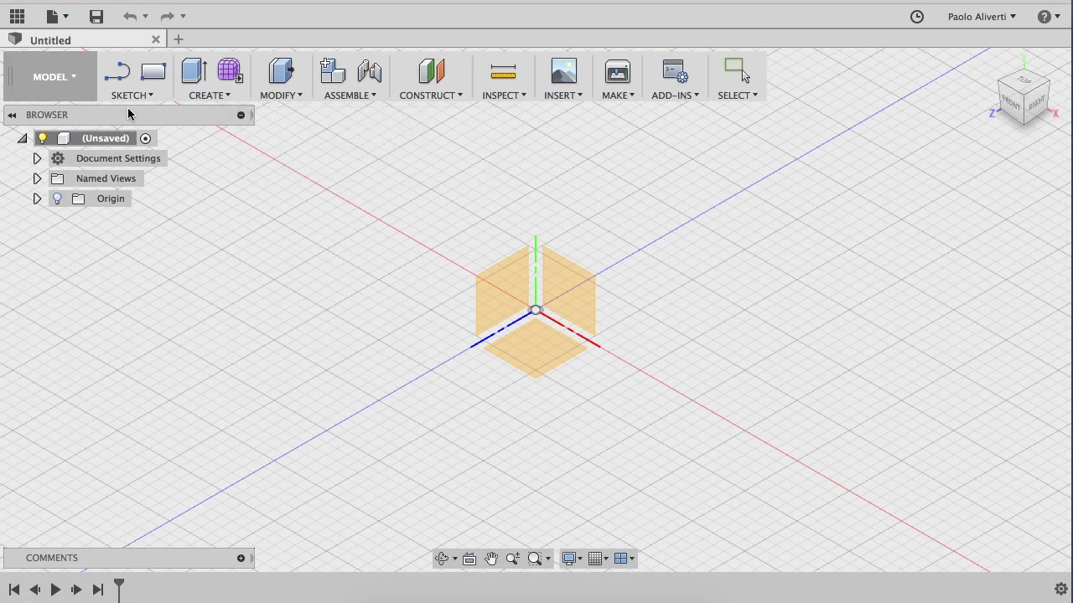
Sketch on the ground plane and draw a 47 mm horizontal line from the origin.
{"action": "left_click", "coordinate": [543, 361]}
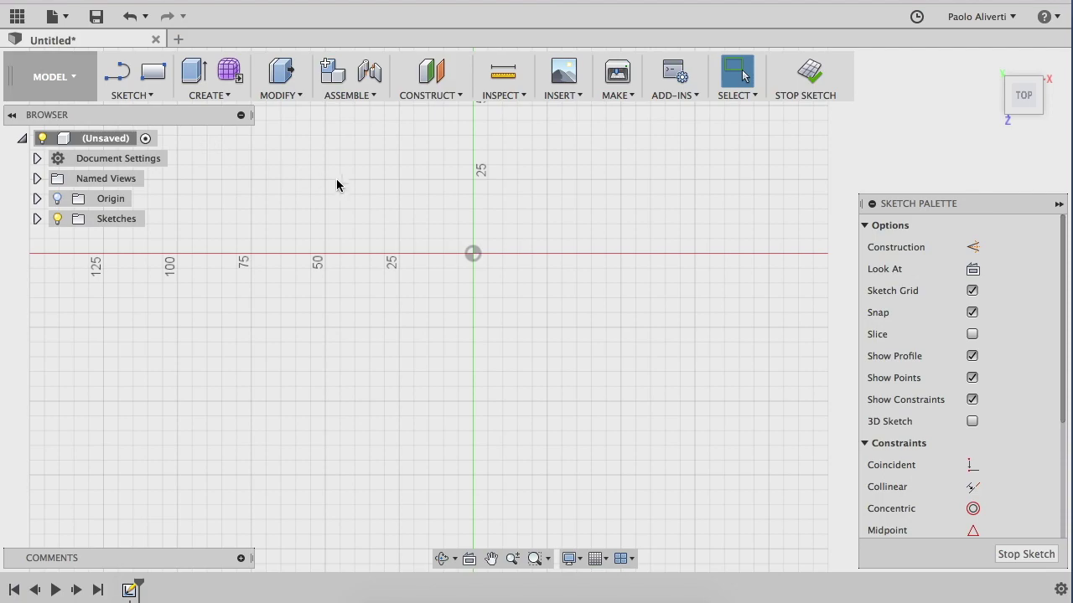
{"action": "key", "text": "l"}
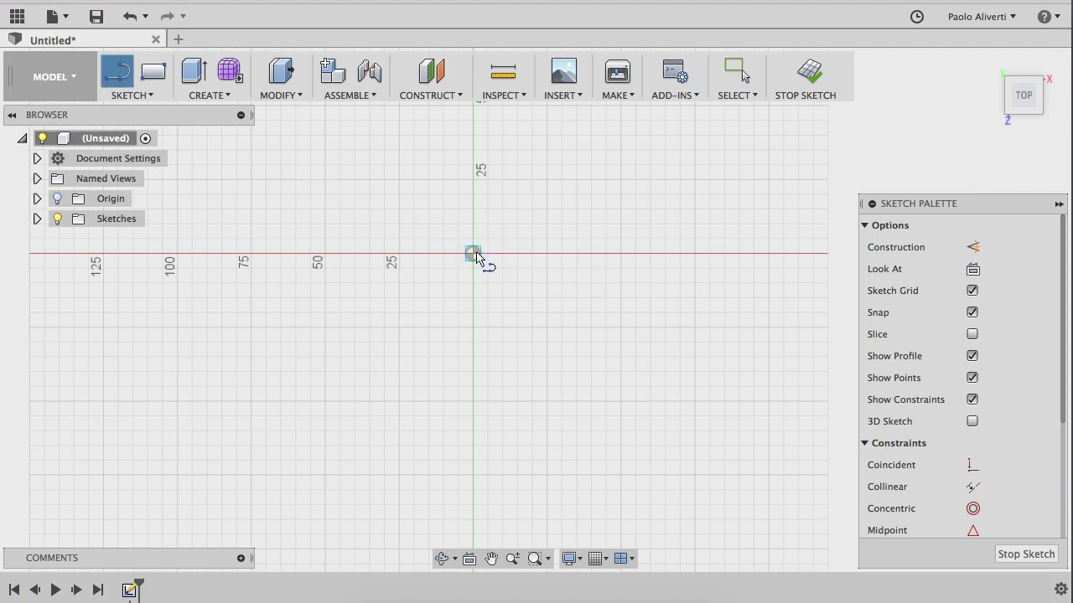
{"action": "left_click", "coordinate": [473, 254]}
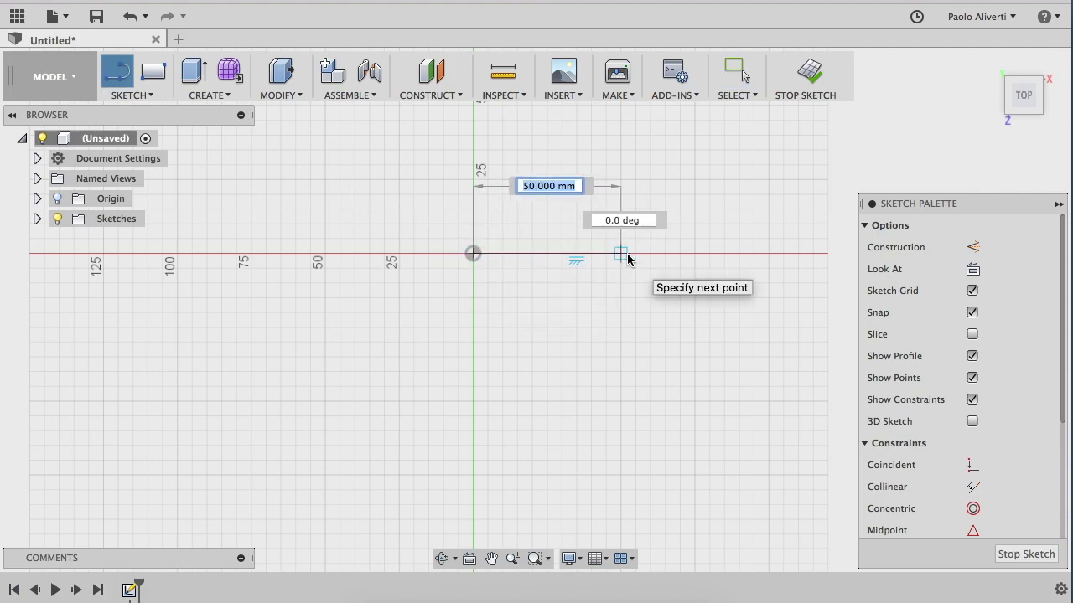
{"action": "type", "text": "47"}
{"action": "key", "text": "Tab"}
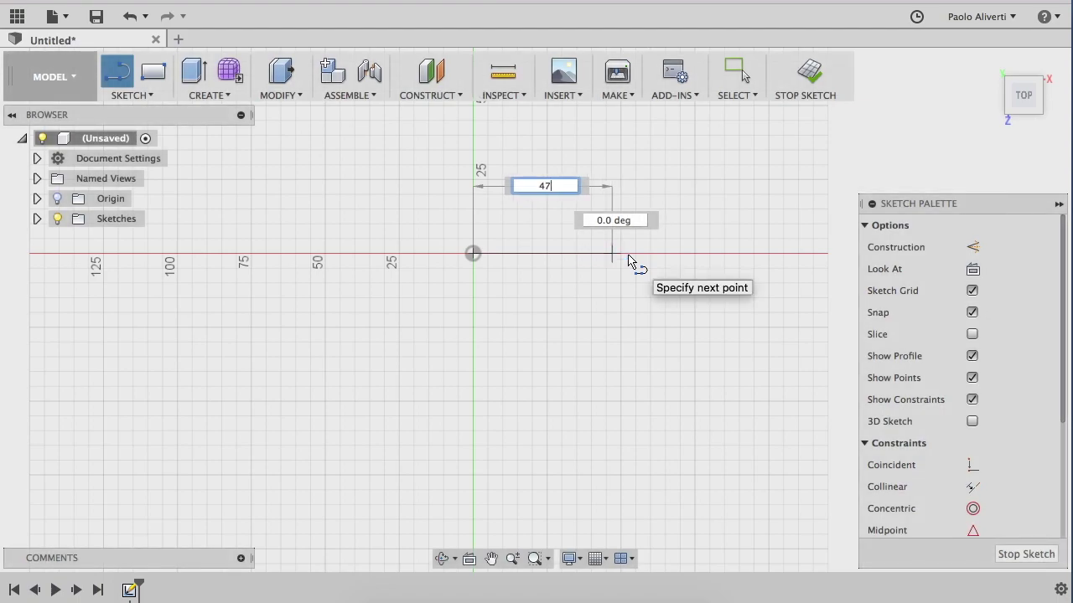
{"action": "key", "text": "Return"}
{"action": "key", "text": "Escape"}
Draw a 48 mm line downward from the origin.
{"action": "key", "text": "l"}
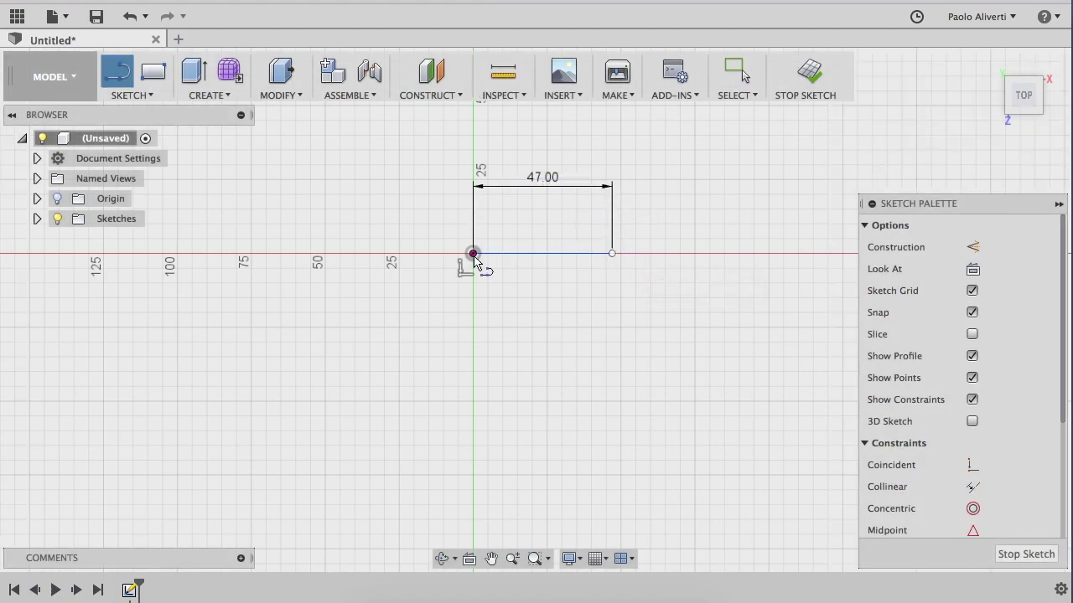
{"action": "left_click", "coordinate": [474, 254]}
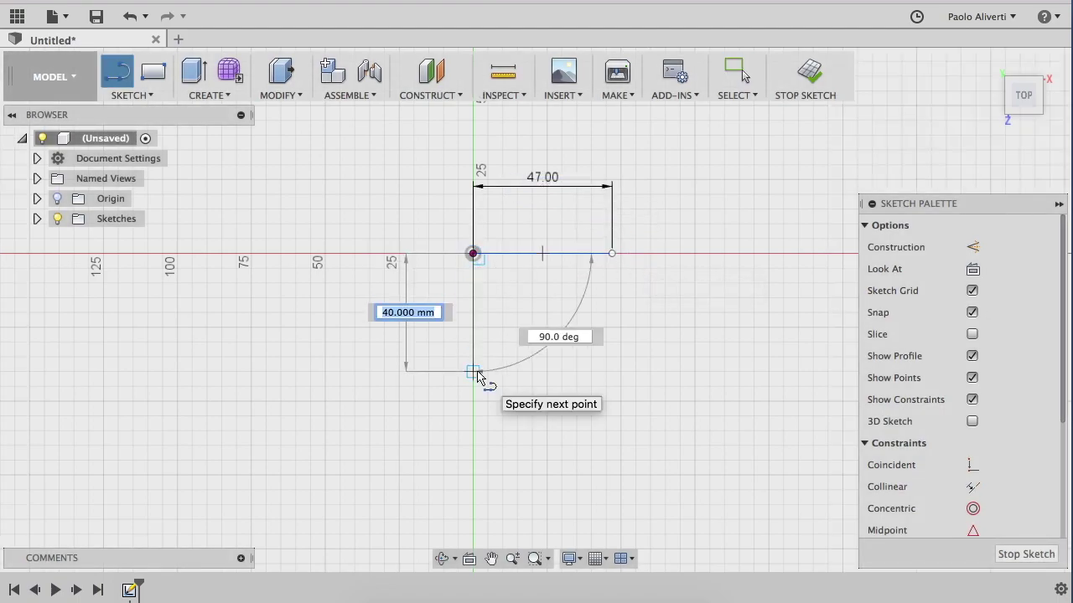
{"action": "type", "text": "48"}
{"action": "key", "text": "Tab"}
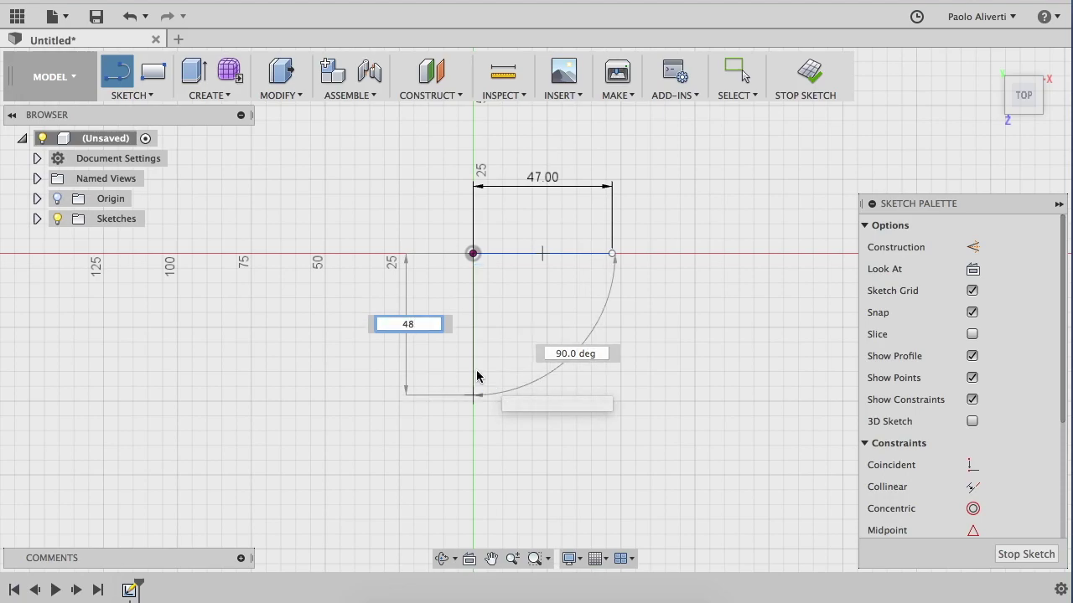
{"action": "key", "text": "Return"}
{"action": "key", "text": "Escape"}
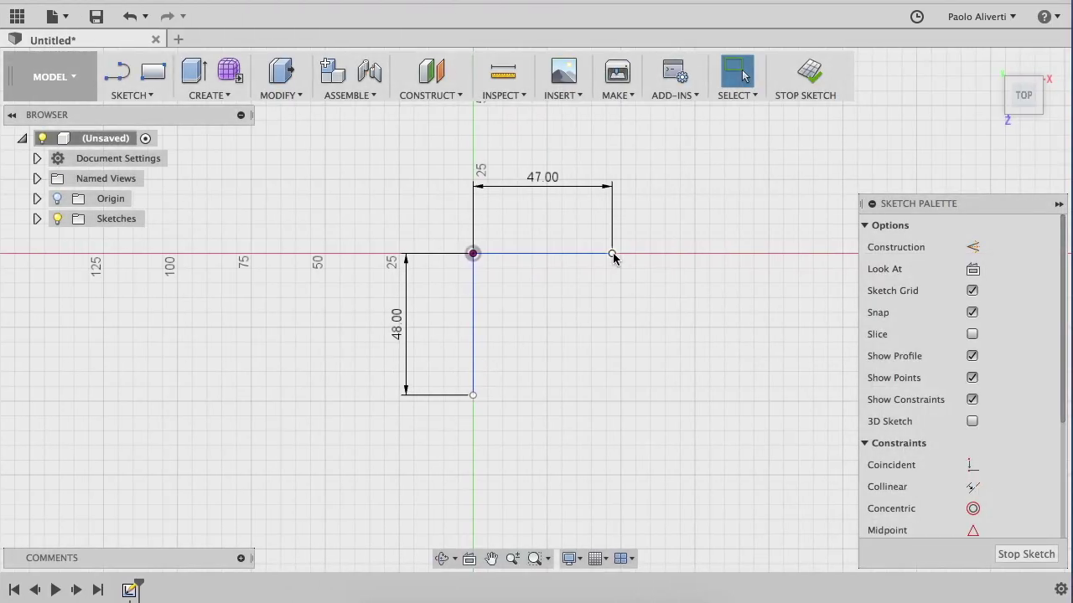
Draw a 7.5 mm line down from the right end of the 47 mm line.
{"action": "left_click", "coordinate": [611, 254]}
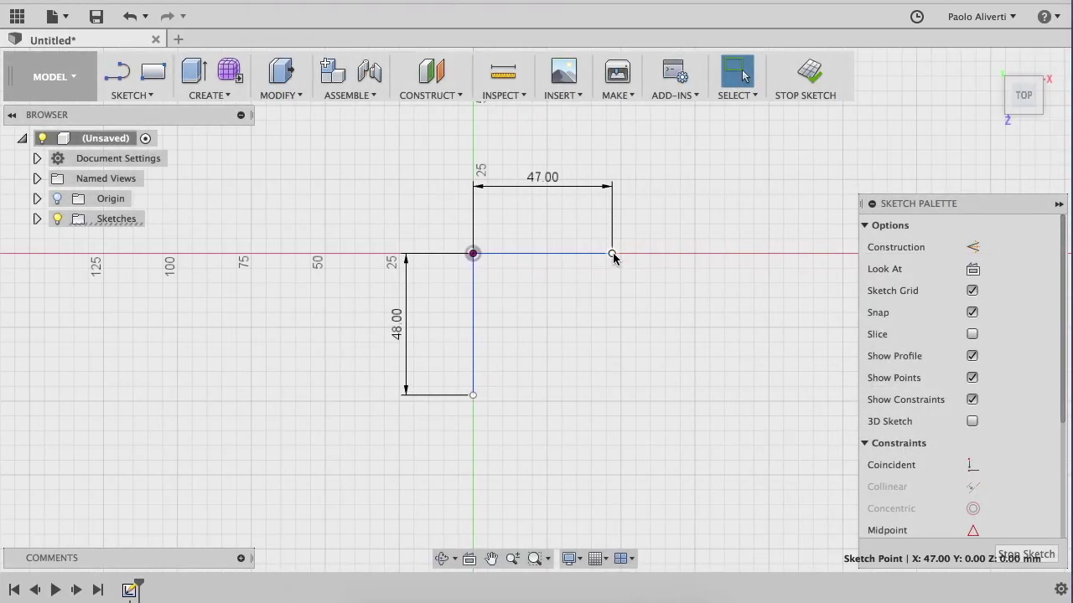
{"action": "key", "text": "l"}
{"action": "left_click", "coordinate": [612, 253]}
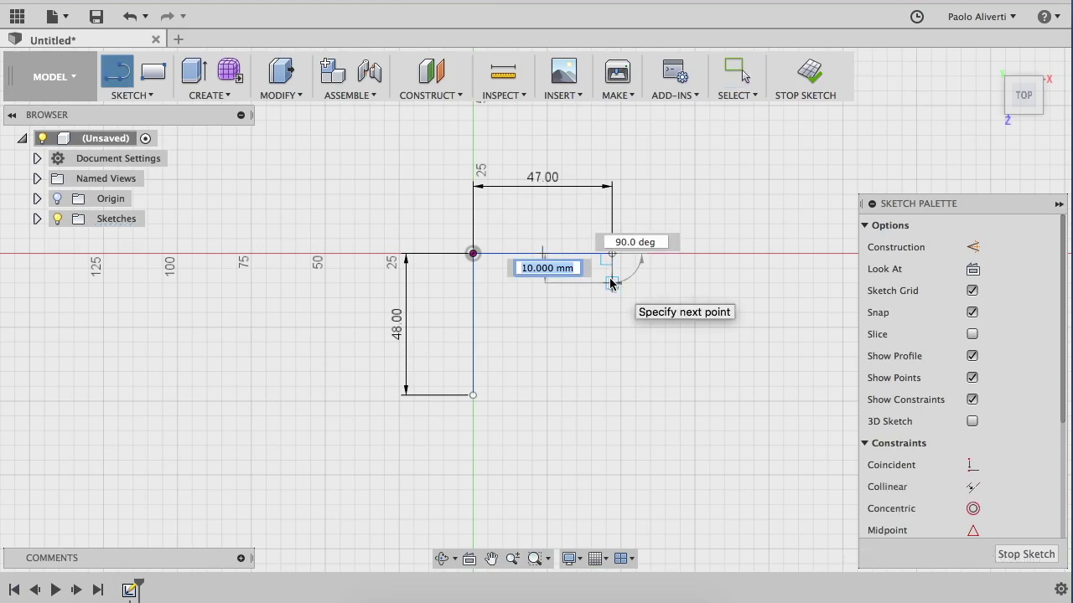
{"action": "type", "text": "7.5"}
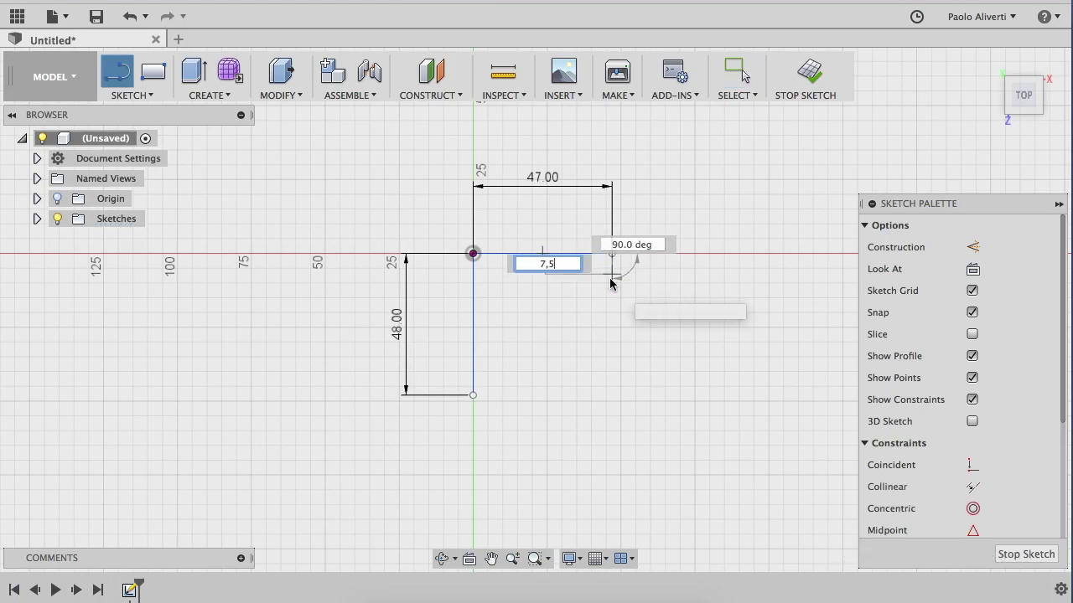
{"action": "key", "text": "Return"}
{"action": "key", "text": "Escape"}
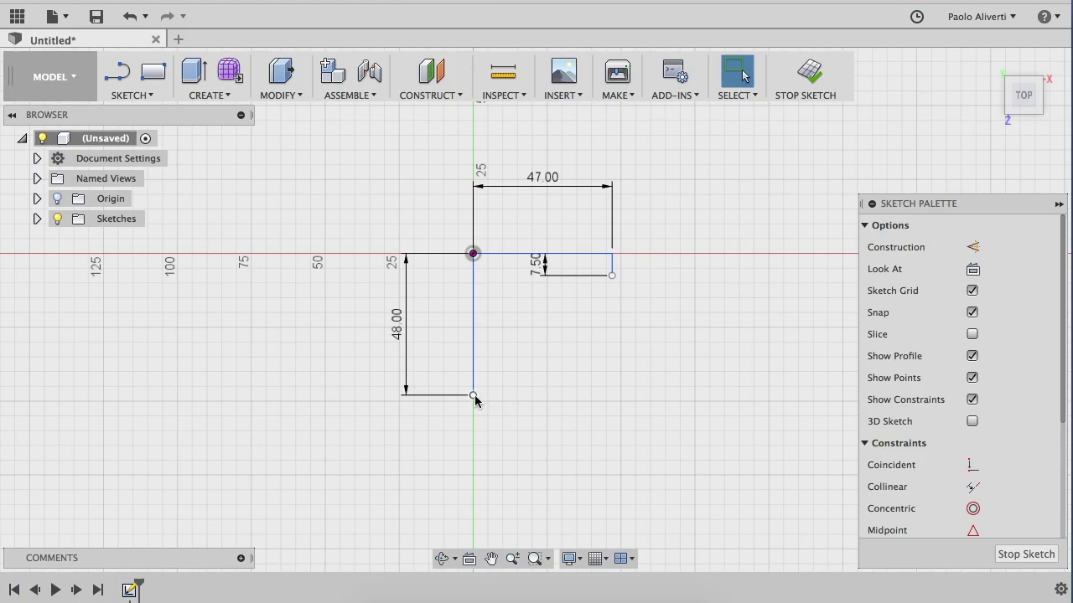
{"action": "left_click", "coordinate": [134, 95]}
{"action": "mouse_move", "coordinate": [133, 167]}
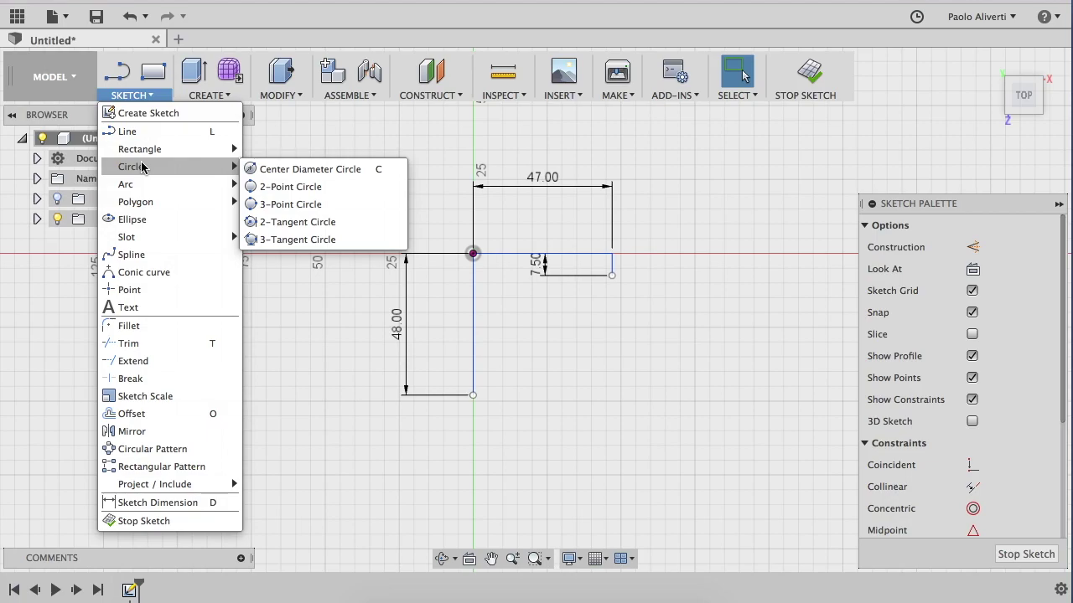
Draw a 22 mm diameter two-point circle at the bottom end of the 48 mm line.
{"action": "left_click", "coordinate": [290, 186]}
{"action": "left_click", "coordinate": [473, 395]}
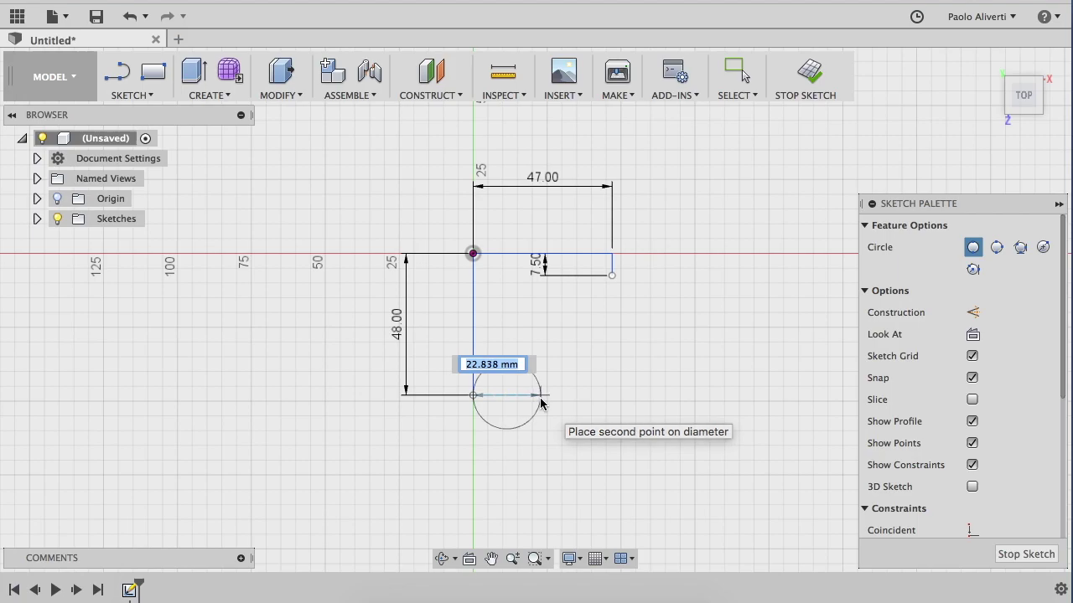
{"action": "type", "text": "22"}
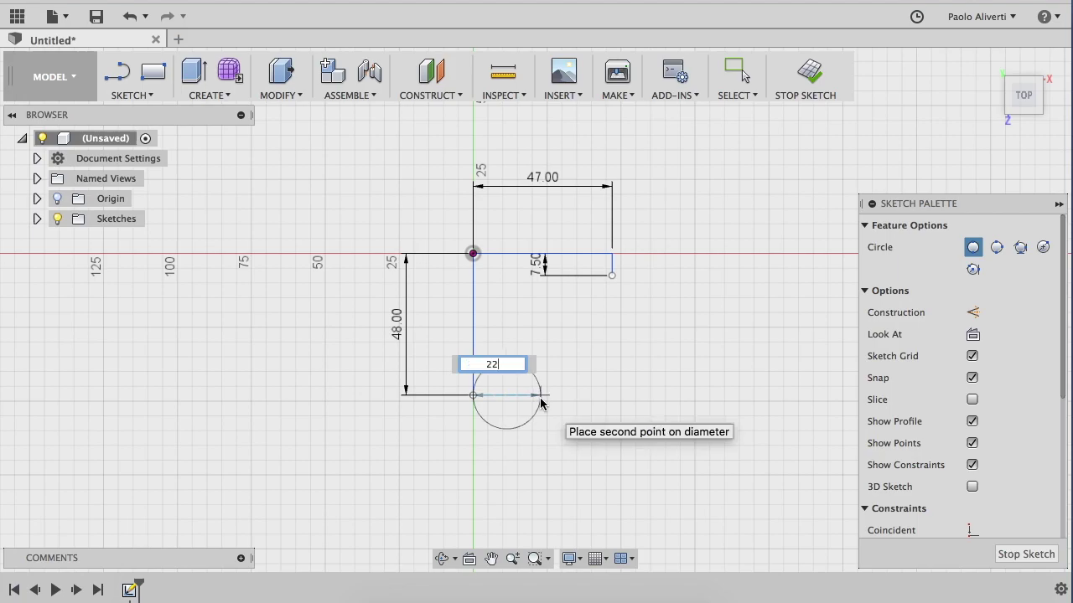
{"action": "key", "text": "Tab"}
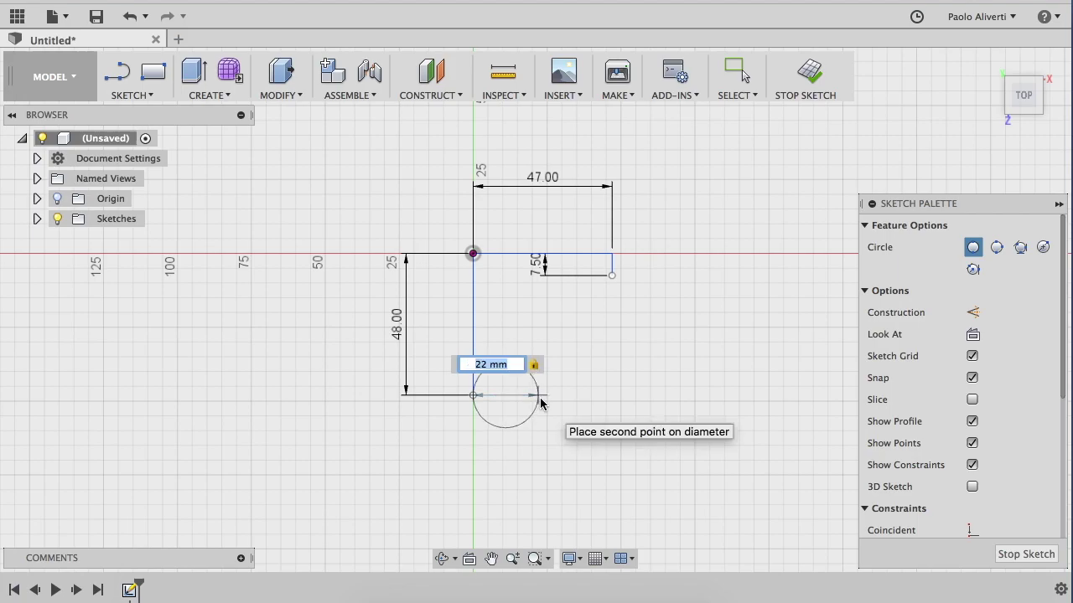
{"action": "left_click", "coordinate": [541, 403]}
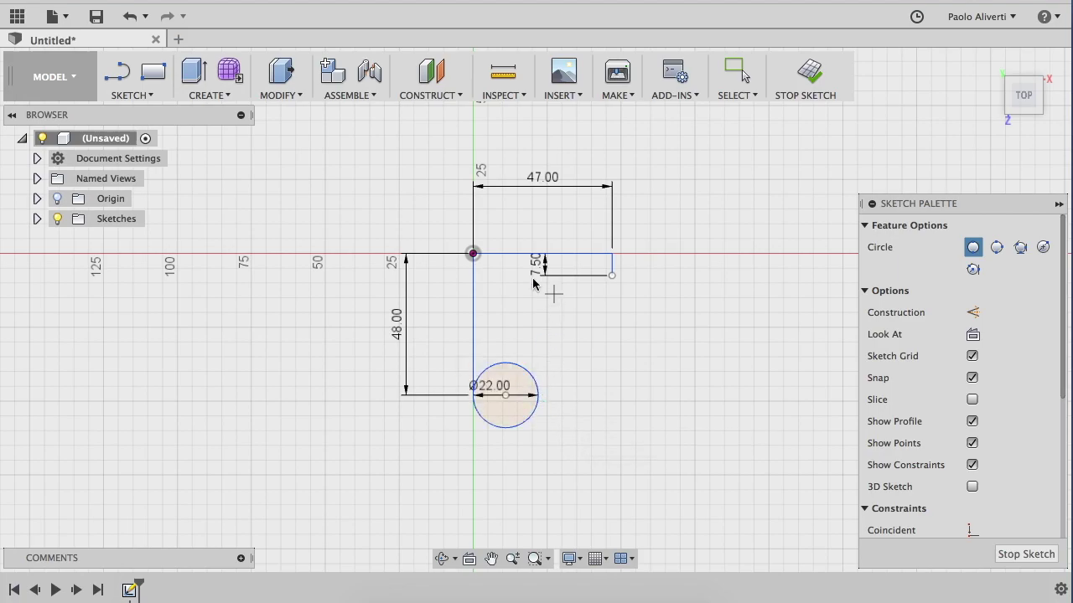
Draw a line from the 7.50 mm drop tangent to the circle and finish the sketch.
{"action": "key", "text": "l"}
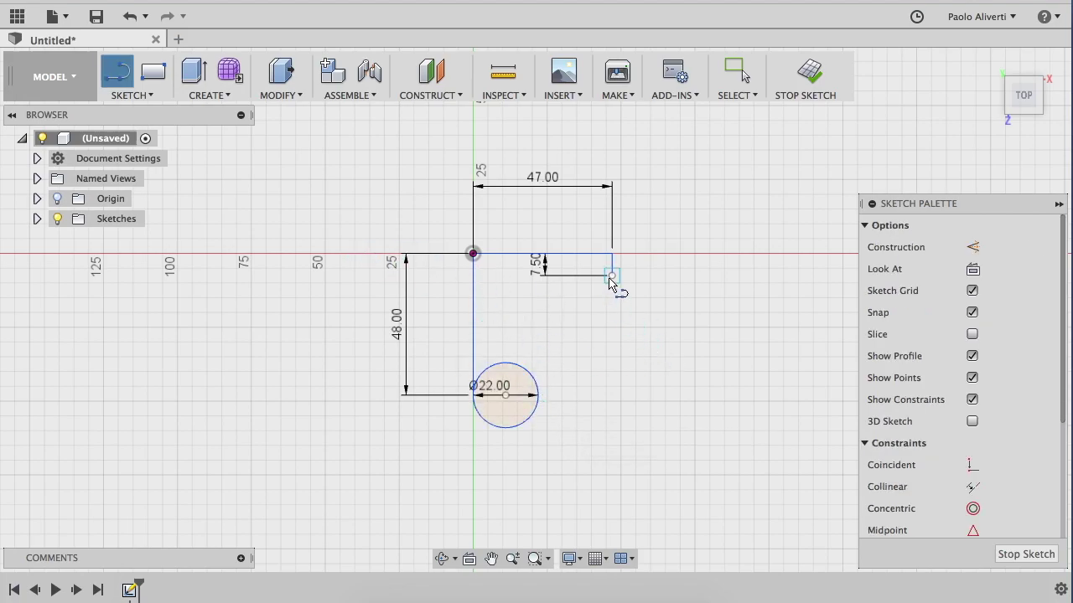
{"action": "left_click", "coordinate": [611, 279]}
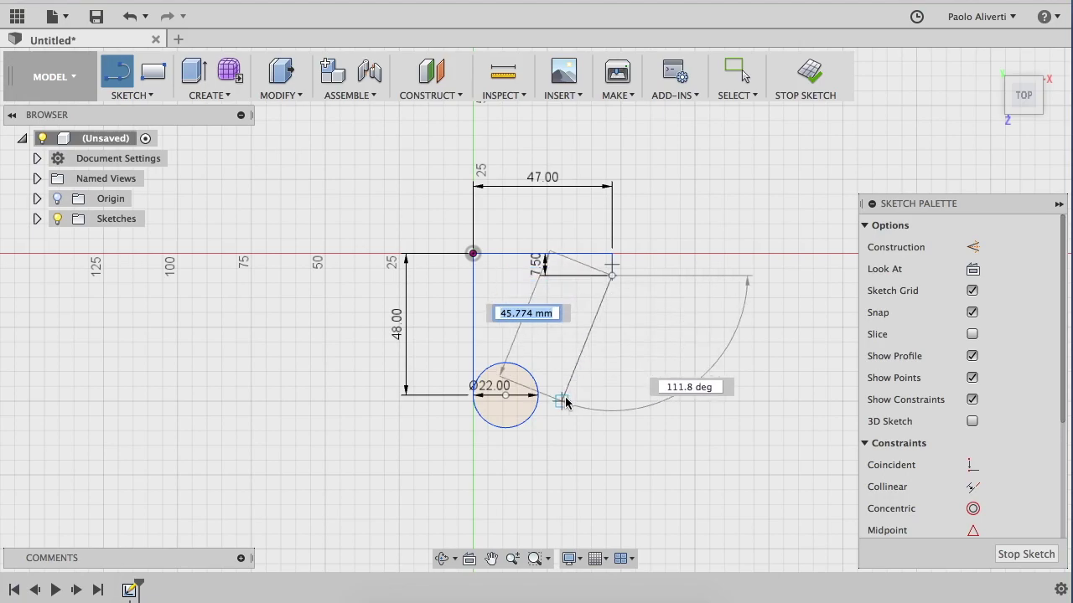
{"action": "scroll", "coordinate": [542, 408], "scroll_direction": "up", "scroll_amount": 3}
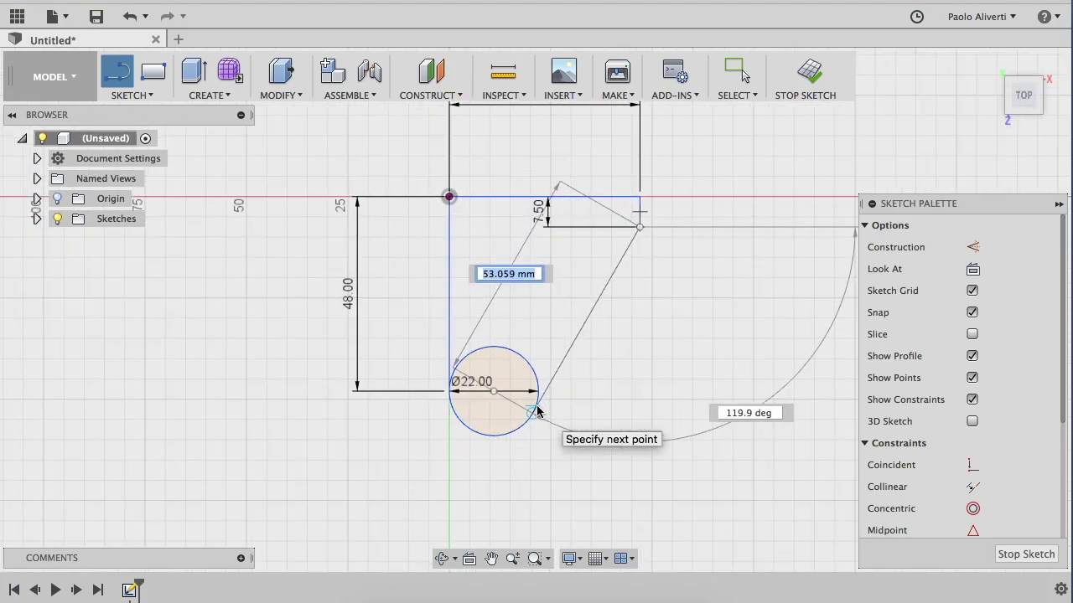
{"action": "scroll", "coordinate": [537, 410], "scroll_direction": "up", "scroll_amount": 2}
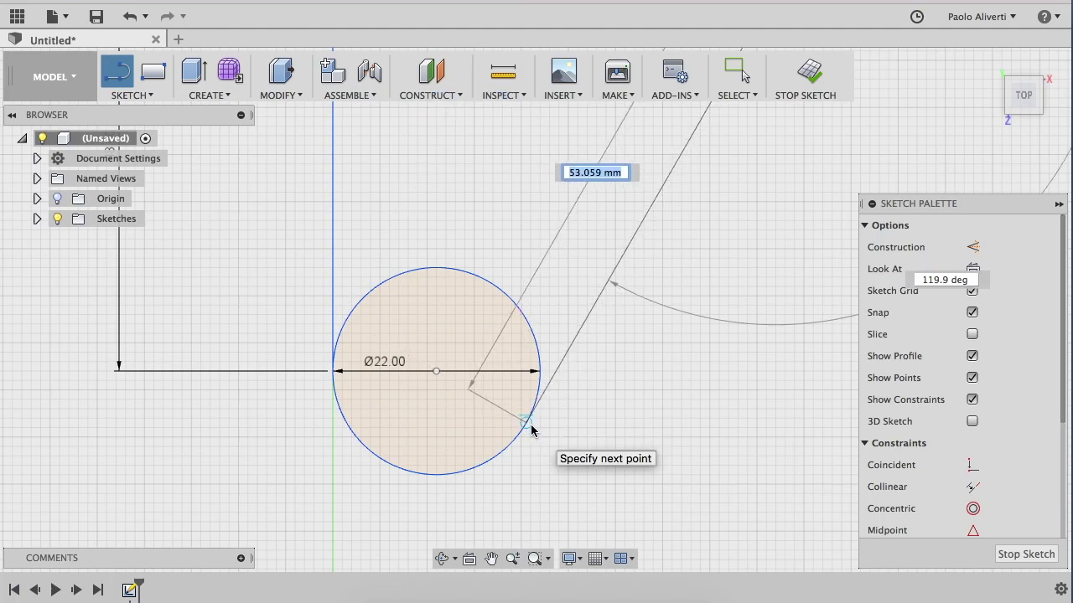
{"action": "double_click", "coordinate": [531, 428]}
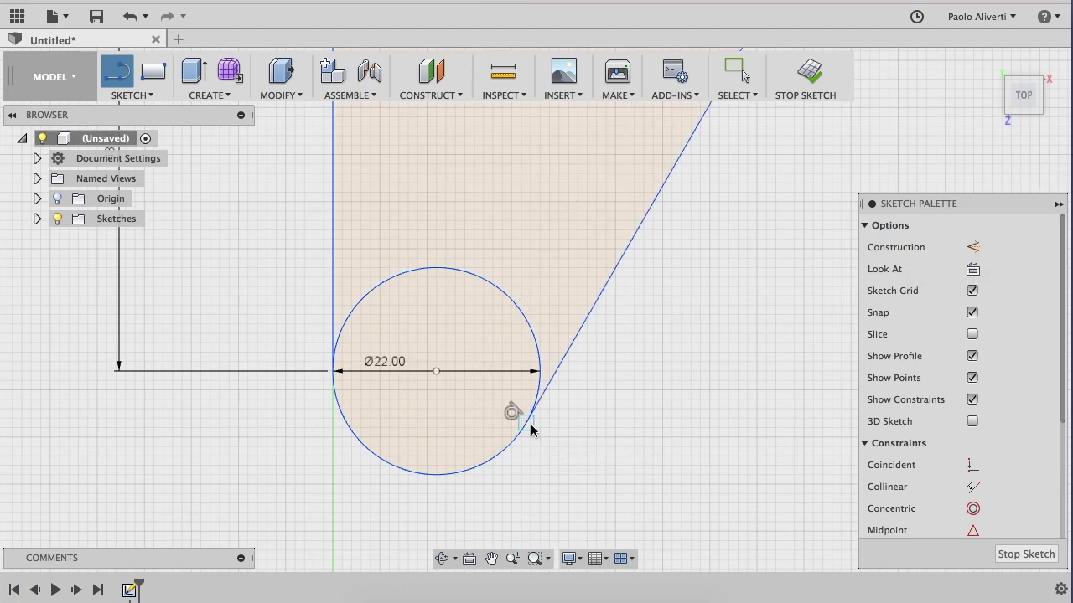
{"action": "scroll", "coordinate": [455, 324], "scroll_direction": "down", "scroll_amount": 5}
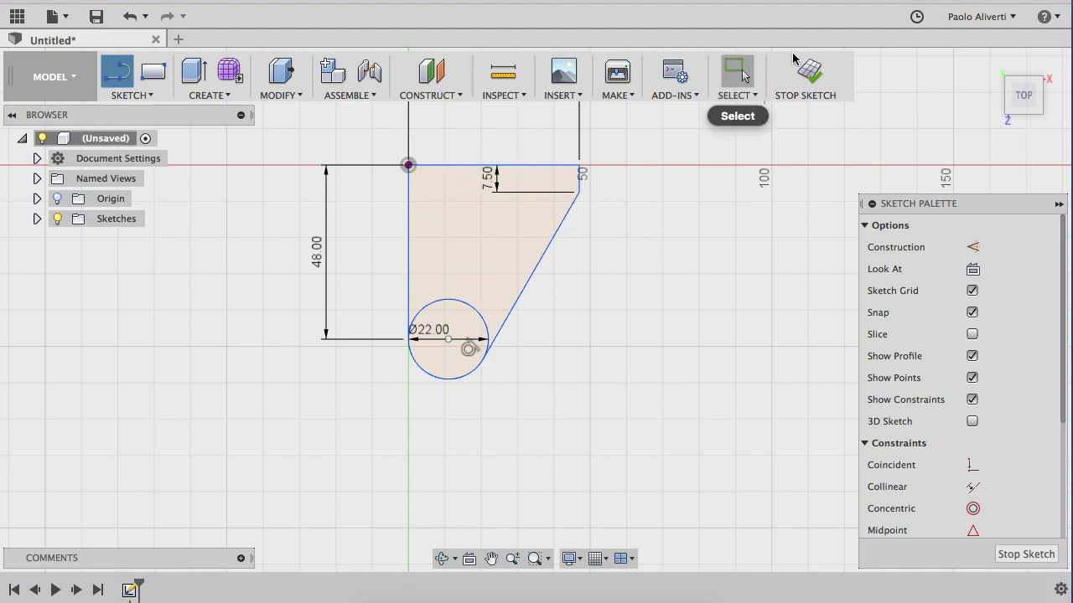
{"action": "left_click", "coordinate": [807, 74]}
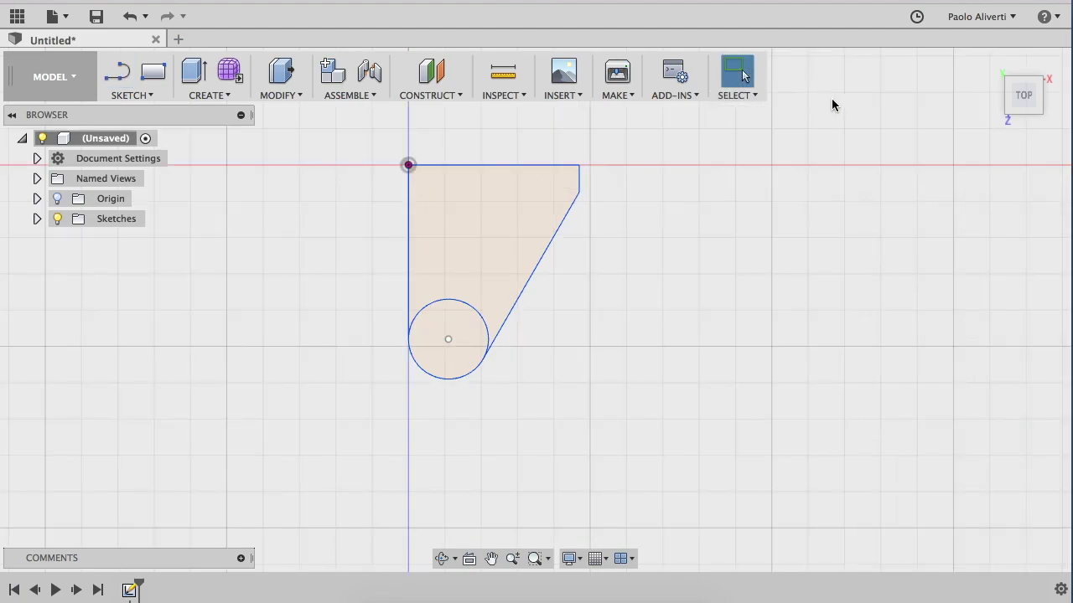
Return to the home view and select the circle and tapered profiles for extrusion.
{"action": "mouse_move", "coordinate": [1023, 95]}
{"action": "left_click", "coordinate": [986, 65]}
{"action": "scroll", "coordinate": [799, 231], "scroll_direction": "up", "scroll_amount": 1}
{"action": "scroll", "coordinate": [799, 231], "scroll_direction": "down", "scroll_amount": 3}
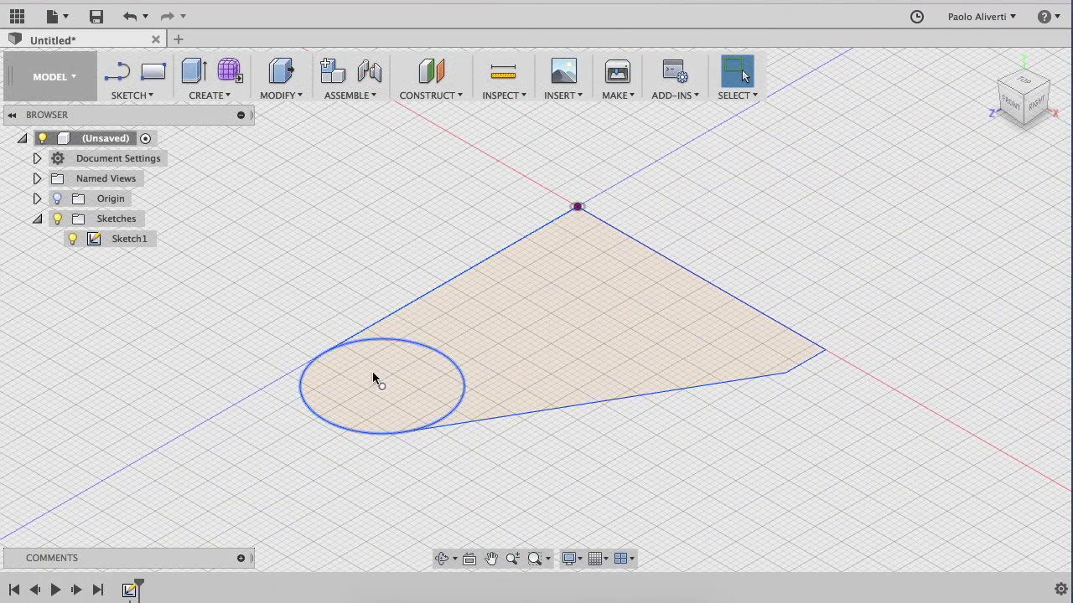
{"action": "key", "text": "d"}
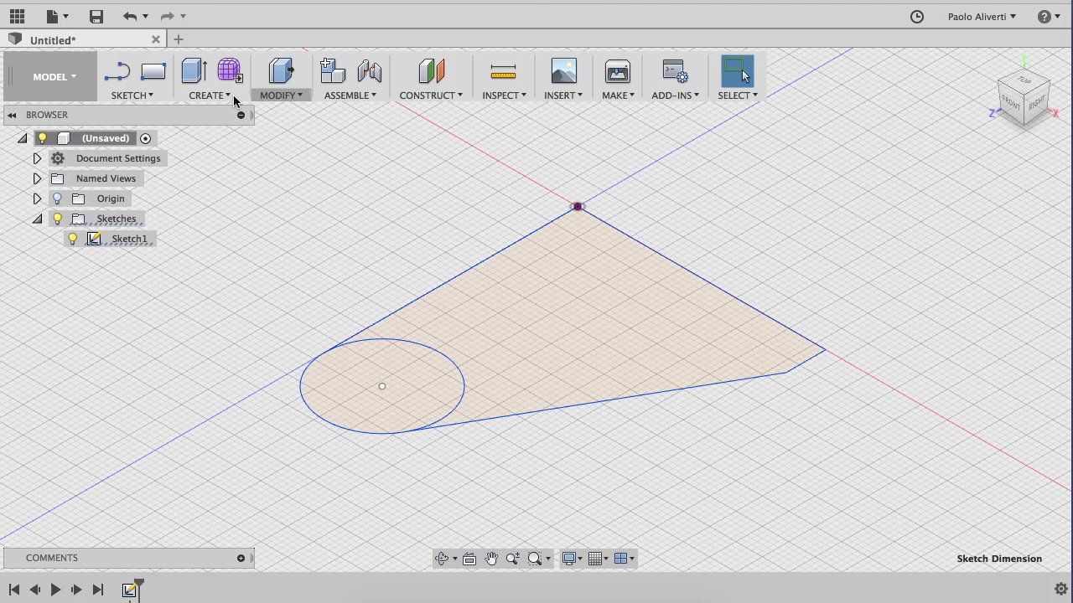
{"action": "left_click", "coordinate": [259, 95]}
{"action": "left_click", "coordinate": [268, 110]}
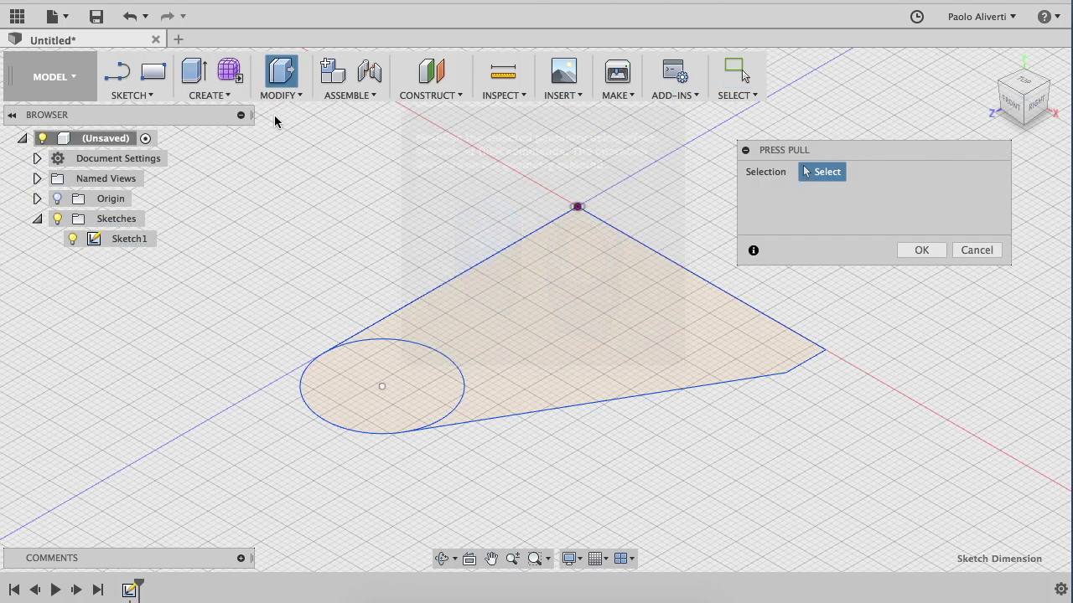
{"action": "left_click", "coordinate": [340, 374]}
{"action": "left_click", "coordinate": [481, 329]}
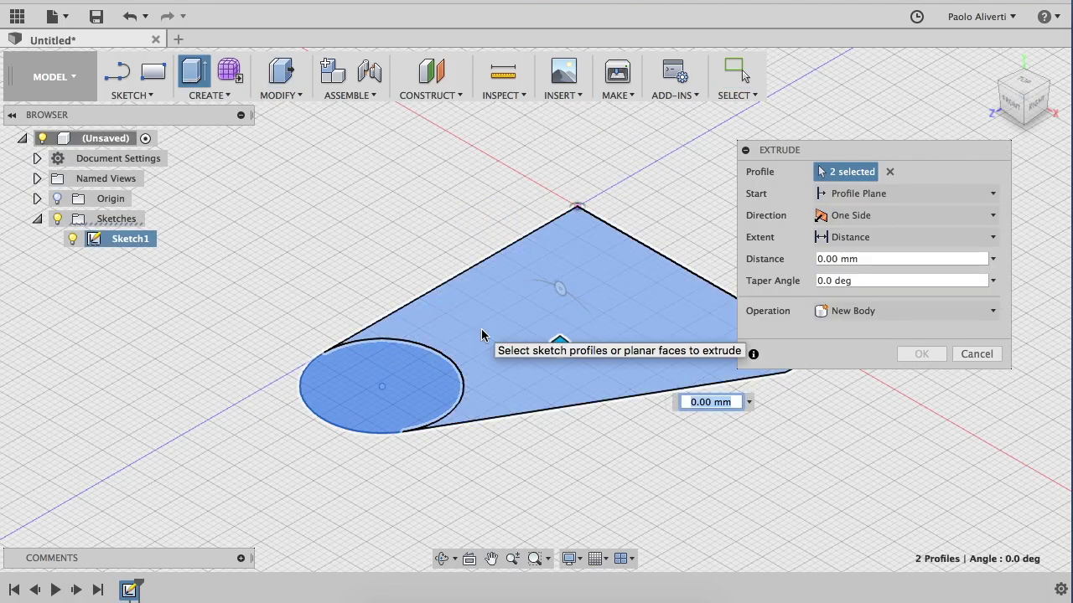
Extrude both profiles symmetrically with distance 11,5 to create the slab Body2.
{"action": "left_click", "coordinate": [853, 217]}
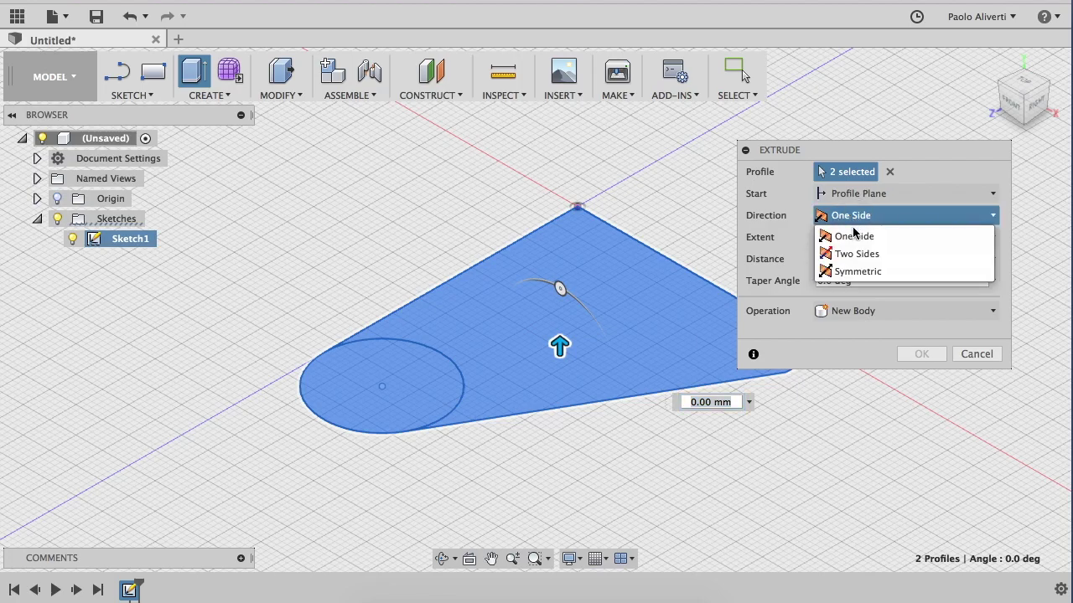
{"action": "left_click", "coordinate": [855, 272]}
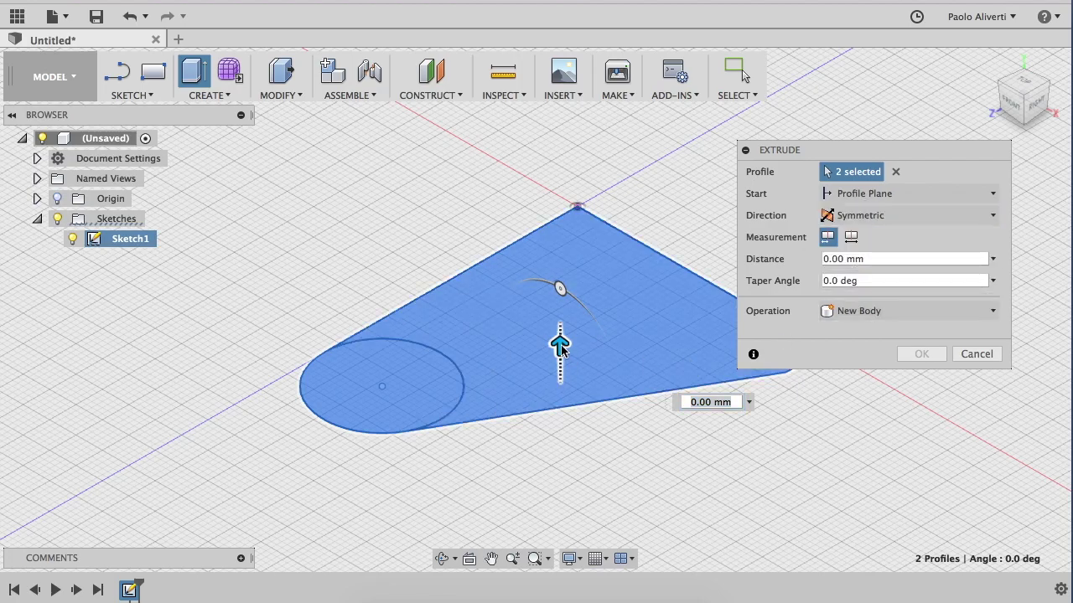
{"action": "left_click_drag", "start_coordinate": [560, 346], "coordinate": [560, 310]}
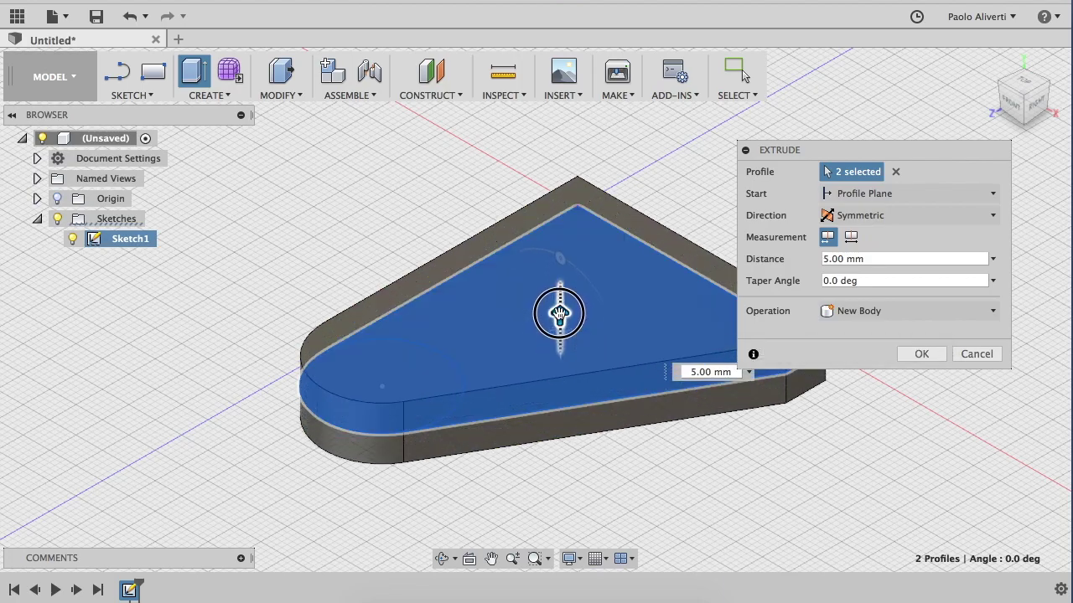
{"action": "type", "text": "11"}
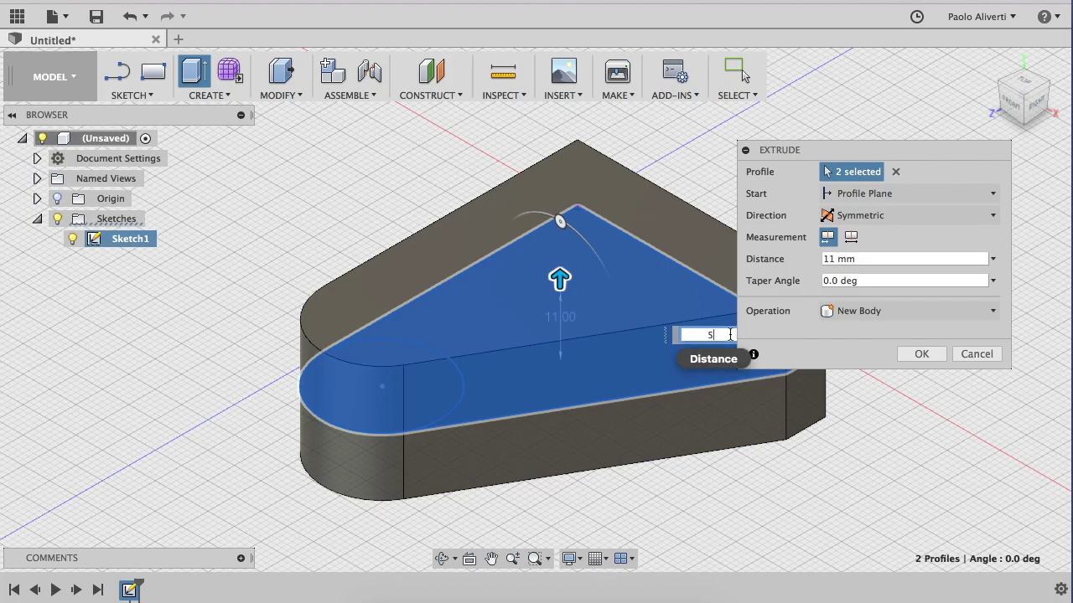
{"action": "type", "text": ",5"}
{"action": "key", "text": "Return"}
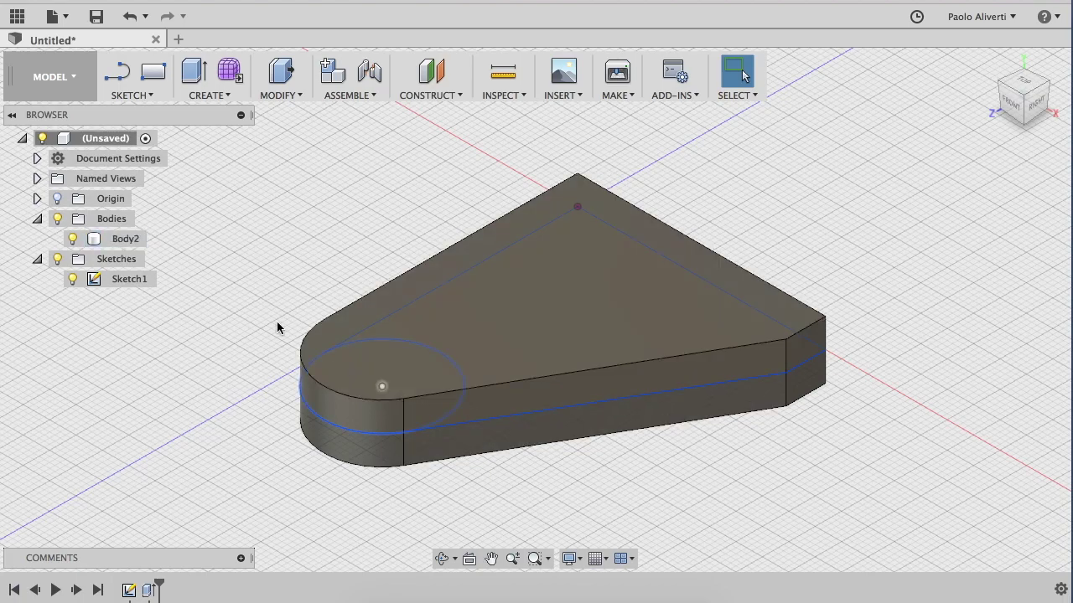
{"action": "left_click", "coordinate": [69, 241]}
With Body2 hidden, extrude the Ø22 circle symmetrically 22.5 mm into cylinder Body3, then unhide Body2.
{"action": "left_click", "coordinate": [73, 240]}
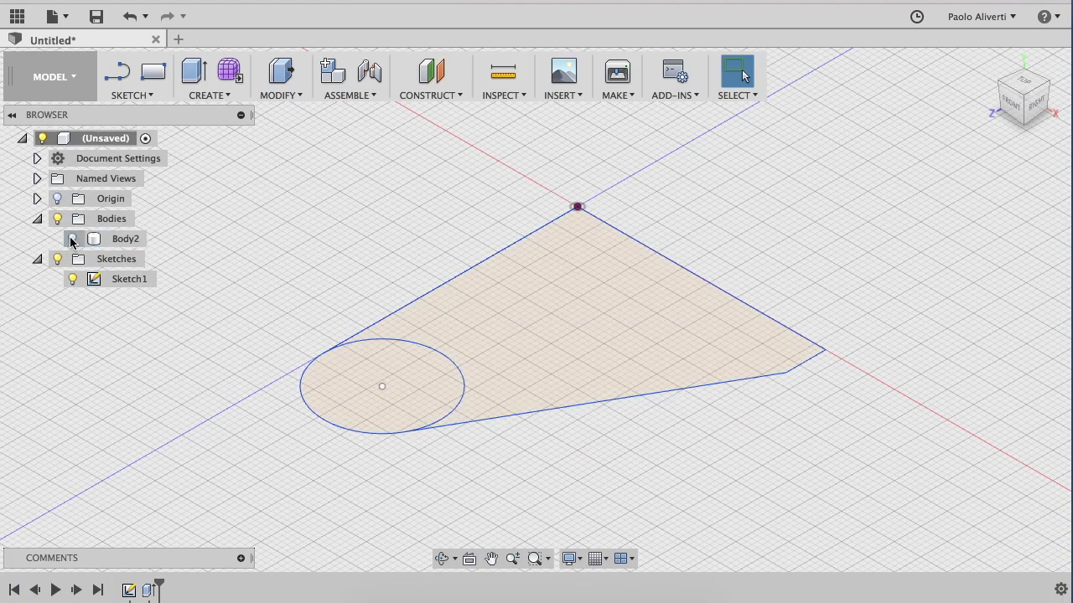
{"action": "key", "text": "d"}
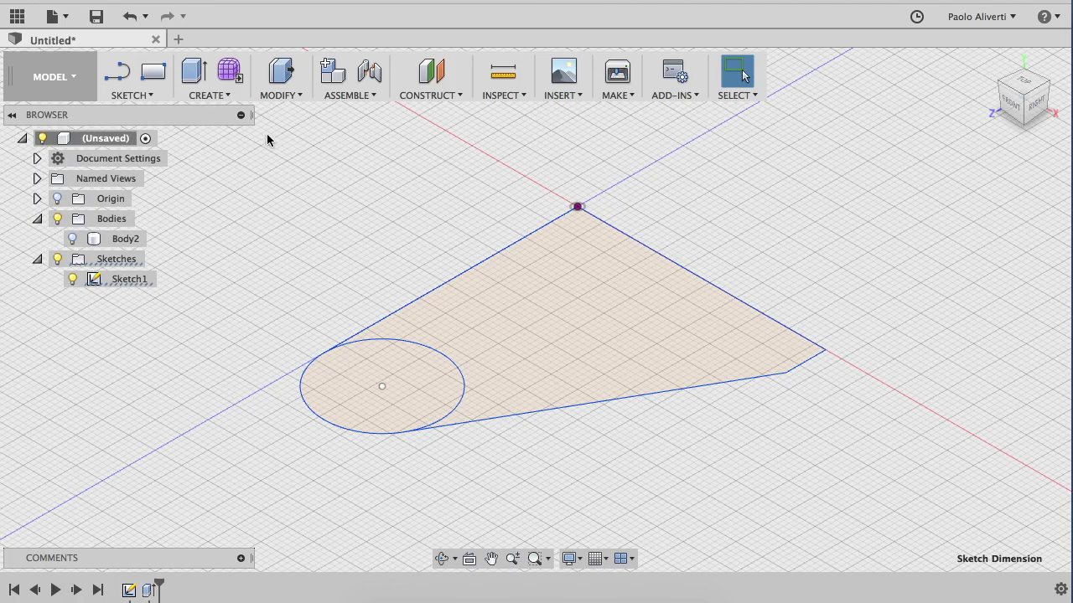
{"action": "left_click", "coordinate": [282, 95]}
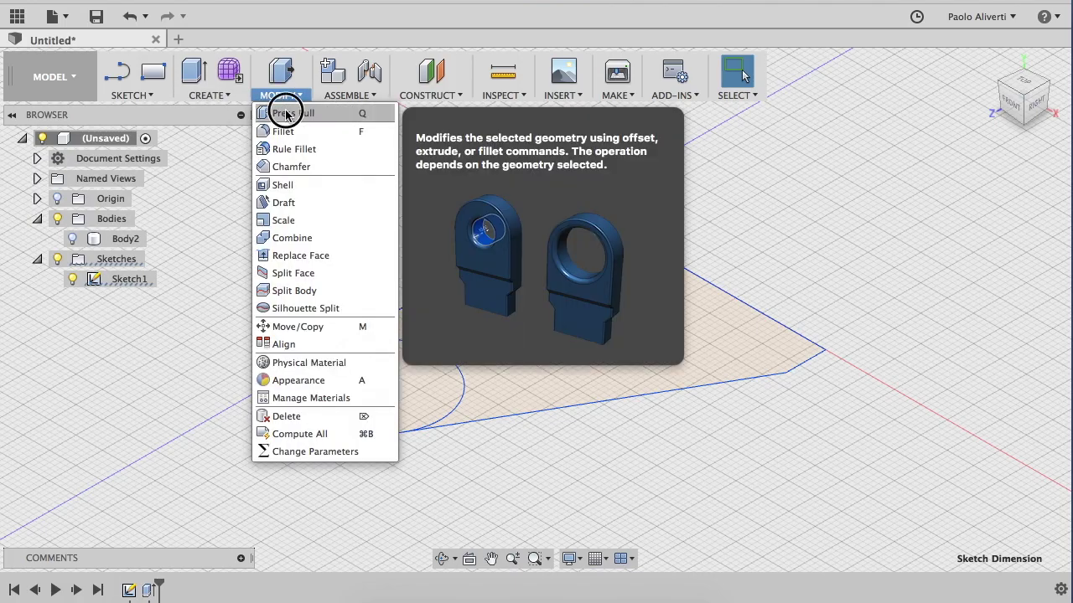
{"action": "left_click", "coordinate": [286, 114]}
{"action": "left_click", "coordinate": [342, 373]}
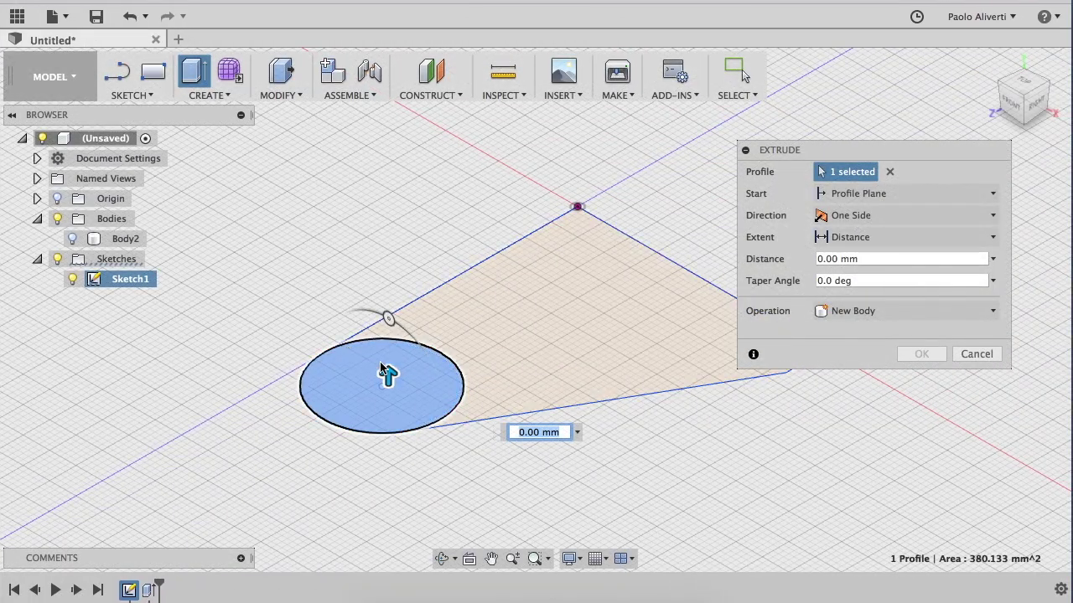
{"action": "left_click", "coordinate": [907, 219]}
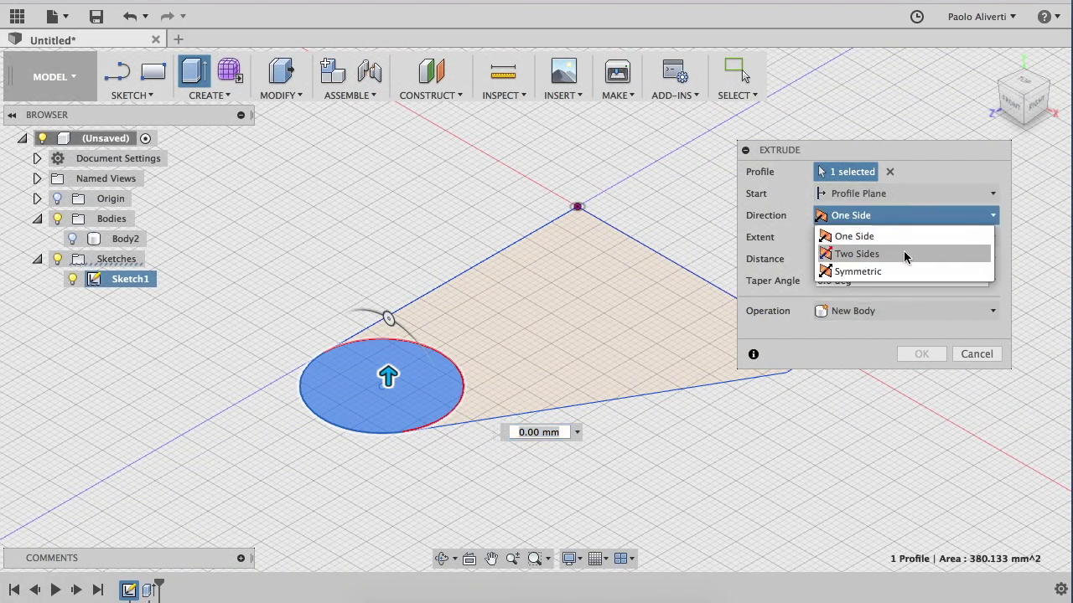
{"action": "left_click", "coordinate": [903, 270]}
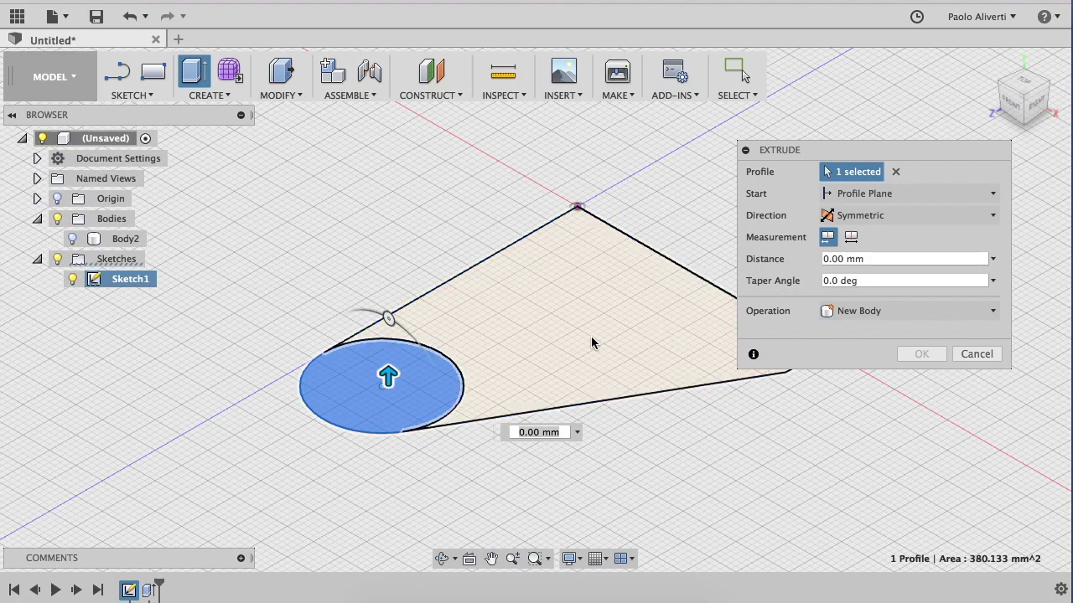
{"action": "left_click_drag", "start_coordinate": [388, 376], "coordinate": [388, 248]}
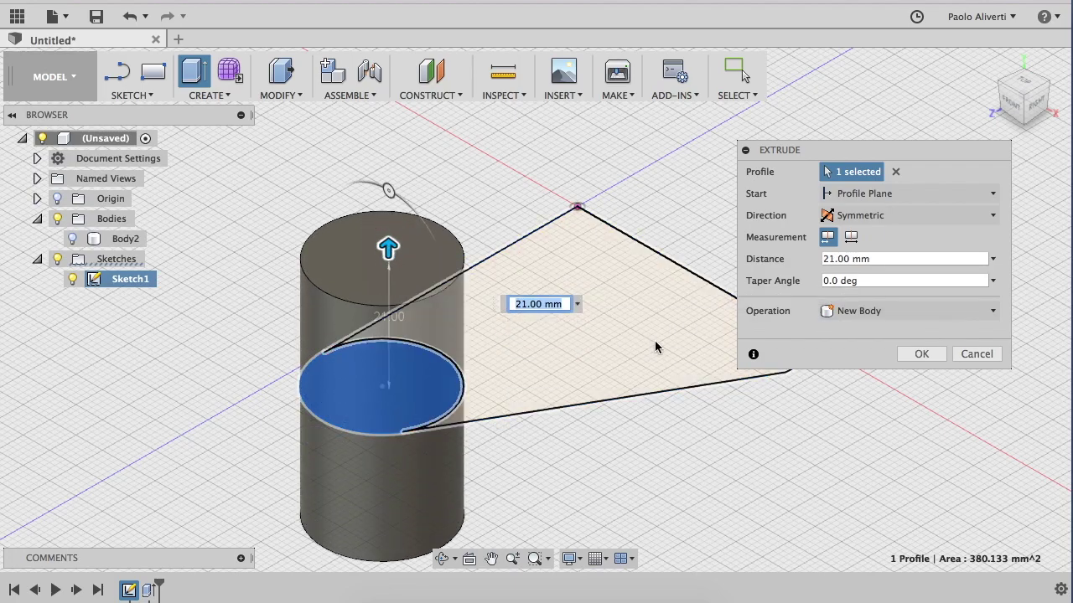
{"action": "type", "text": "22"}
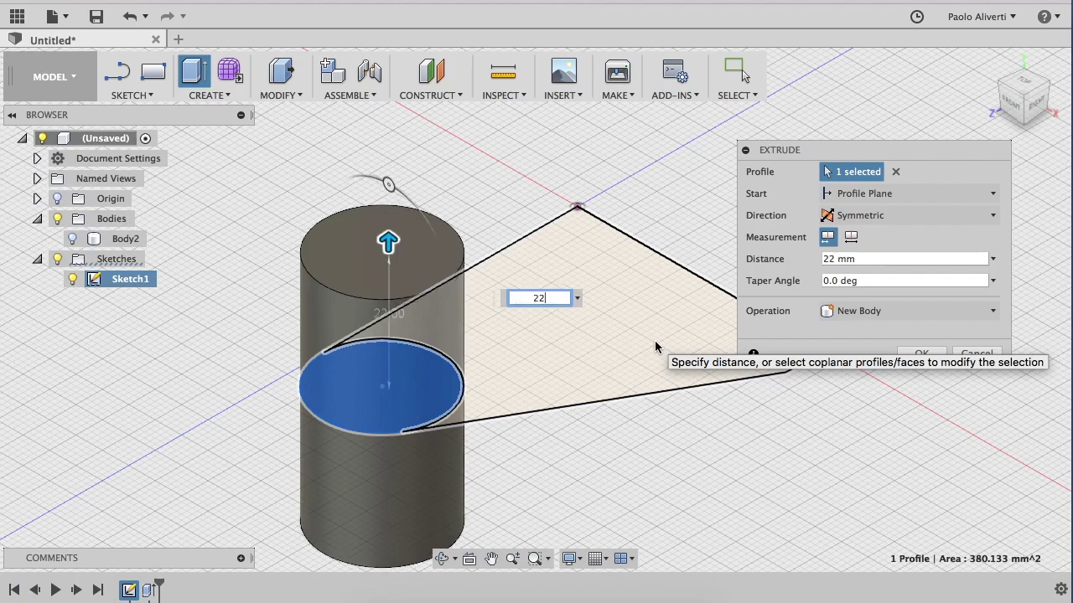
{"action": "type", "text": ".5"}
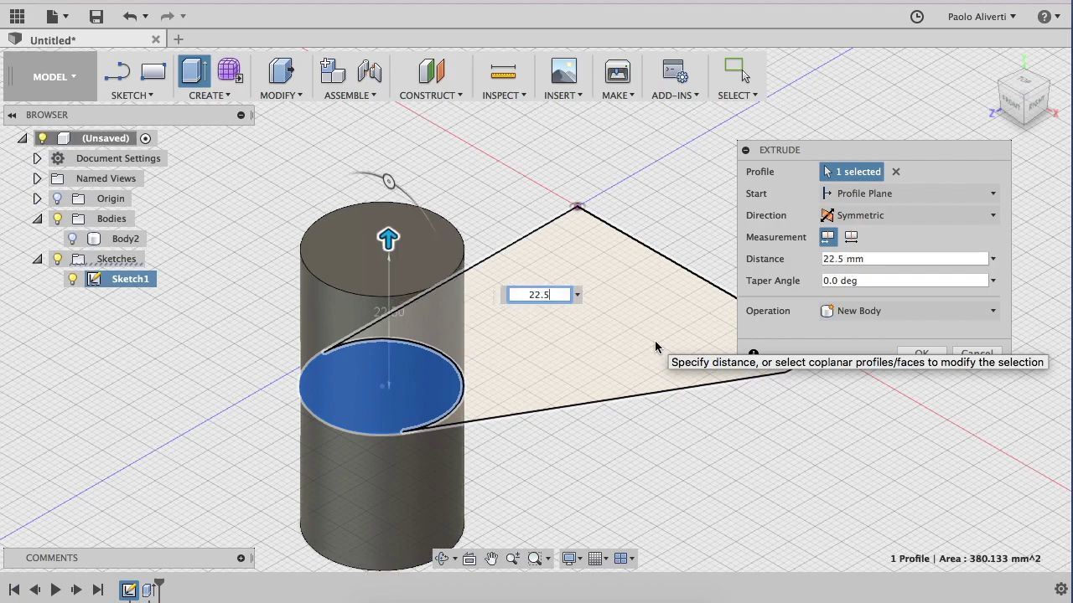
{"action": "key", "text": "Return"}
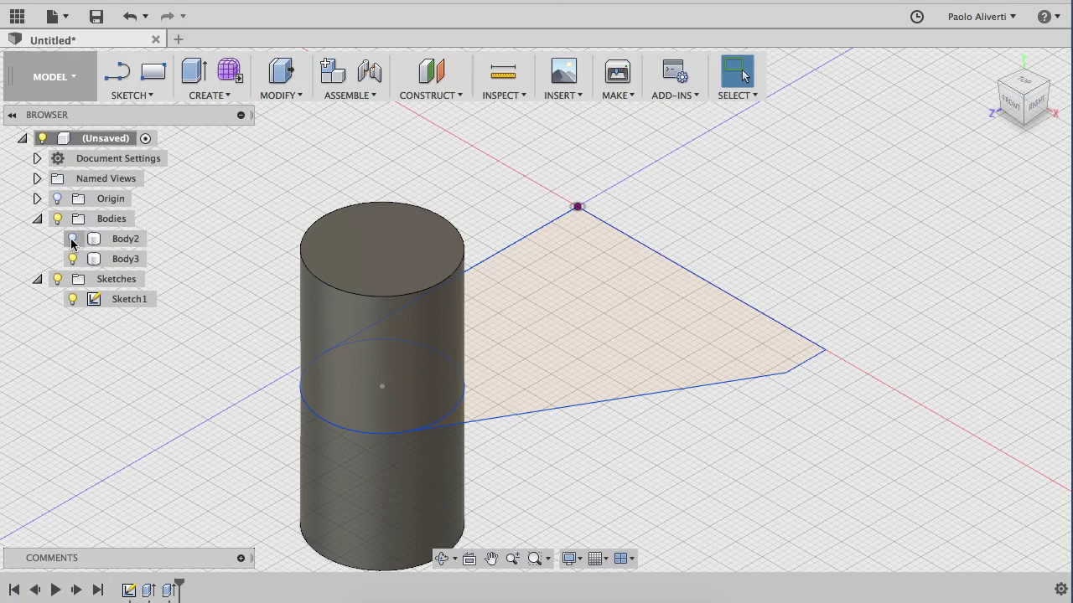
{"action": "left_click", "coordinate": [71, 240]}
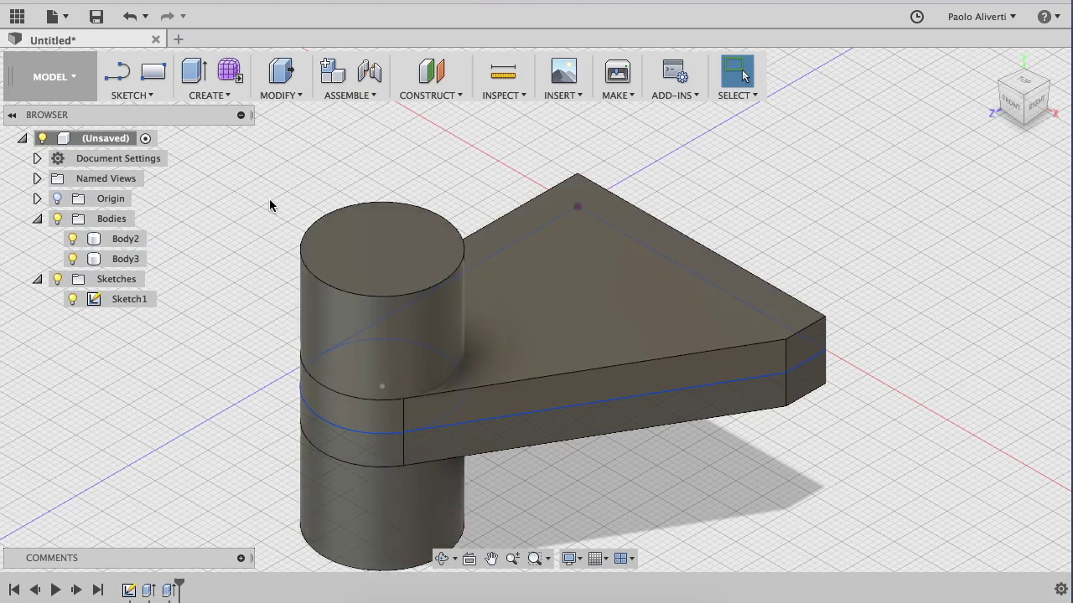
Combine the cylinder (target) and slab (tool) with Join into a single body, Body3.
{"action": "left_click", "coordinate": [283, 94]}
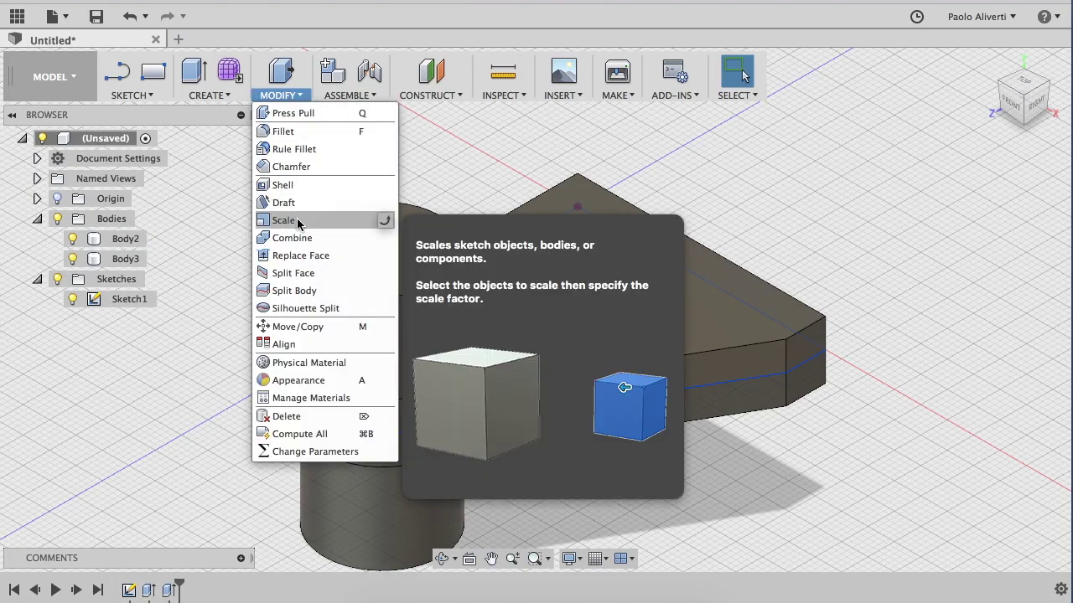
{"action": "left_click", "coordinate": [295, 237]}
{"action": "left_click", "coordinate": [363, 246]}
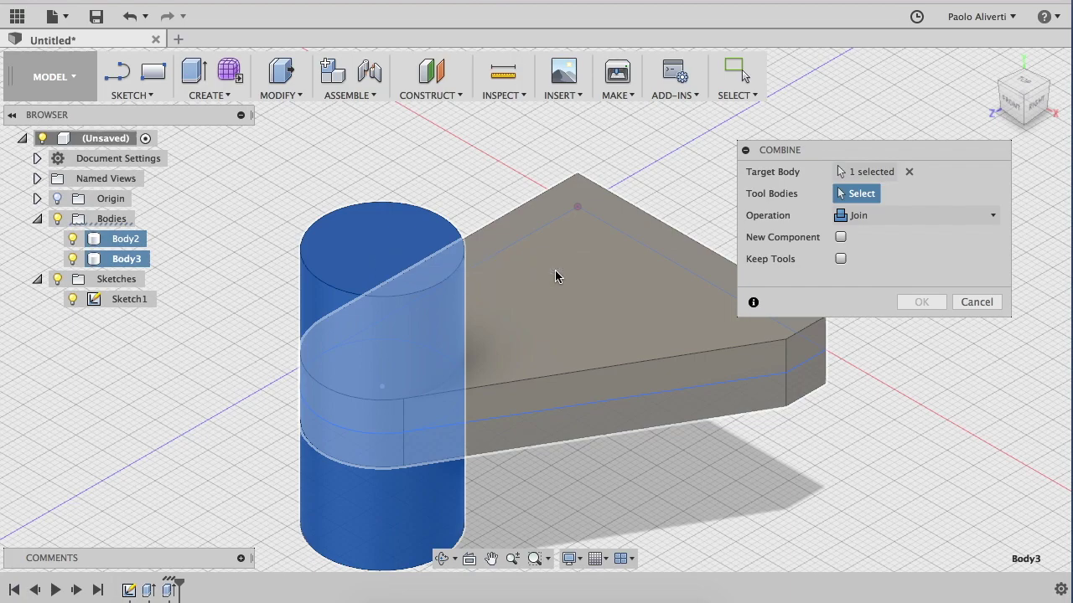
{"action": "left_click", "coordinate": [556, 276]}
{"action": "left_click", "coordinate": [924, 304]}
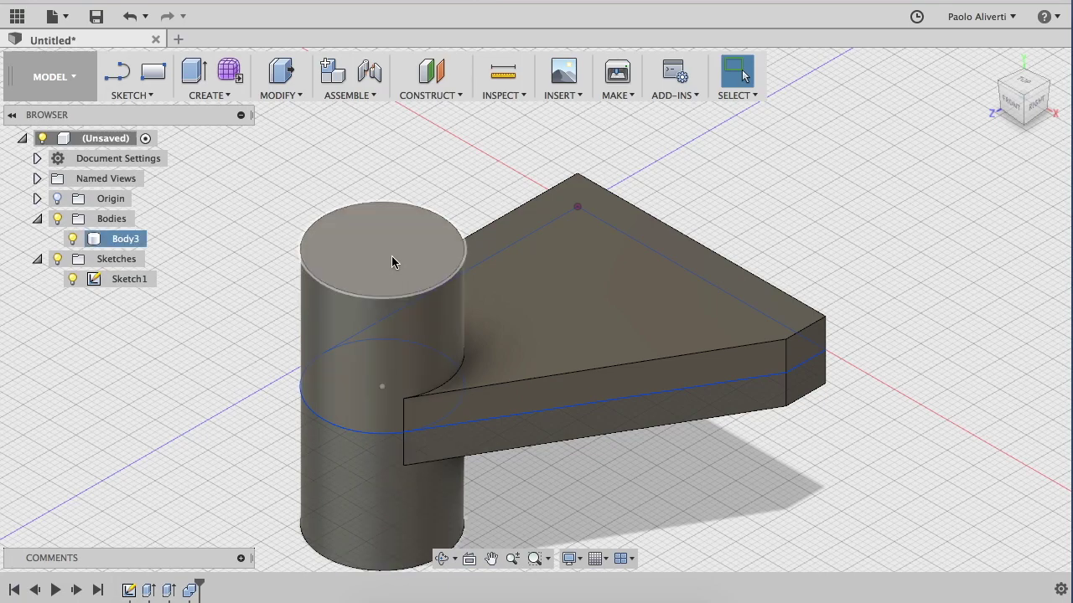
Create a construction axis through the cylinder's curved face.
{"action": "left_click", "coordinate": [391, 256]}
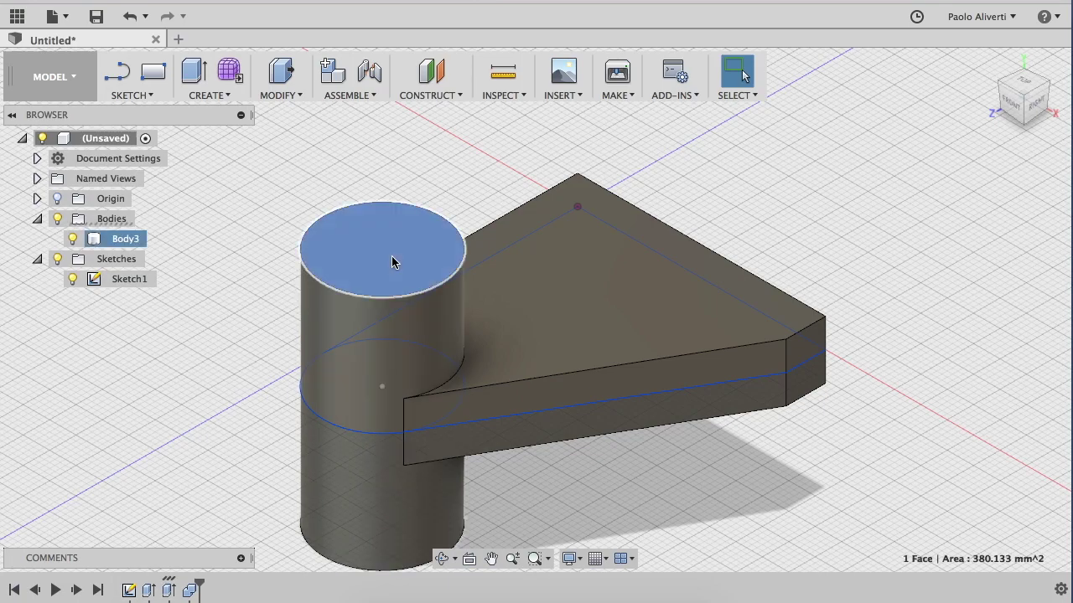
{"action": "left_click", "coordinate": [128, 97]}
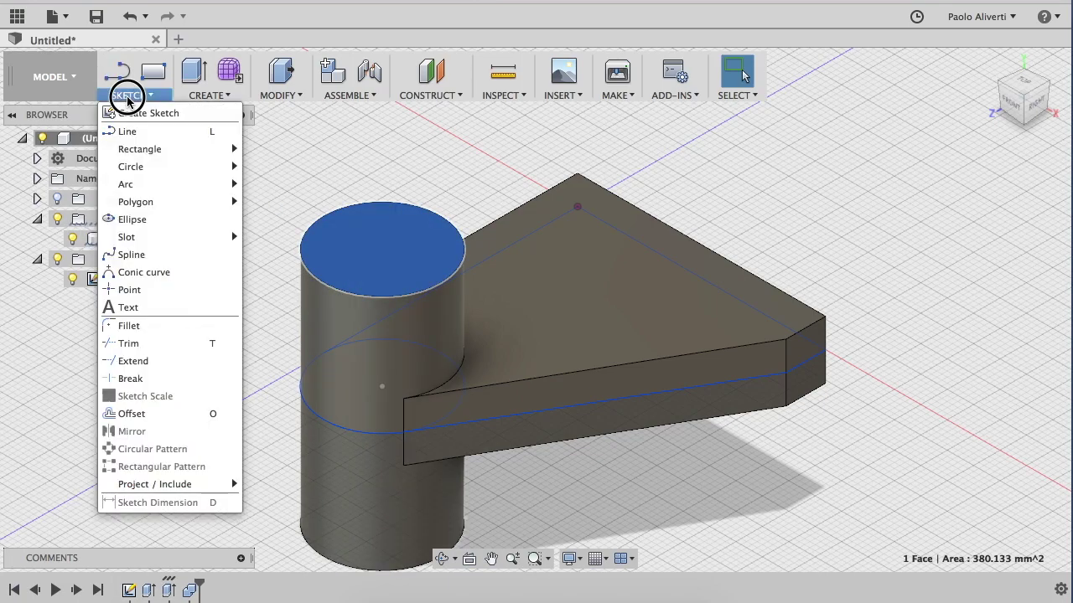
{"action": "left_click", "coordinate": [364, 125]}
{"action": "left_click", "coordinate": [364, 125]}
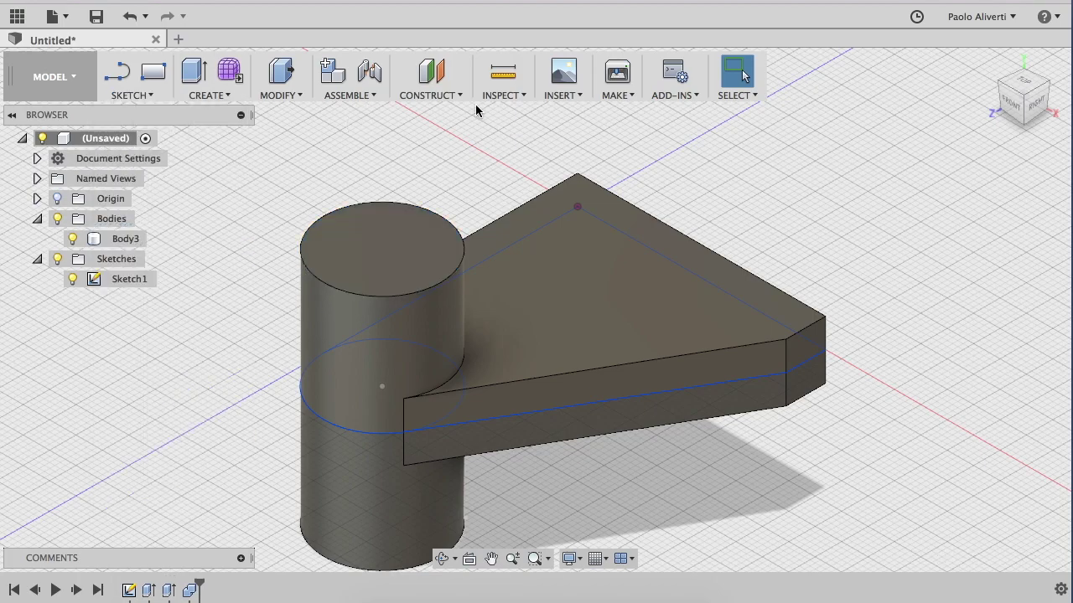
{"action": "left_click", "coordinate": [443, 97]}
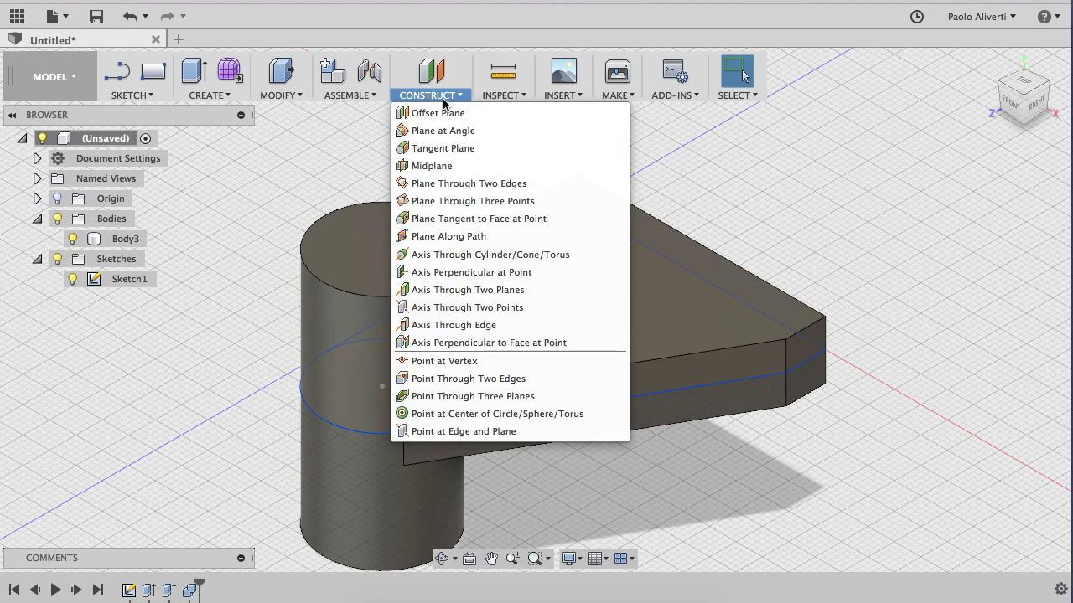
{"action": "left_click", "coordinate": [544, 254]}
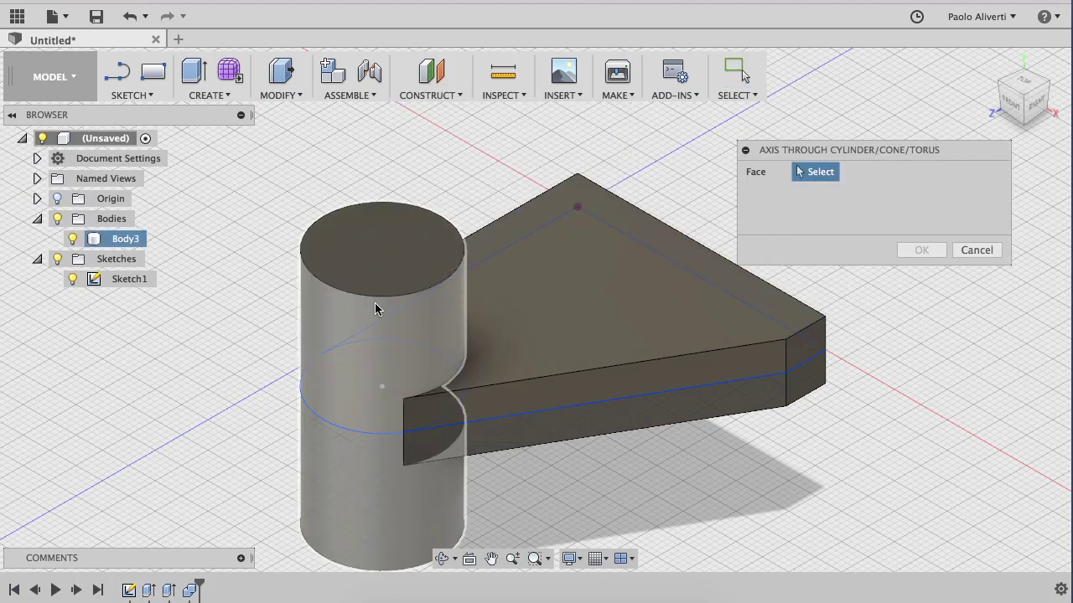
{"action": "left_click", "coordinate": [376, 278]}
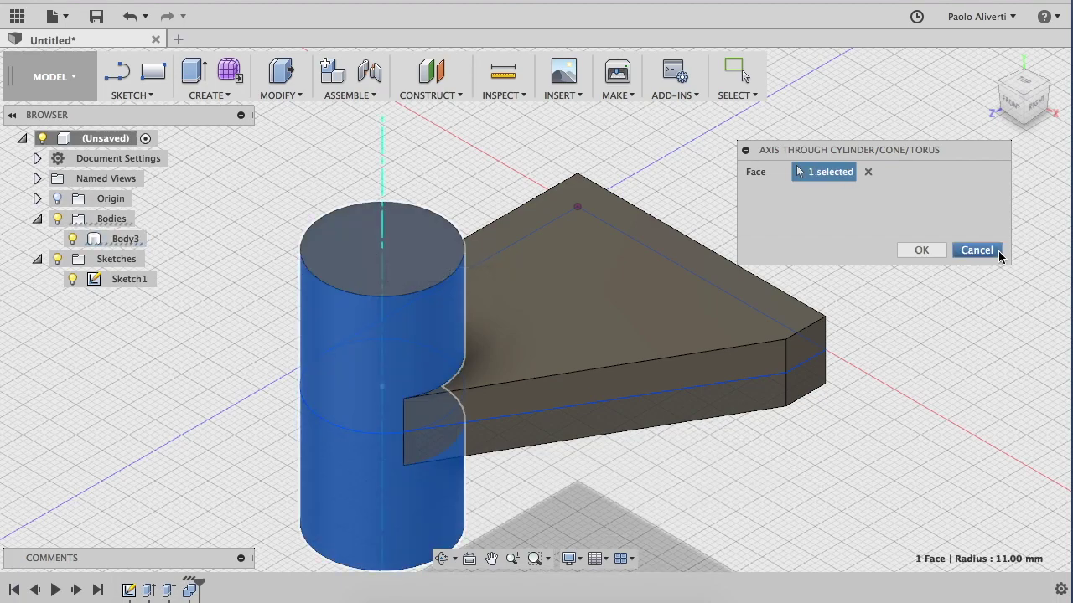
{"action": "left_click", "coordinate": [922, 250]}
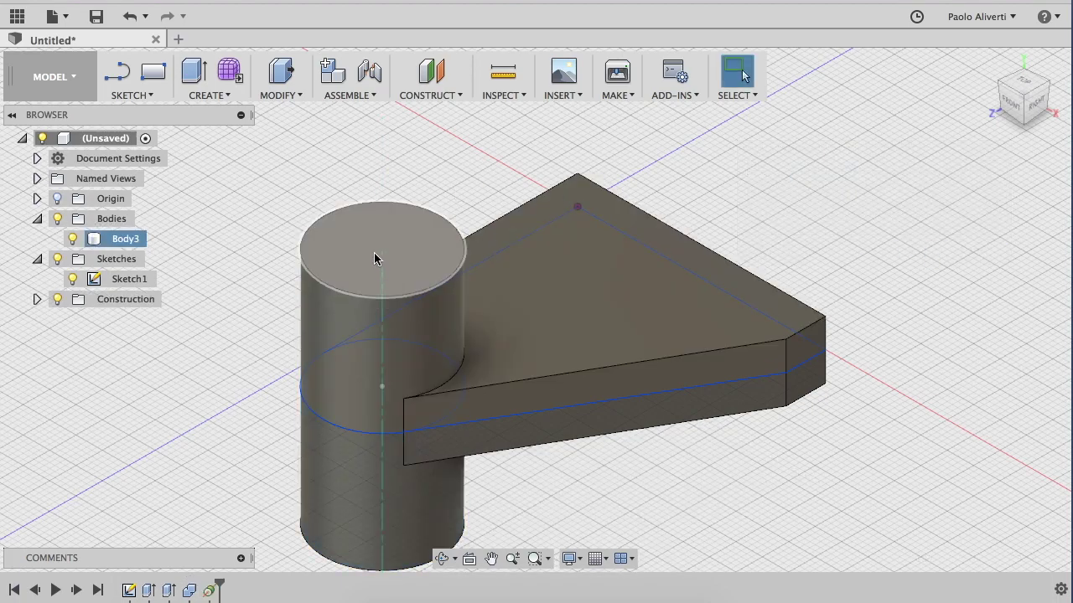
{"action": "left_click", "coordinate": [155, 97]}
{"action": "mouse_move", "coordinate": [167, 166]}
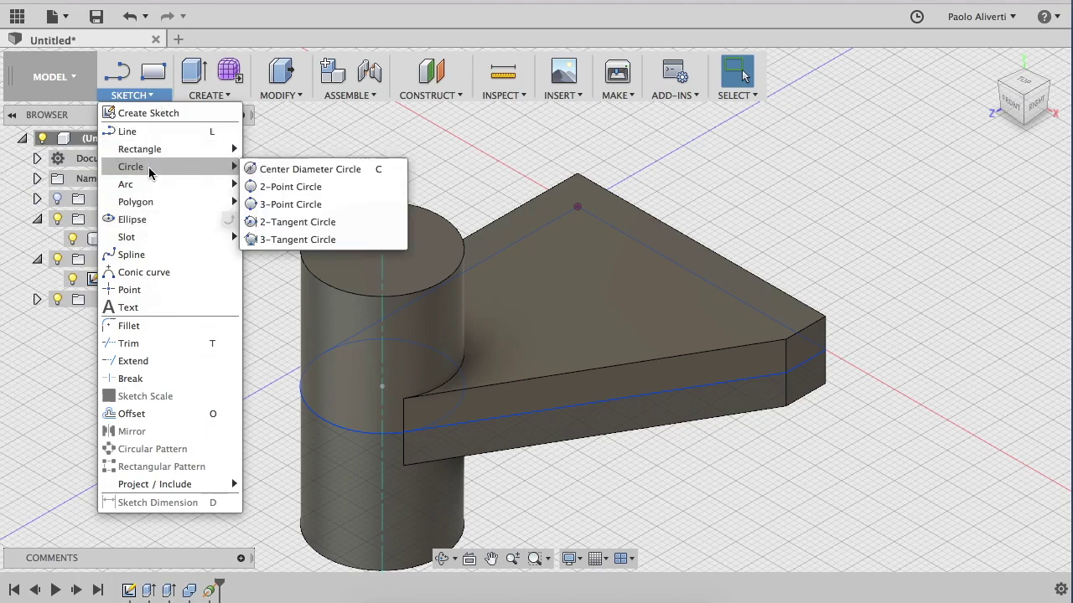
Sketch a Ø12 mm circle concentric with the cylinder's top face and finish the sketch.
{"action": "left_click", "coordinate": [245, 168]}
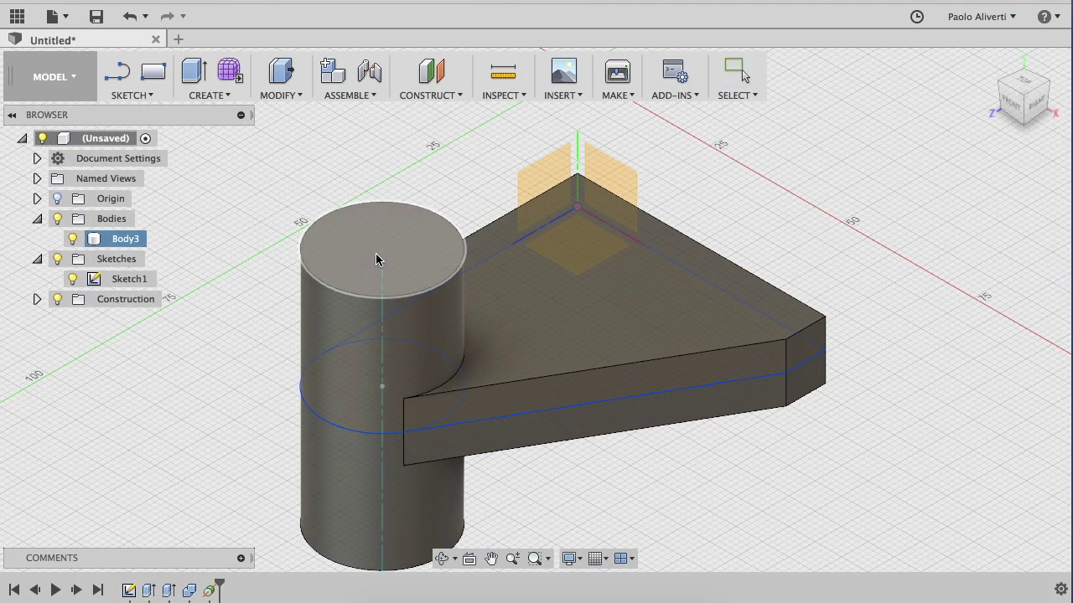
{"action": "left_click", "coordinate": [375, 254]}
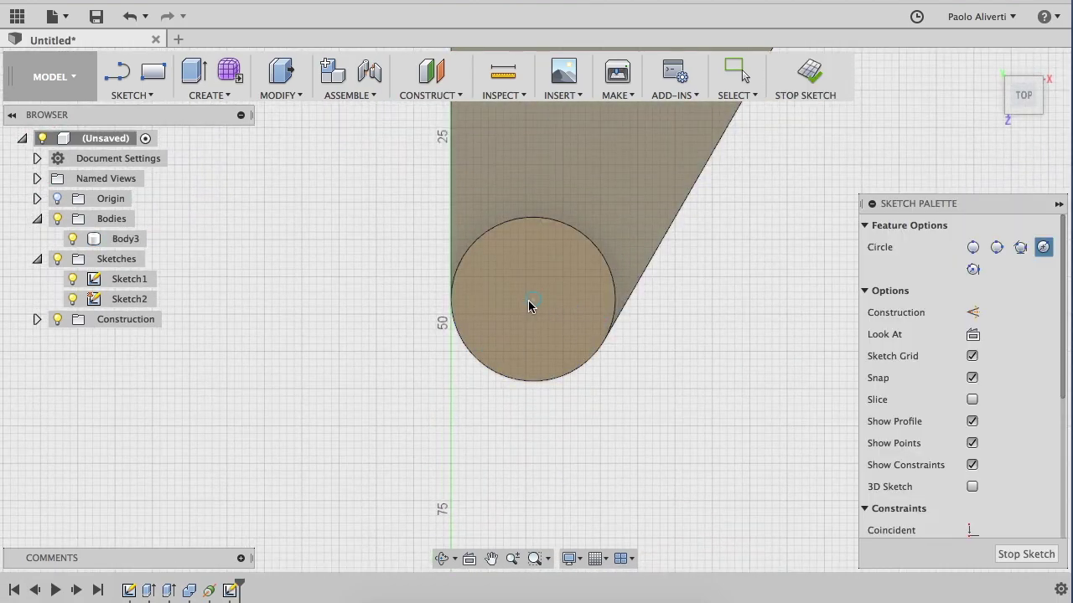
{"action": "left_click", "coordinate": [531, 299]}
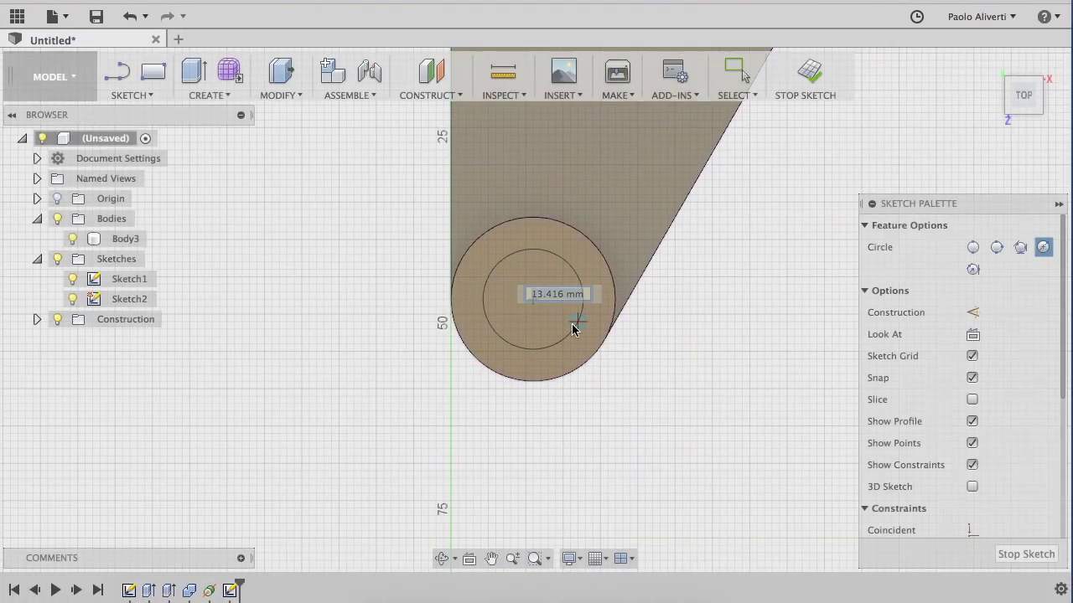
{"action": "left_click", "coordinate": [572, 328]}
{"action": "left_click", "coordinate": [533, 299]}
{"action": "type", "text": "12"}
{"action": "key", "text": "Tab"}
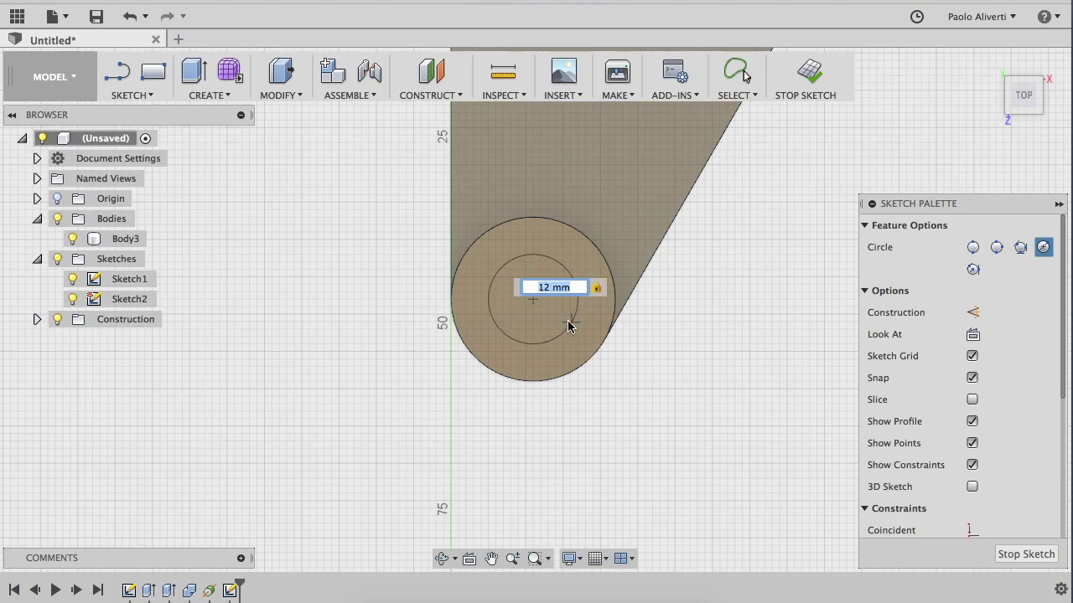
{"action": "key", "text": "Return"}
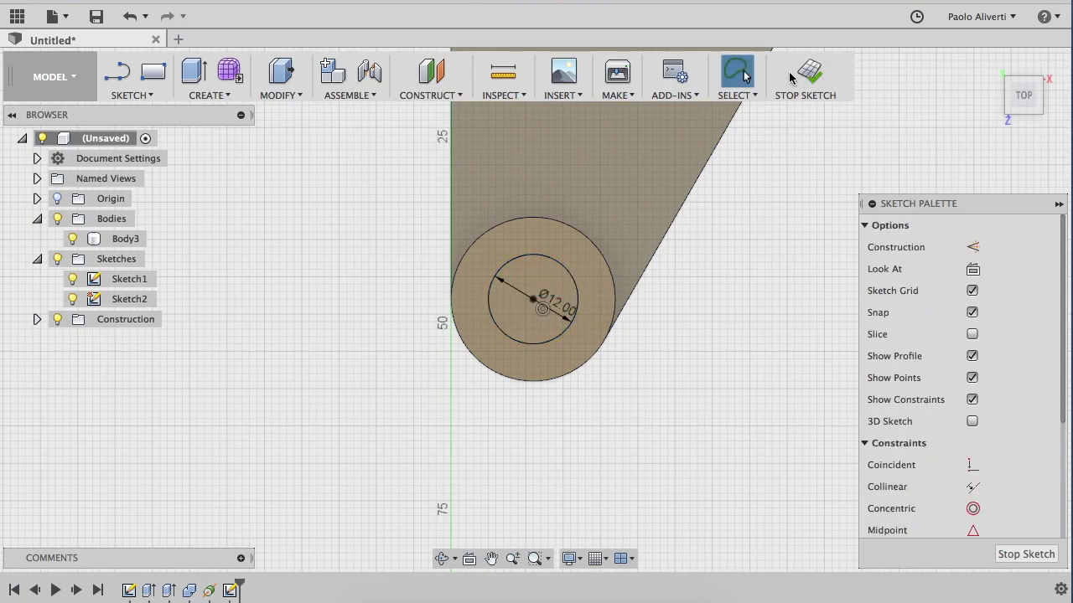
{"action": "left_click", "coordinate": [805, 73]}
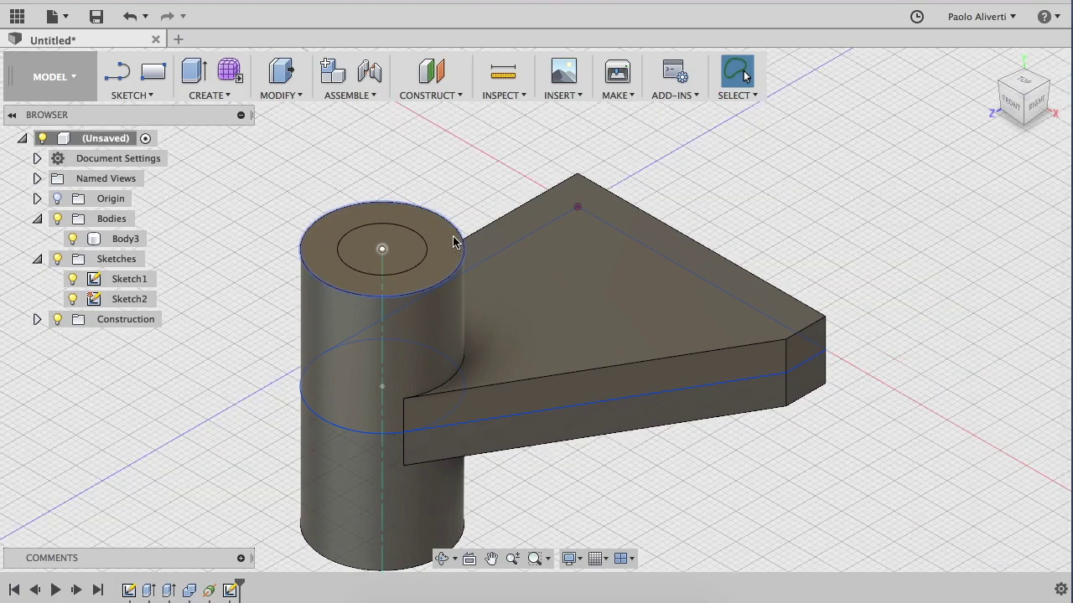
Cut the Ø12 circle 51 mm down into the cylinder as a bore, then orbit to inspect it.
{"action": "left_click", "coordinate": [361, 239]}
{"action": "left_click", "coordinate": [278, 94]}
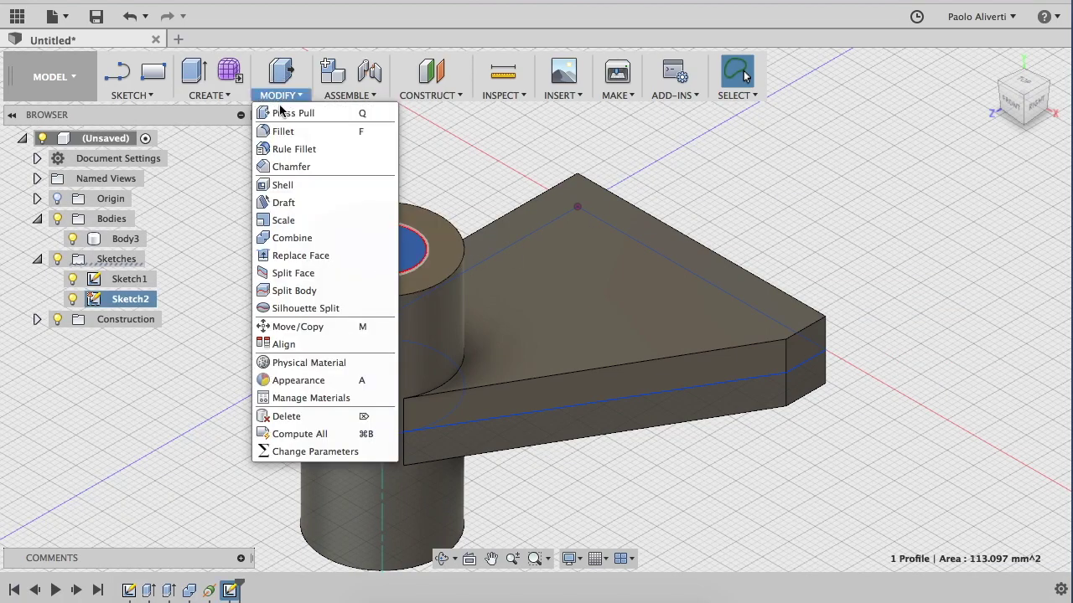
{"action": "left_click", "coordinate": [289, 109]}
{"action": "left_click_drag", "start_coordinate": [382, 237], "coordinate": [382, 560]}
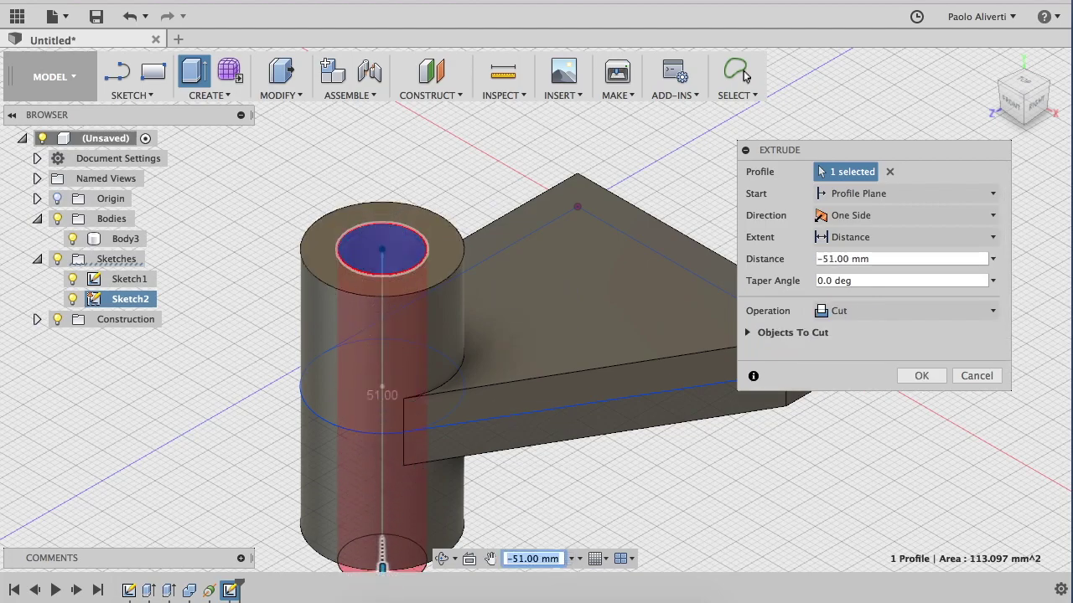
{"action": "key", "text": "Return"}
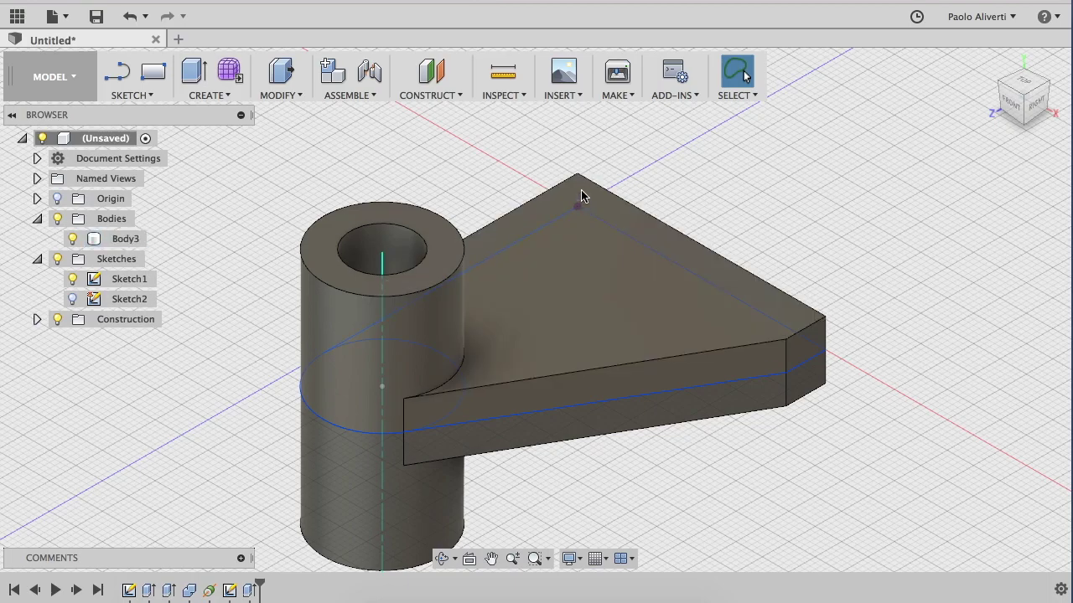
{"action": "middle_click", "coordinate": [745, 192]}
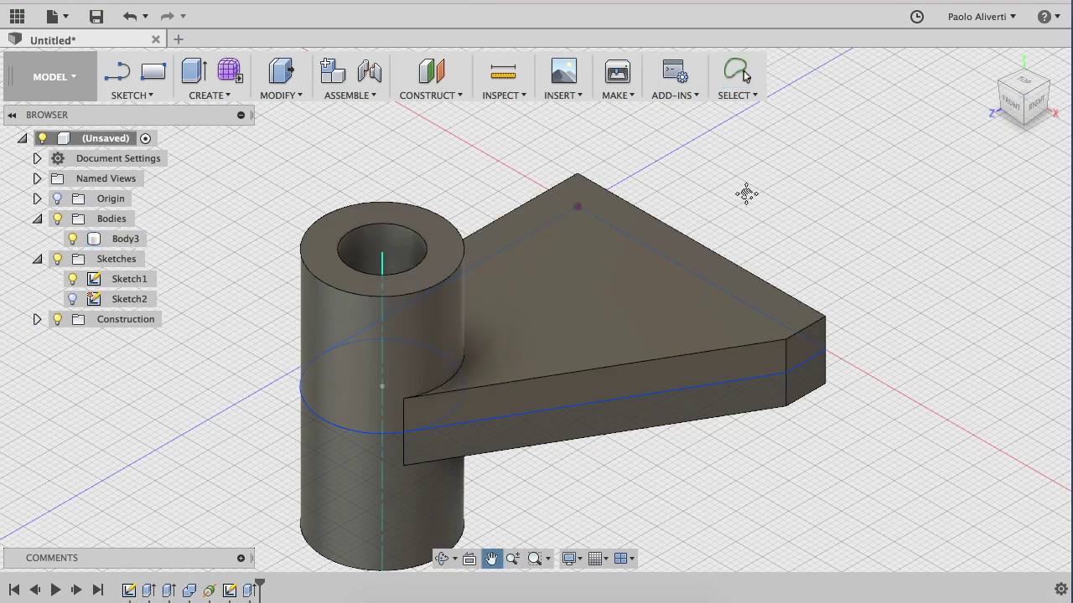
{"action": "middle_click_drag", "start_coordinate": [746, 192], "coordinate": [745, 192], "text": "shift"}
{"action": "mouse_move", "coordinate": [746, 191]}
{"action": "left_mouse_down"}
{"action": "mouse_move", "coordinate": [742, 263]}
{"action": "mouse_move", "coordinate": [744, 200]}
{"action": "left_mouse_up"}
{"action": "key", "text": "Escape"}
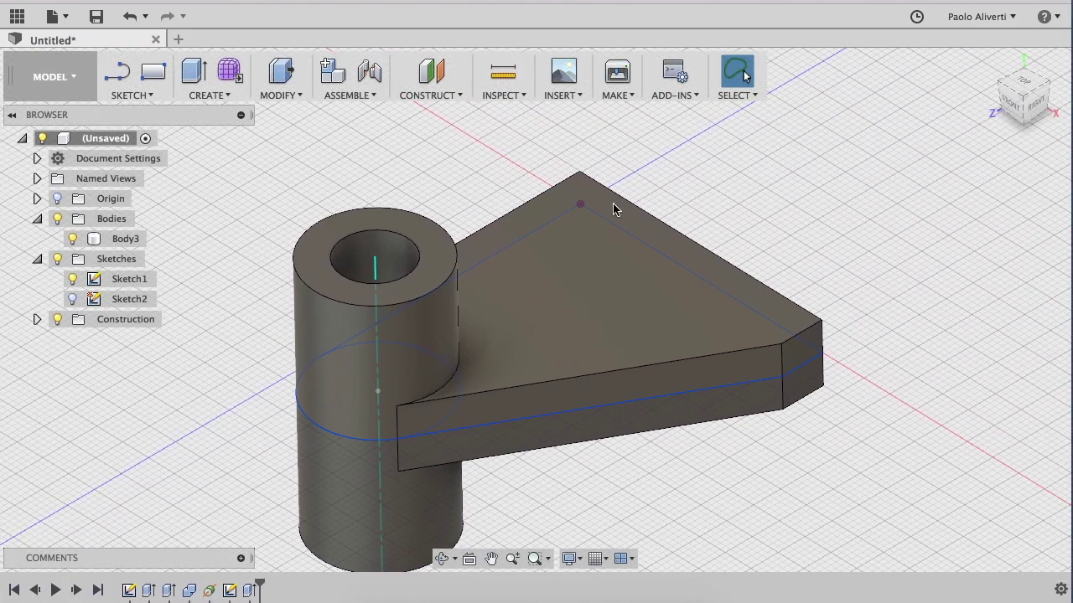
{"action": "left_click", "coordinate": [125, 239]}
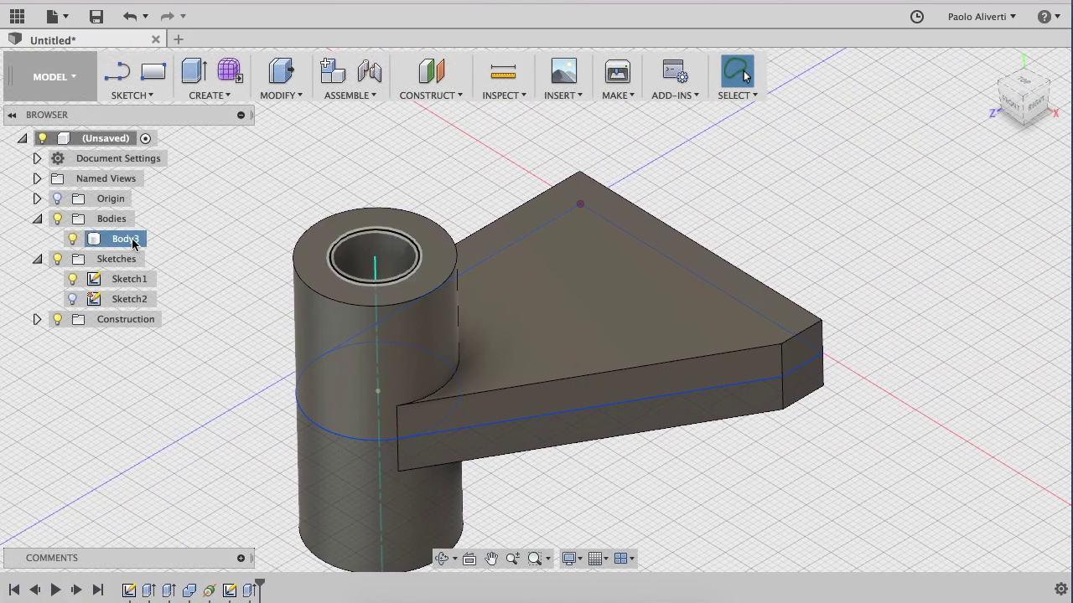
Hide Body3 and add a line across Sketch1 at the 7.50 mm mark, then finish it.
{"action": "left_click", "coordinate": [72, 239]}
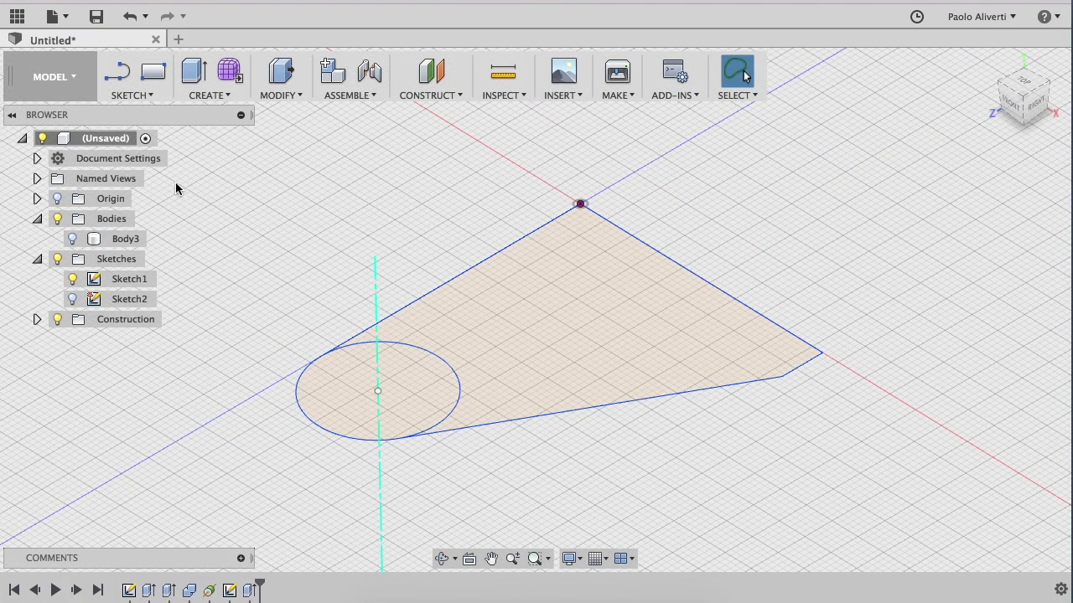
{"action": "double_click", "coordinate": [126, 281]}
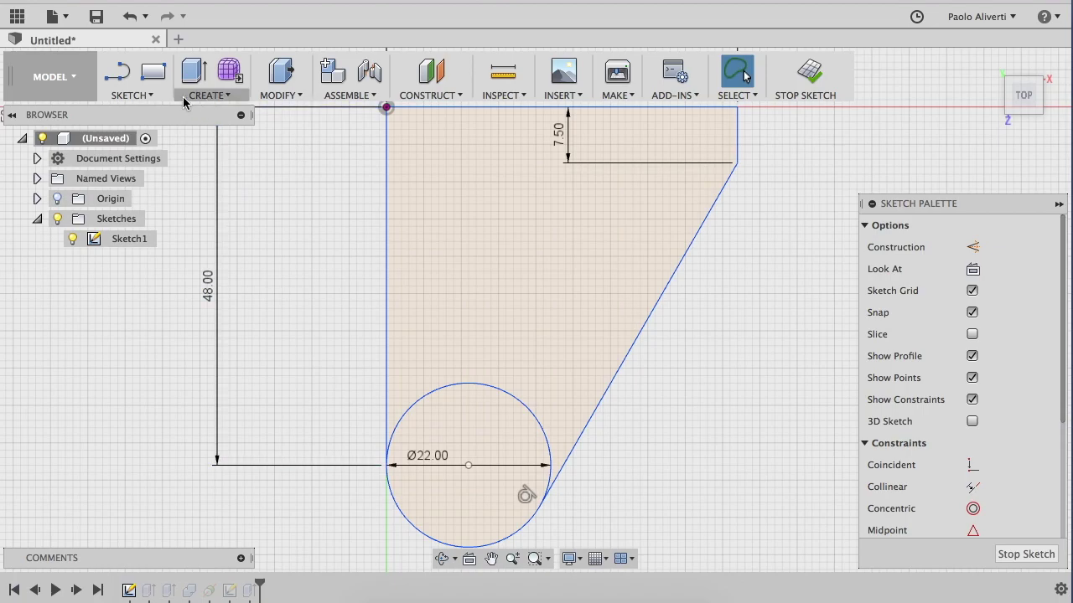
{"action": "key", "text": "l"}
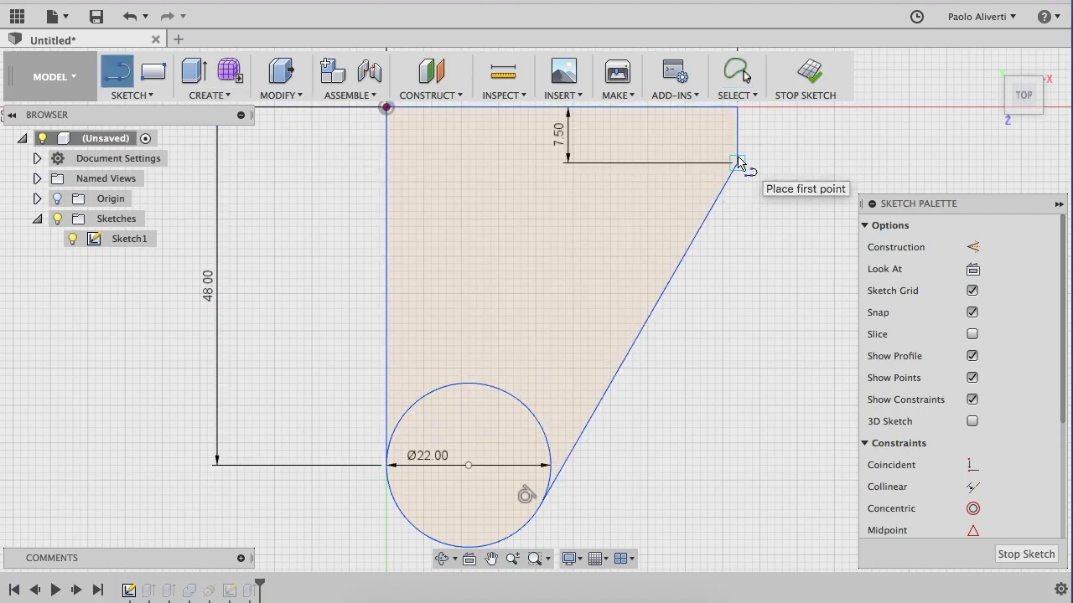
{"action": "left_click", "coordinate": [737, 163]}
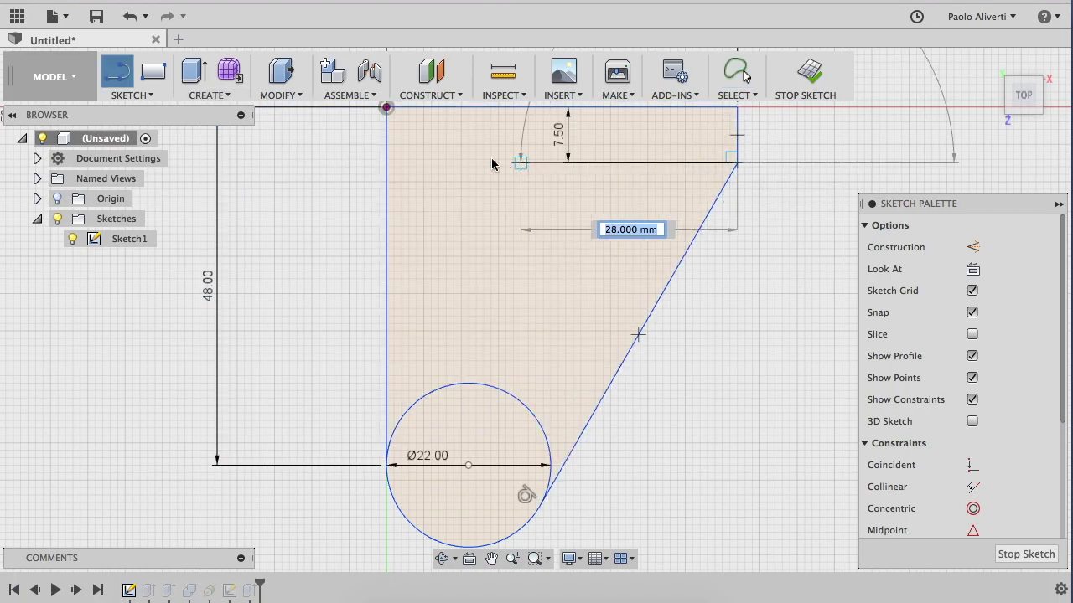
{"action": "double_click", "coordinate": [386, 163]}
{"action": "left_click", "coordinate": [387, 107]}
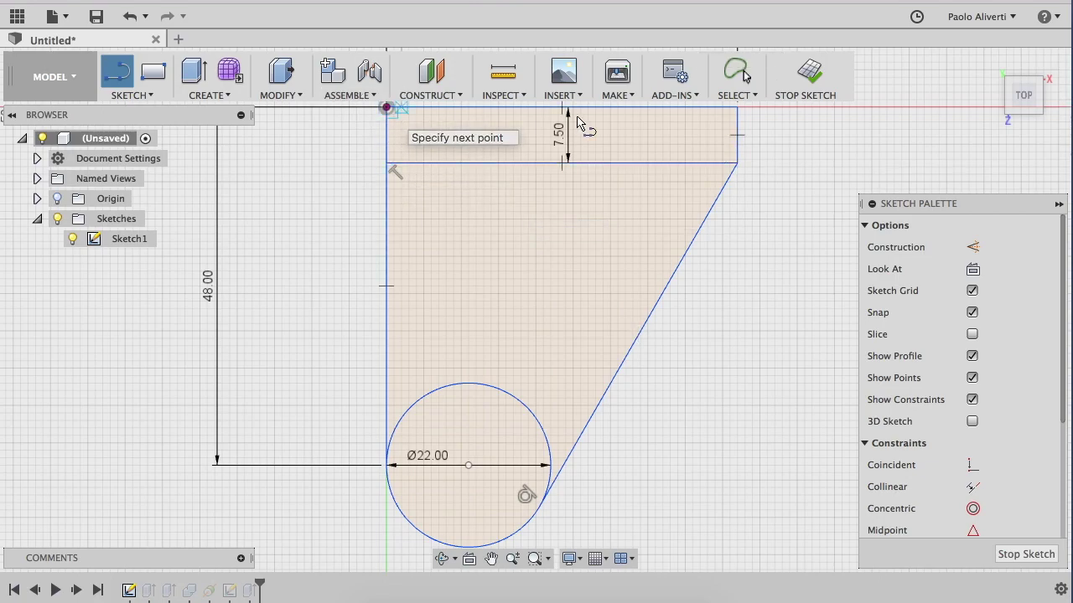
{"action": "double_click", "coordinate": [737, 107]}
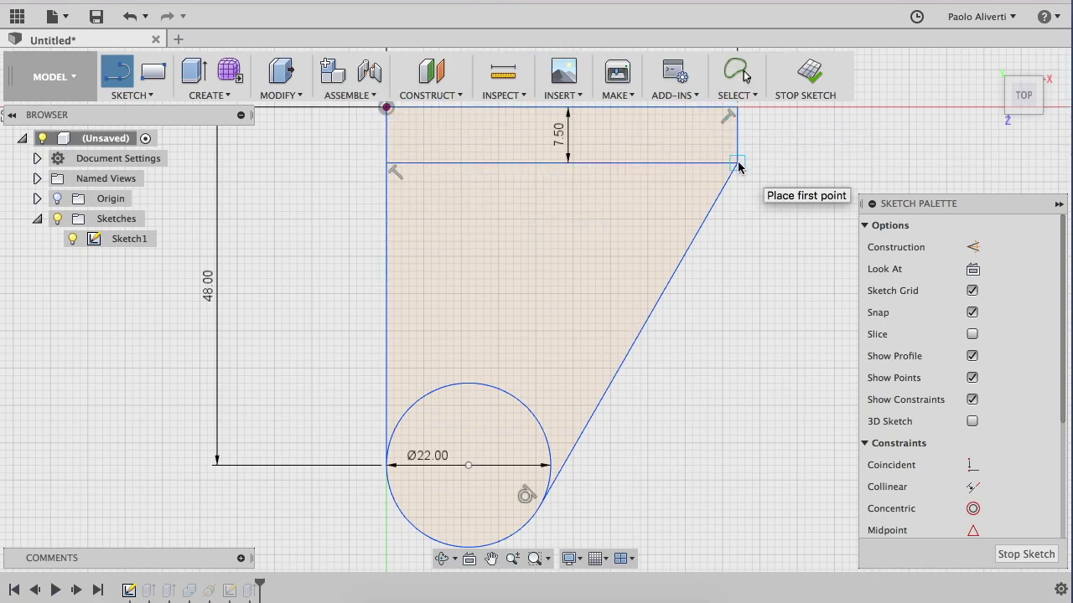
{"action": "left_click", "coordinate": [737, 164]}
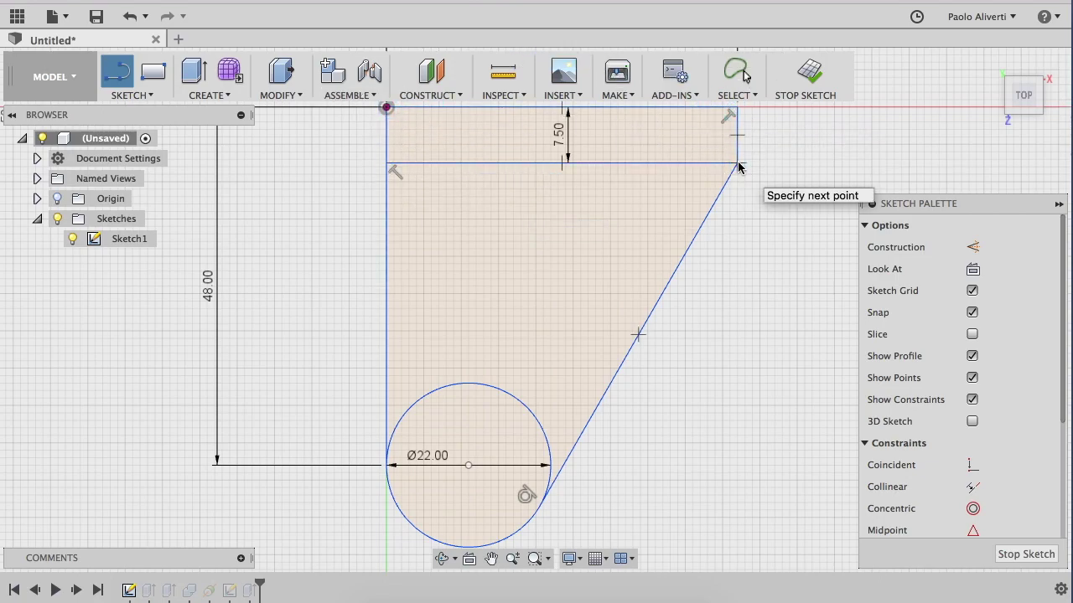
{"action": "key", "text": "Escape"}
{"action": "left_click", "coordinate": [798, 77]}
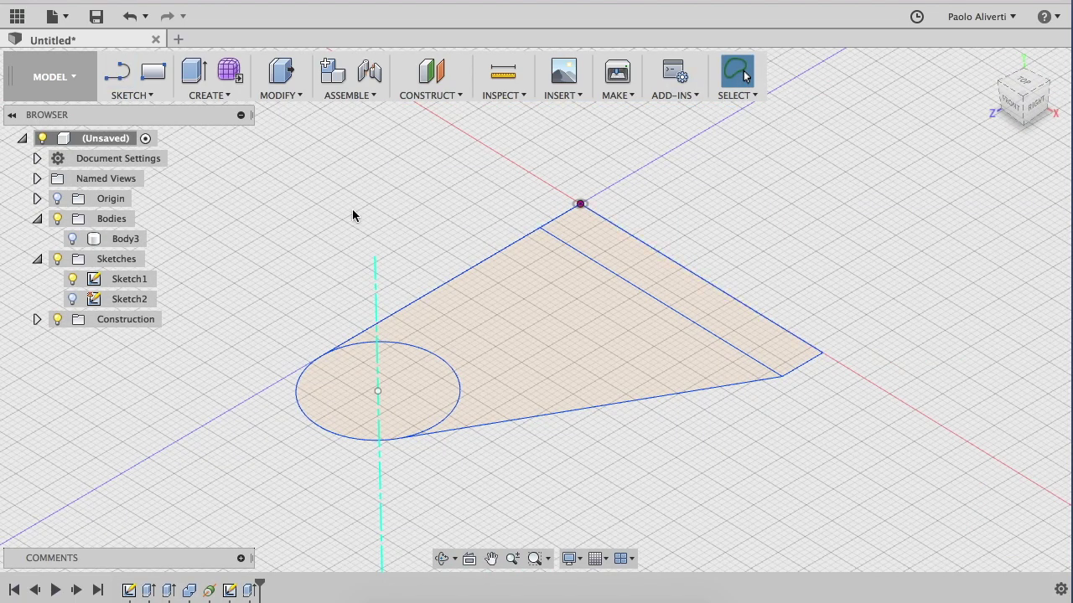
Select Sketch1's narrow 7.50 mm strip profile and start a Press Pull extrude on it.
{"action": "left_click", "coordinate": [610, 240]}
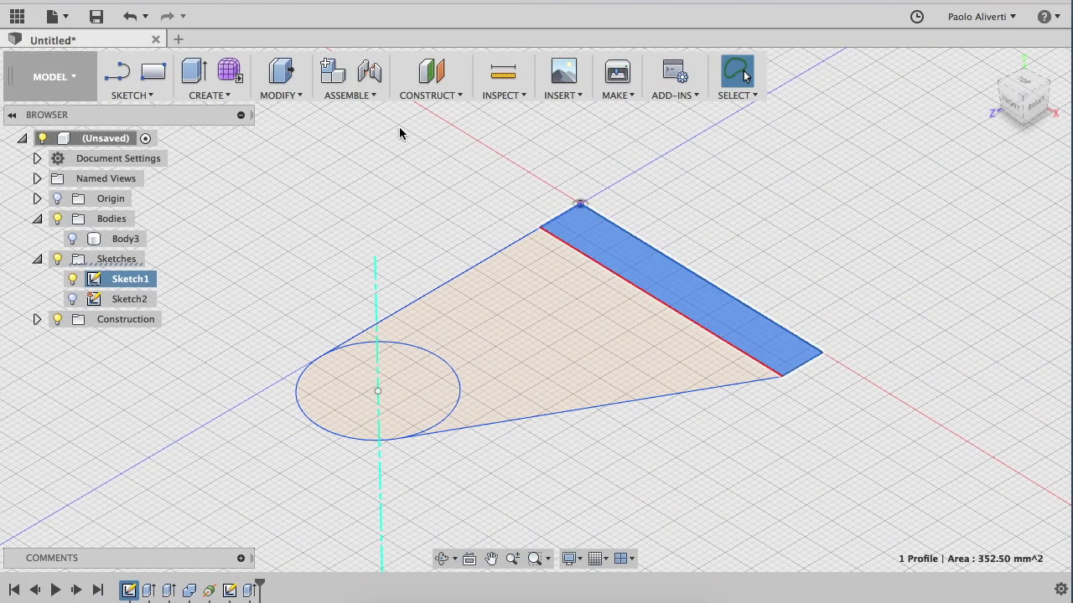
{"action": "left_click", "coordinate": [267, 94]}
{"action": "left_click", "coordinate": [273, 108]}
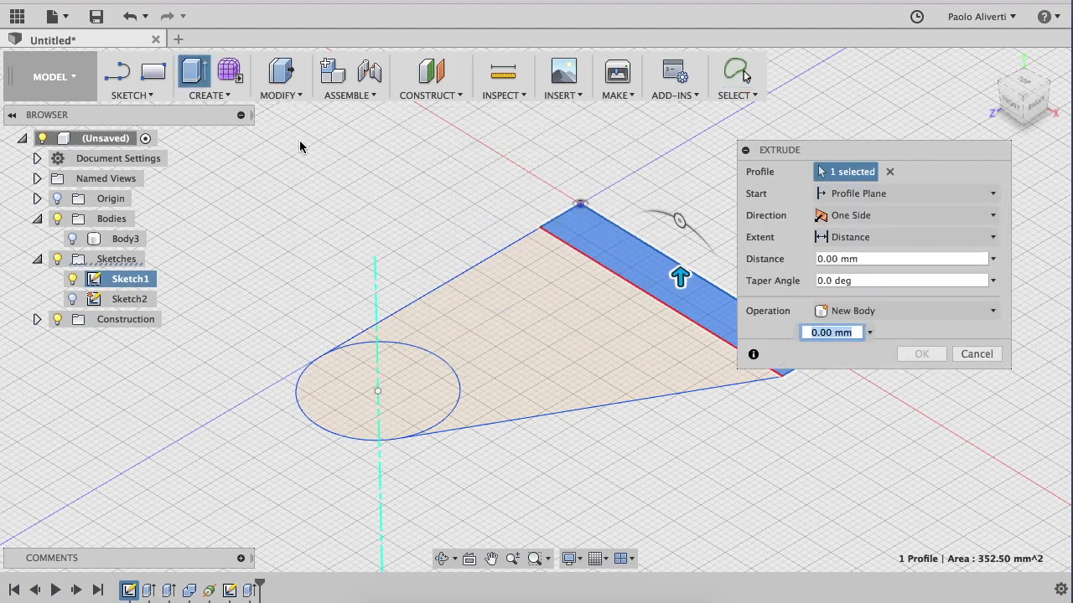
Extrude the strip symmetrically 22.50 mm as new body Body4, then show Body3 again.
{"action": "left_click", "coordinate": [858, 215]}
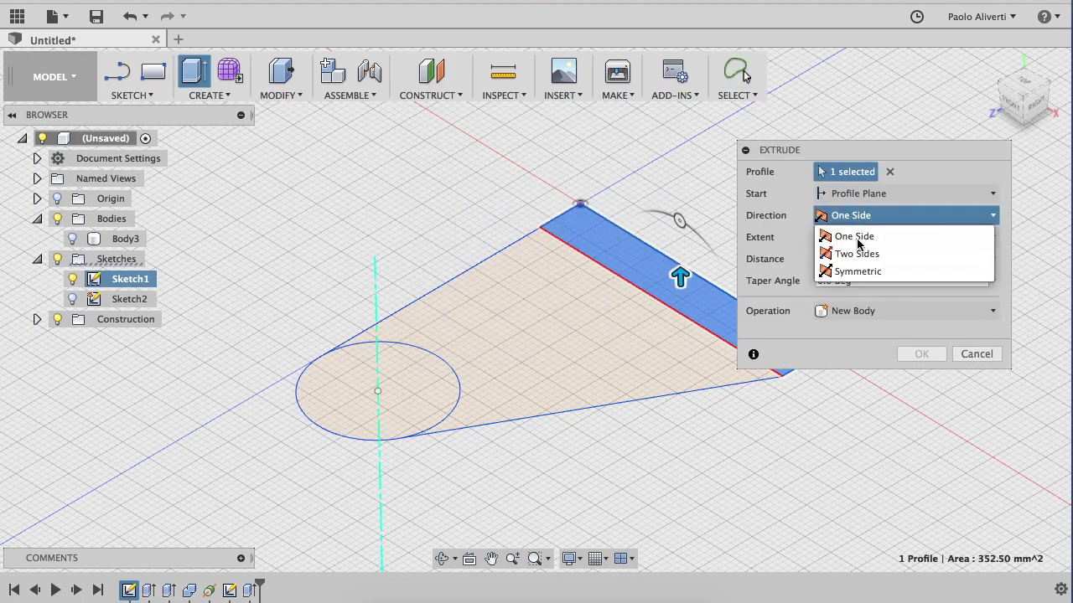
{"action": "left_click", "coordinate": [861, 266]}
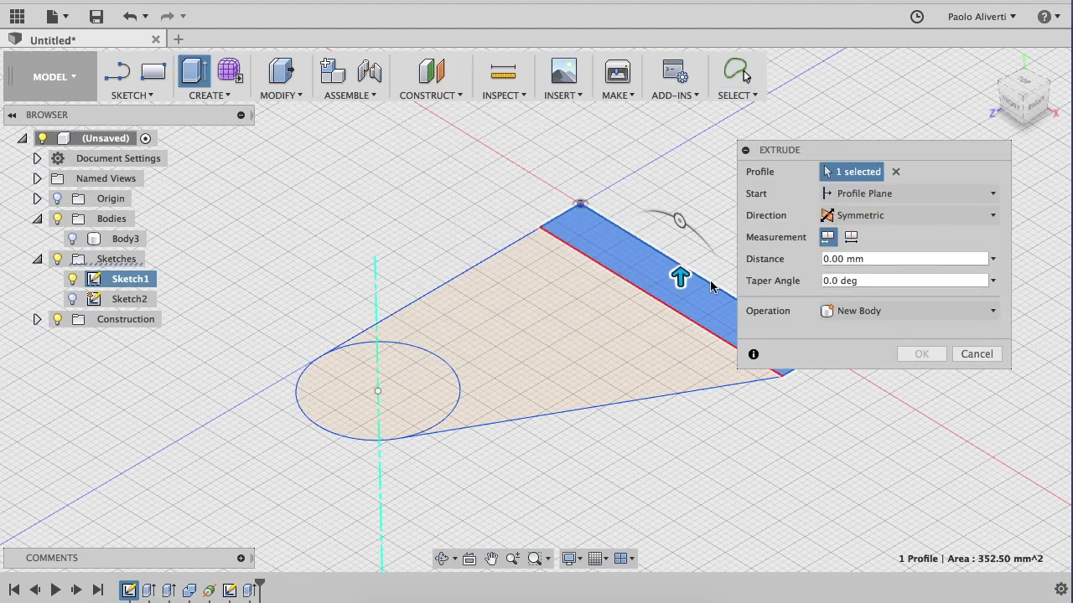
{"action": "left_click_drag", "start_coordinate": [681, 278], "coordinate": [679, 206]}
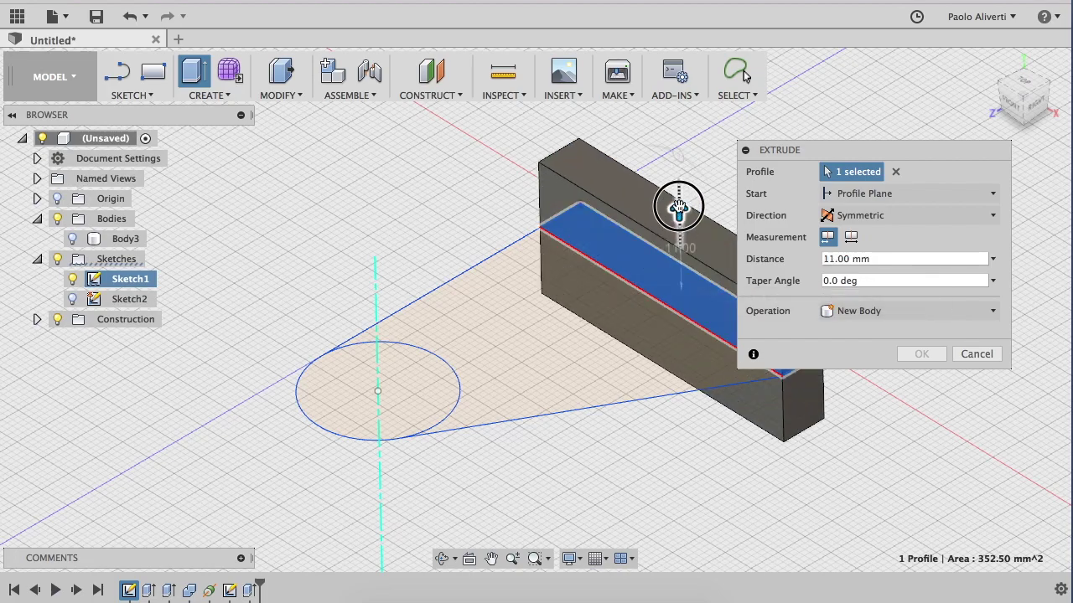
{"action": "left_click", "coordinate": [828, 261]}
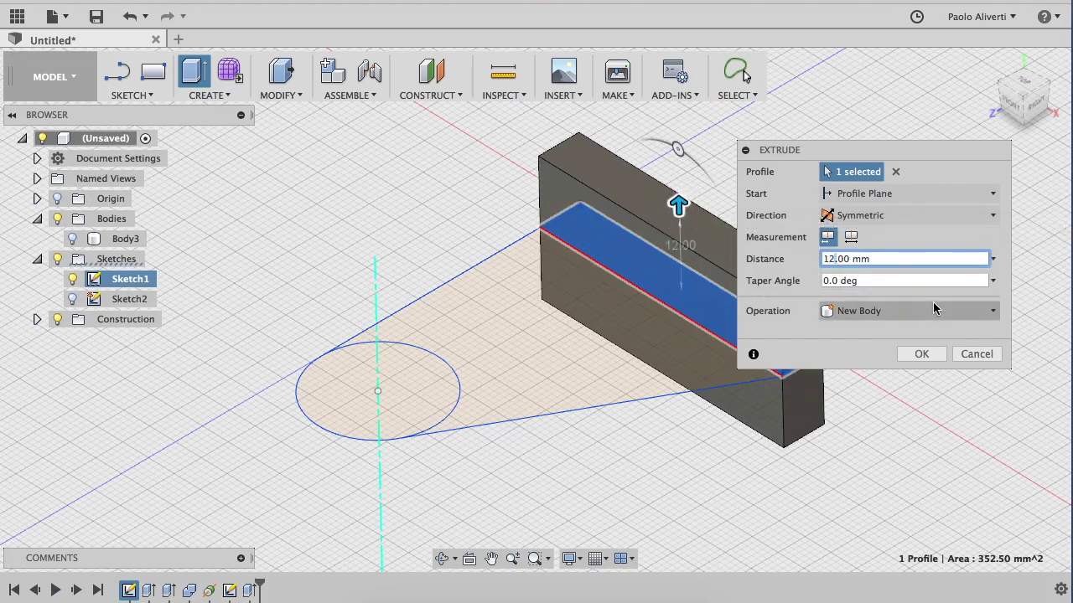
{"action": "type", "text": "2"}
{"action": "type", "text": "22"}
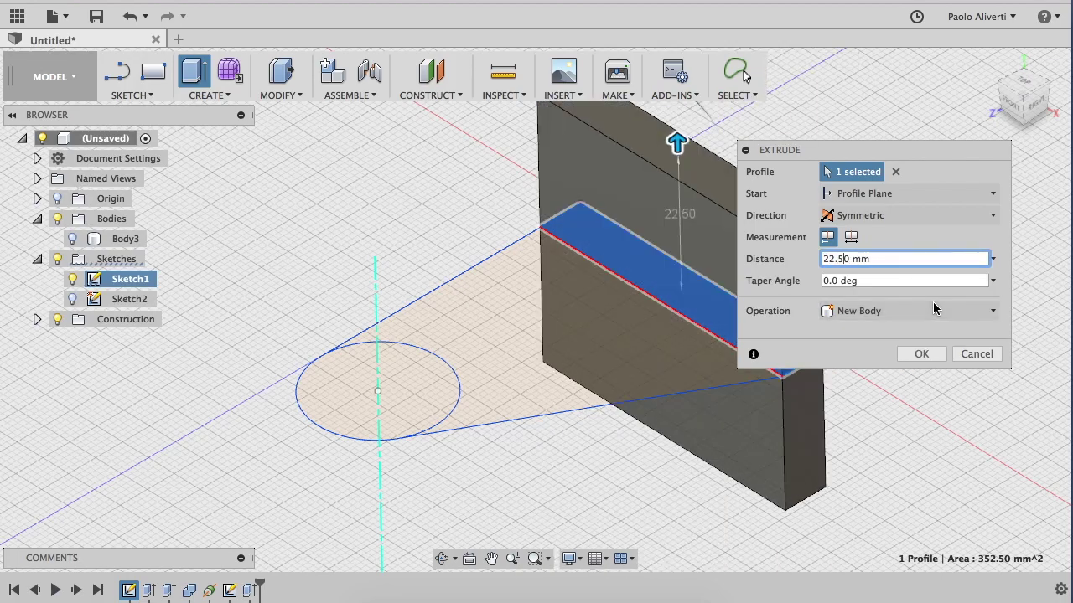
{"action": "key", "text": "Return"}
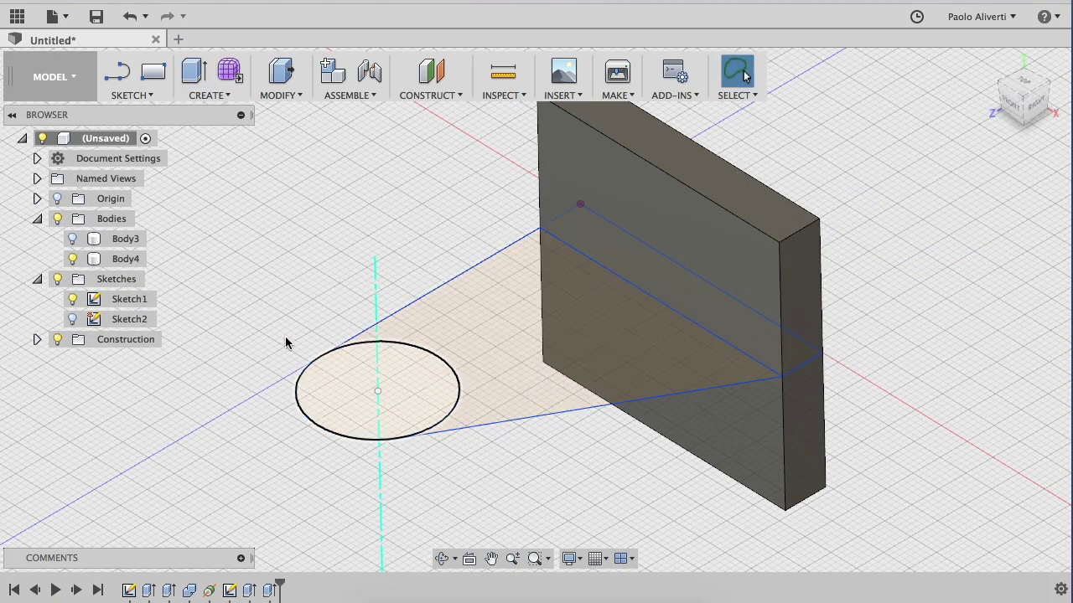
{"action": "left_click", "coordinate": [72, 238]}
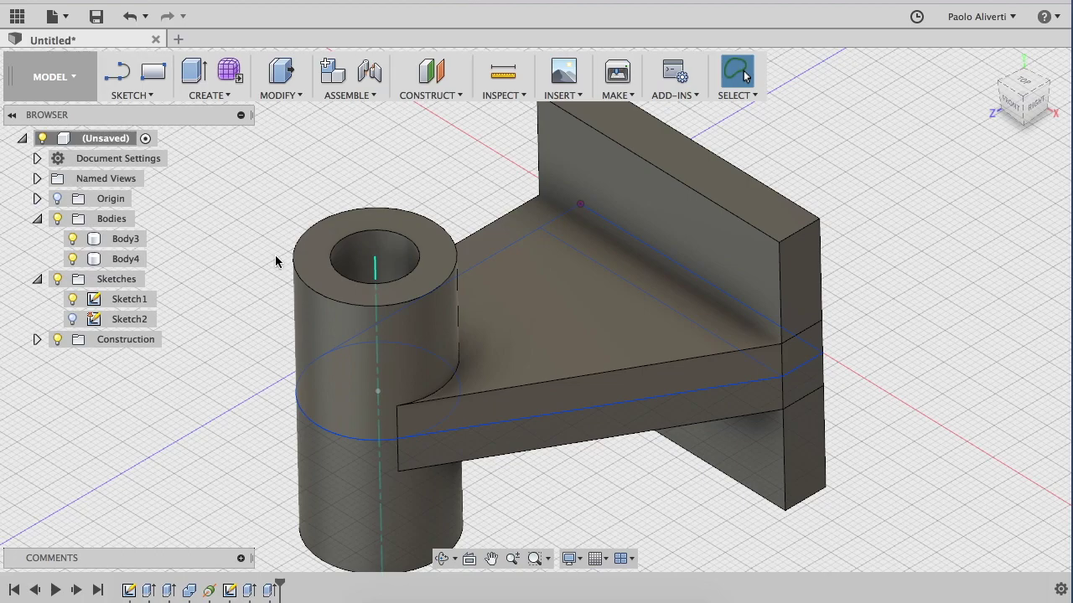
Combine with Join, using Body3 as target and the Body4 plate as tool.
{"action": "left_click", "coordinate": [281, 93]}
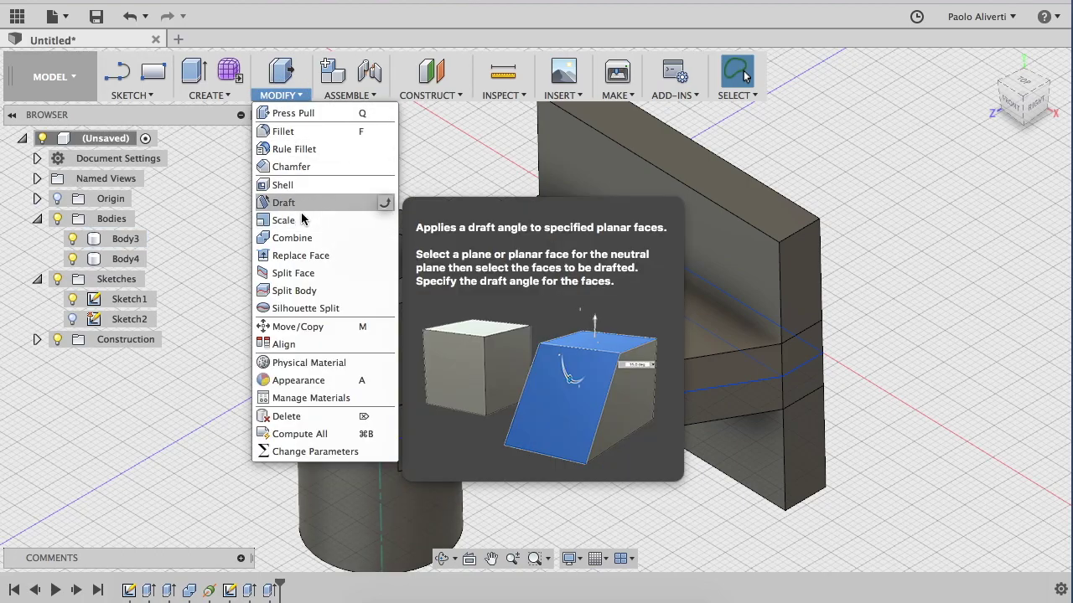
{"action": "left_click", "coordinate": [293, 238]}
{"action": "left_click", "coordinate": [346, 377]}
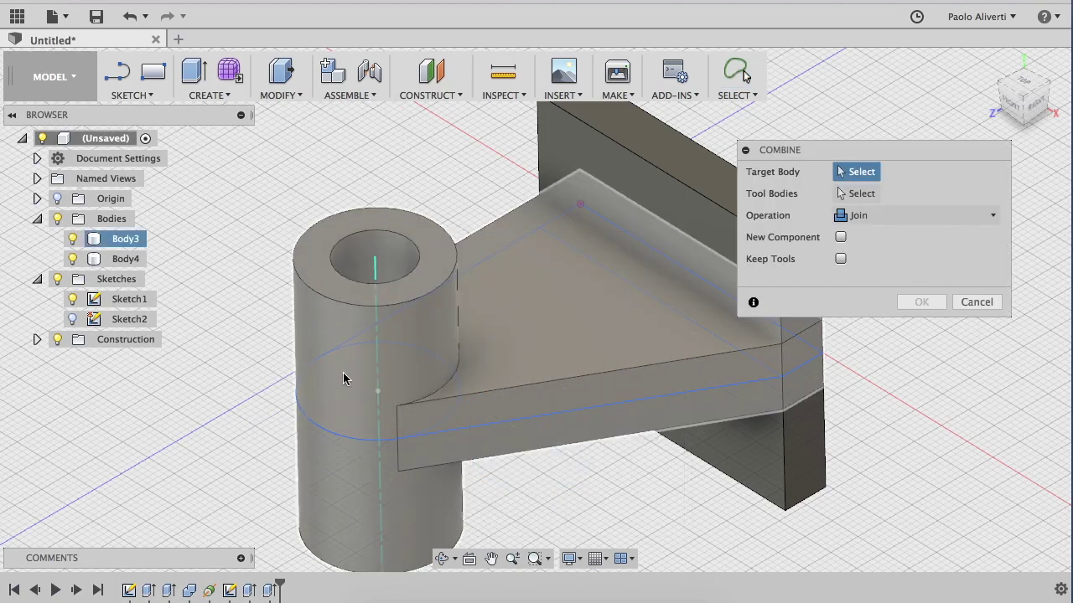
{"action": "left_click", "coordinate": [656, 195]}
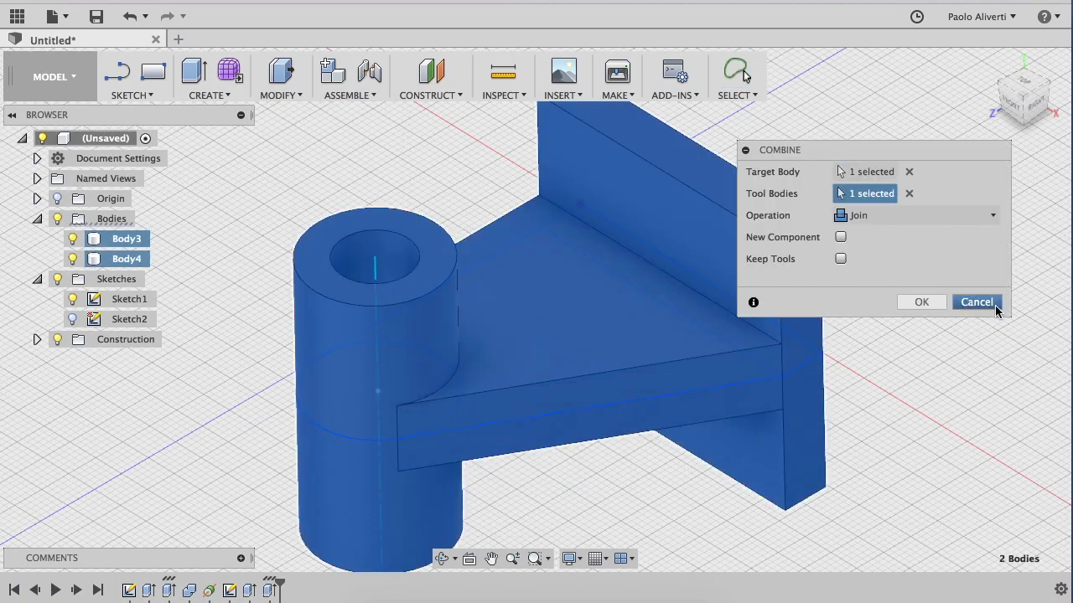
{"action": "left_click", "coordinate": [921, 301]}
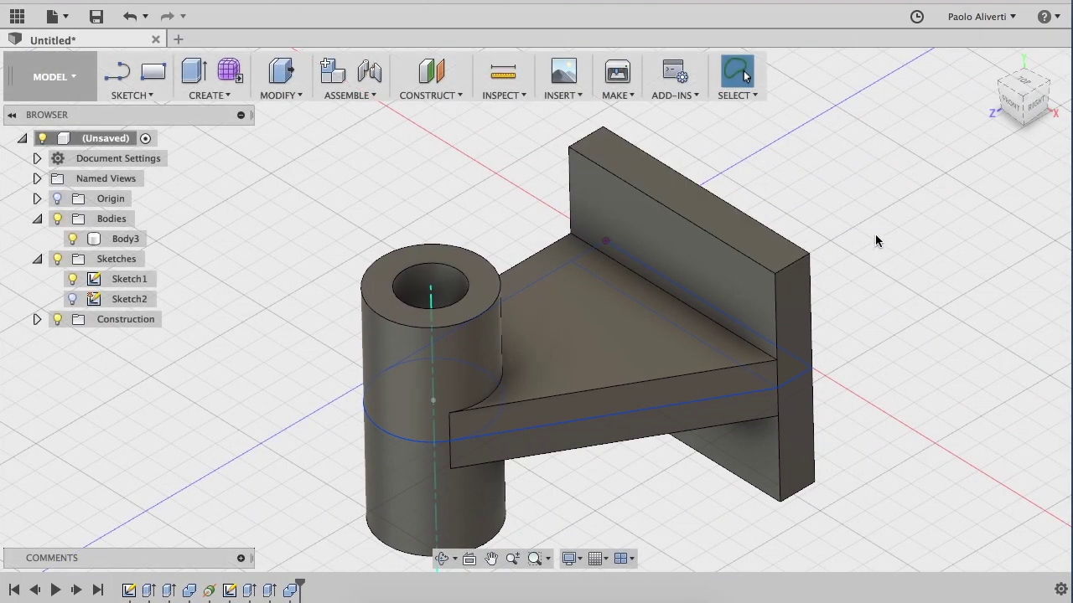
{"action": "left_click", "coordinate": [877, 241]}
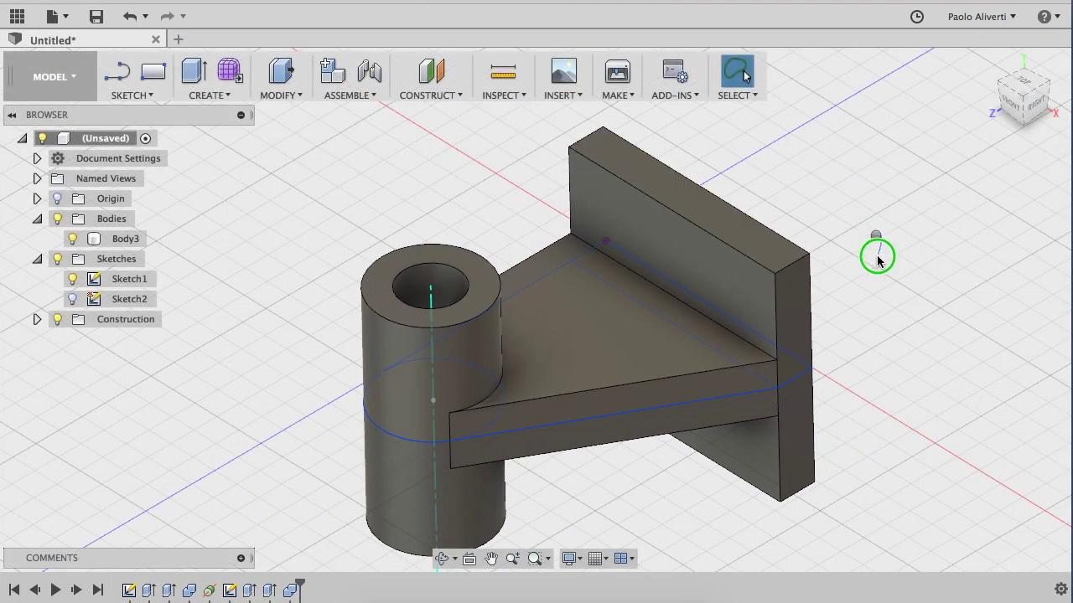
Orbit to the flange's square face and create Sketch3 on it.
{"action": "mouse_move", "coordinate": [863, 268]}
{"action": "middle_mouse_down", "text": "shift"}
{"action": "mouse_move", "coordinate": [715, 271]}
{"action": "mouse_move", "coordinate": [700, 256]}
{"action": "middle_mouse_up", "text": "shift"}
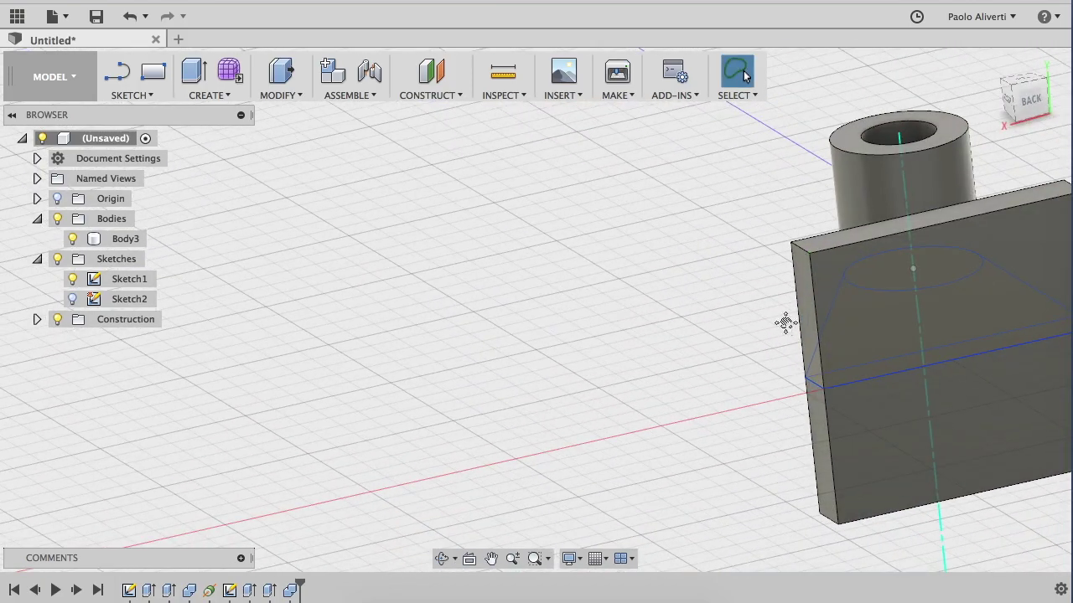
{"action": "middle_click_drag", "start_coordinate": [785, 323], "coordinate": [441, 271]}
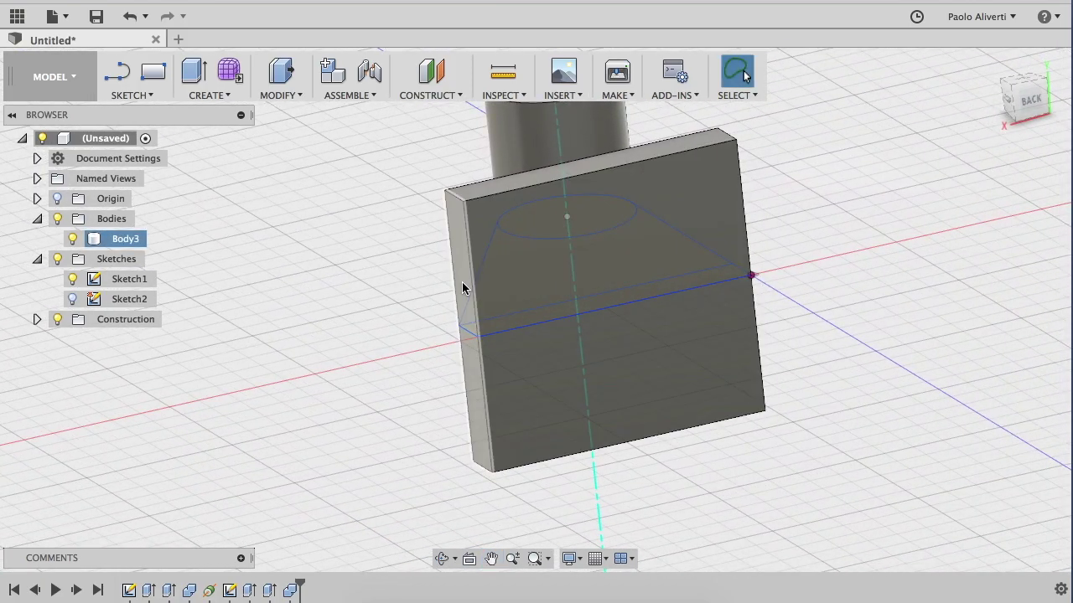
{"action": "left_click", "coordinate": [543, 259]}
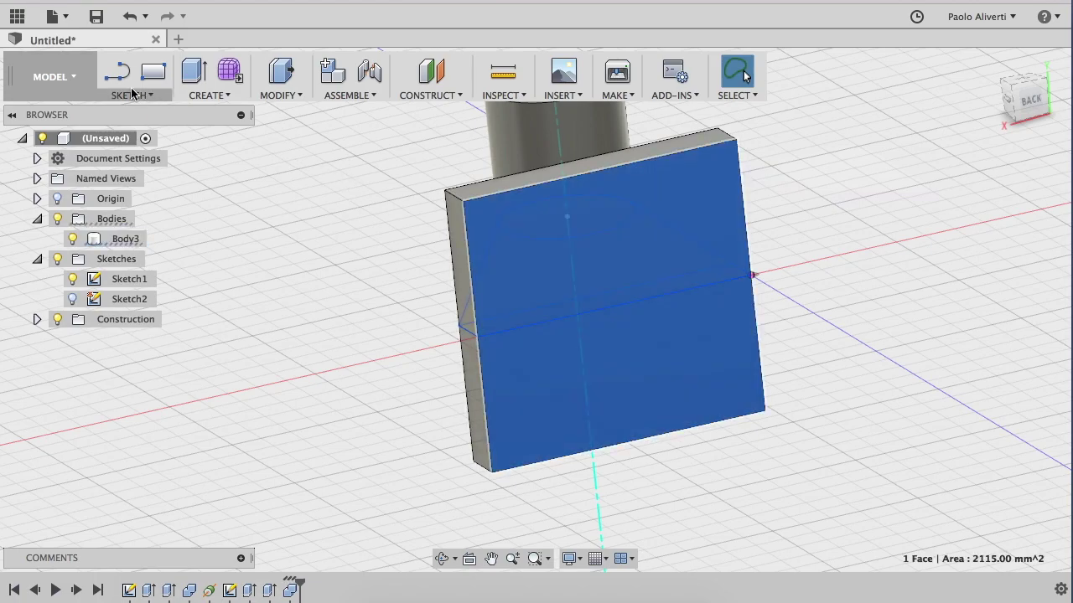
{"action": "left_click", "coordinate": [132, 95]}
{"action": "left_click", "coordinate": [135, 111]}
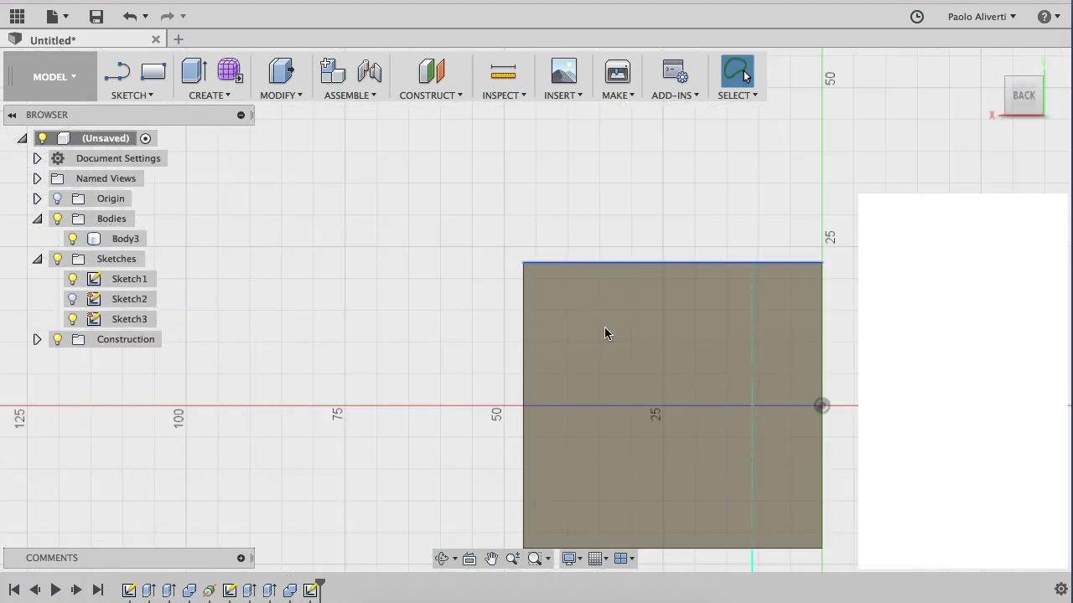
{"action": "left_click", "coordinate": [612, 328]}
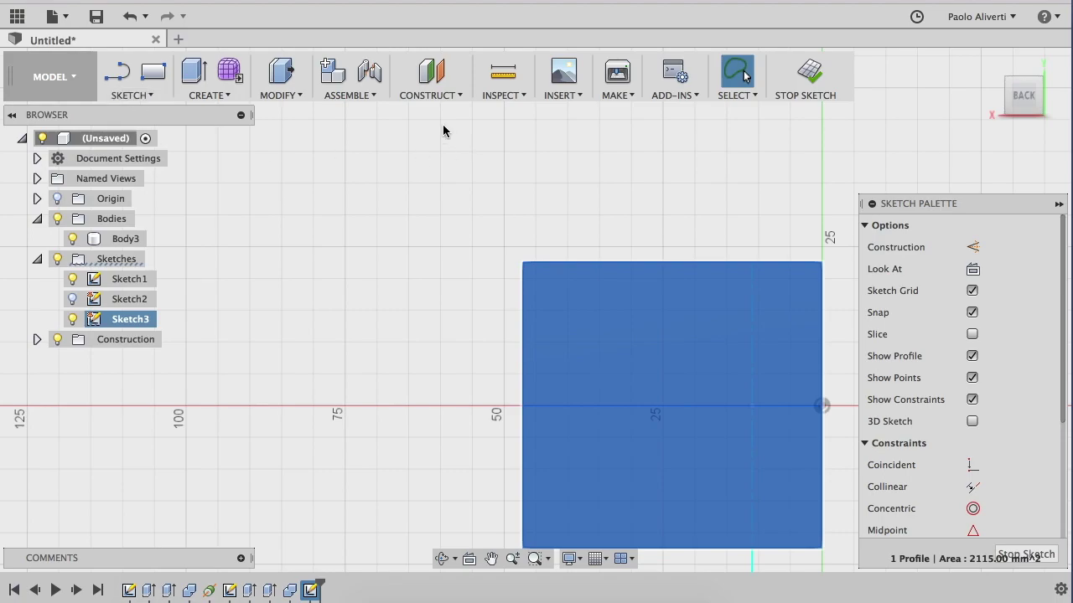
{"action": "left_click", "coordinate": [152, 95]}
{"action": "left_click", "coordinate": [130, 131]}
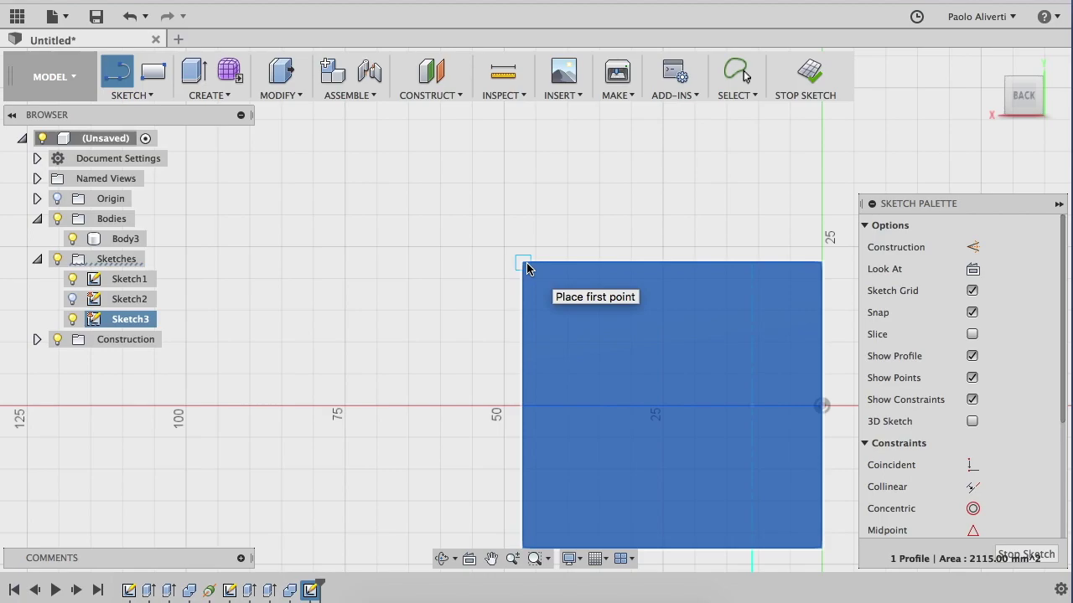
Draw a 7.5 mm segment from the top-left corner and a vertical line down to the bottom edge.
{"action": "left_click", "coordinate": [526, 264]}
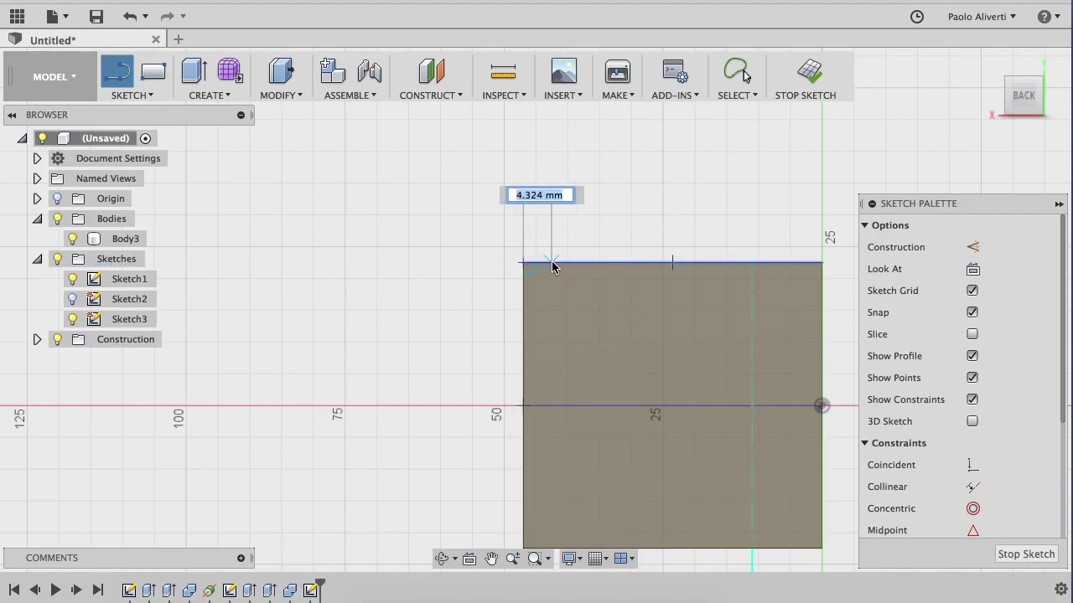
{"action": "type", "text": "7"}
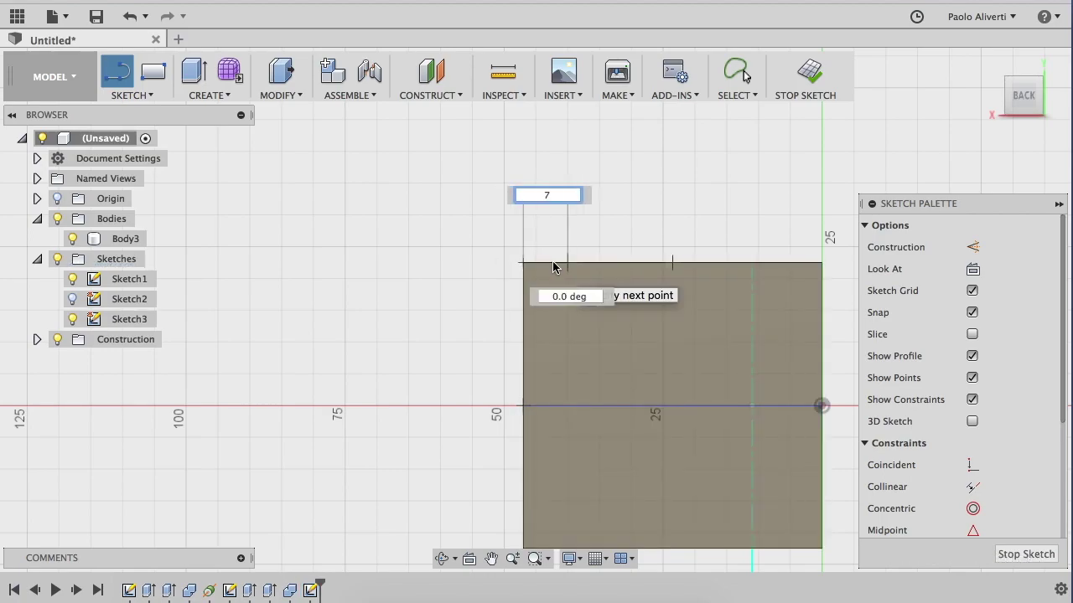
{"action": "key", "text": "Return"}
{"action": "key", "text": "Escape"}
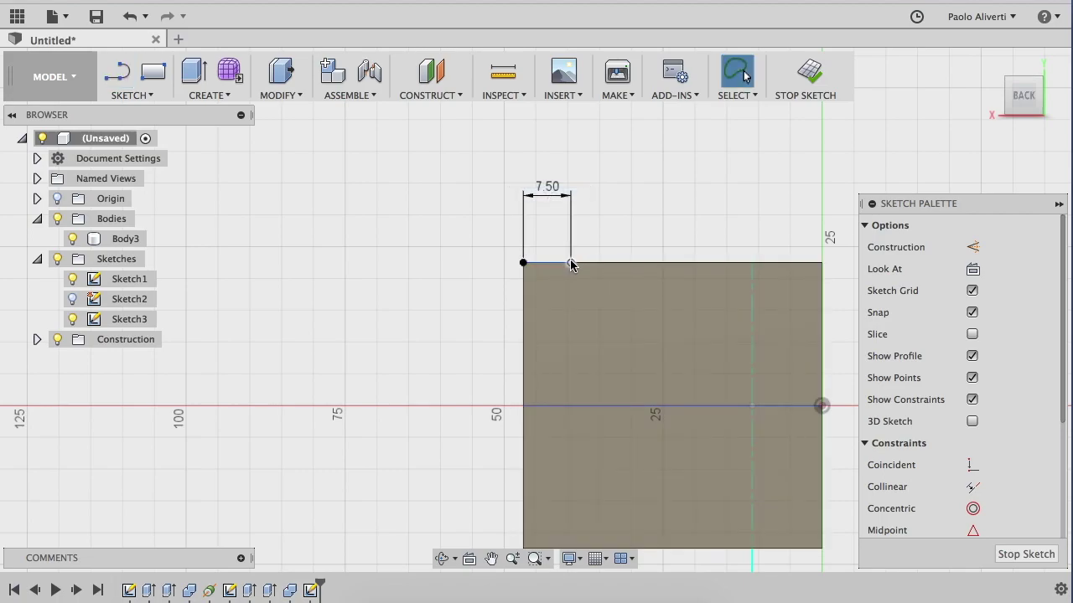
{"action": "key", "text": "l"}
{"action": "left_click", "coordinate": [572, 264]}
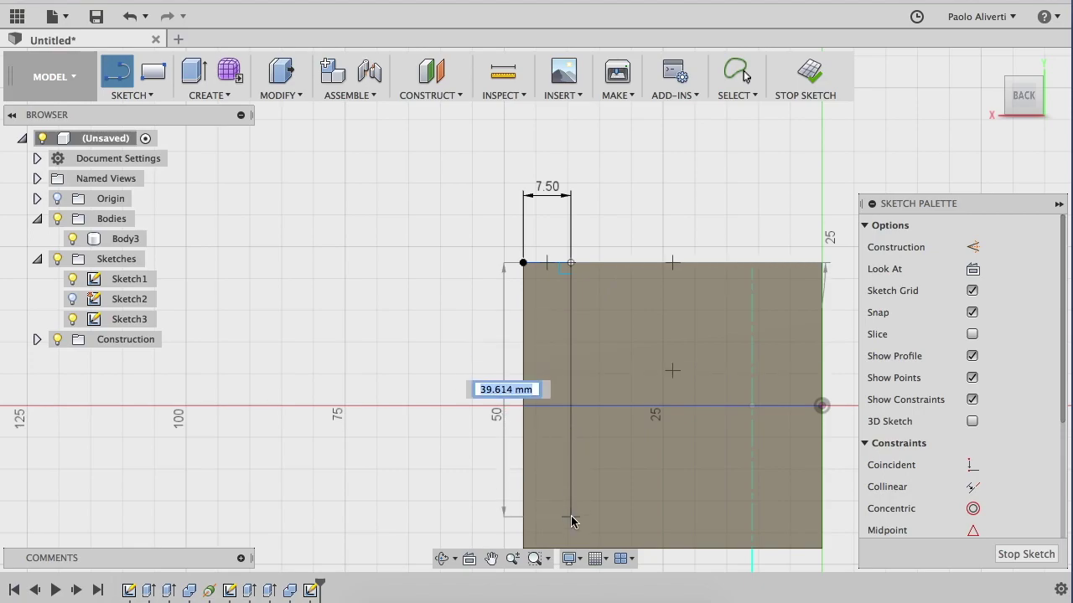
{"action": "middle_click_drag", "start_coordinate": [571, 525], "coordinate": [501, 454]}
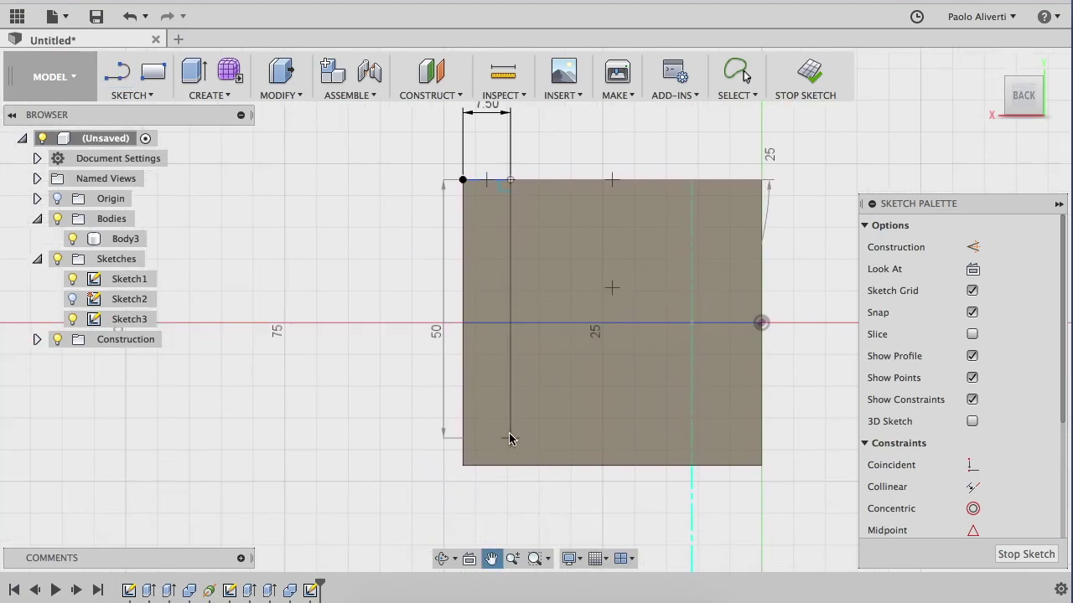
{"action": "double_click", "coordinate": [501, 457]}
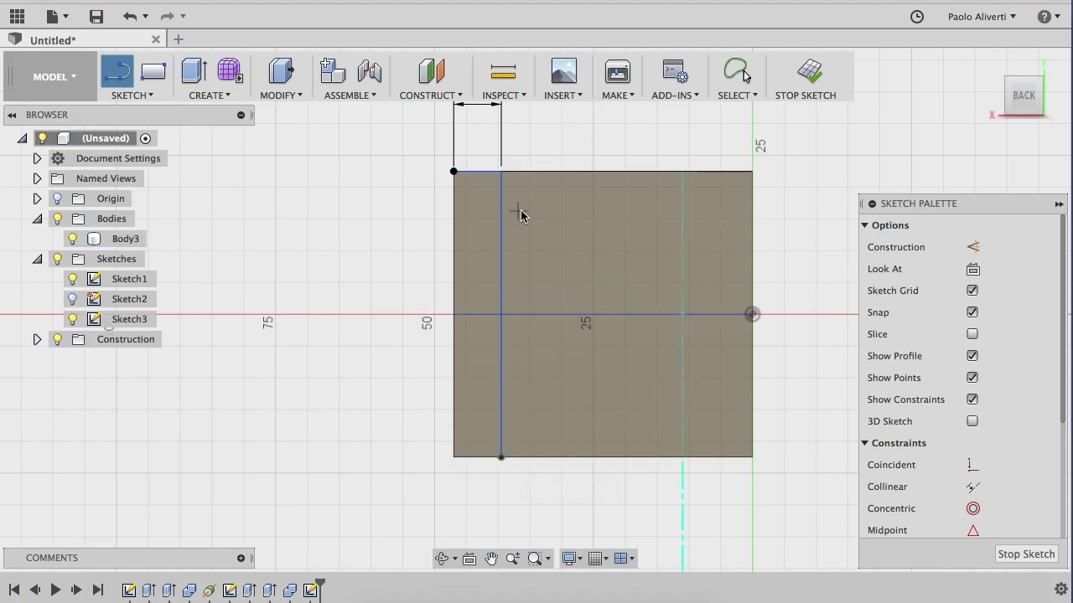
Draw a 7.5 mm segment from the top-right corner and a 45 mm vertical line down.
{"action": "left_click", "coordinate": [751, 172]}
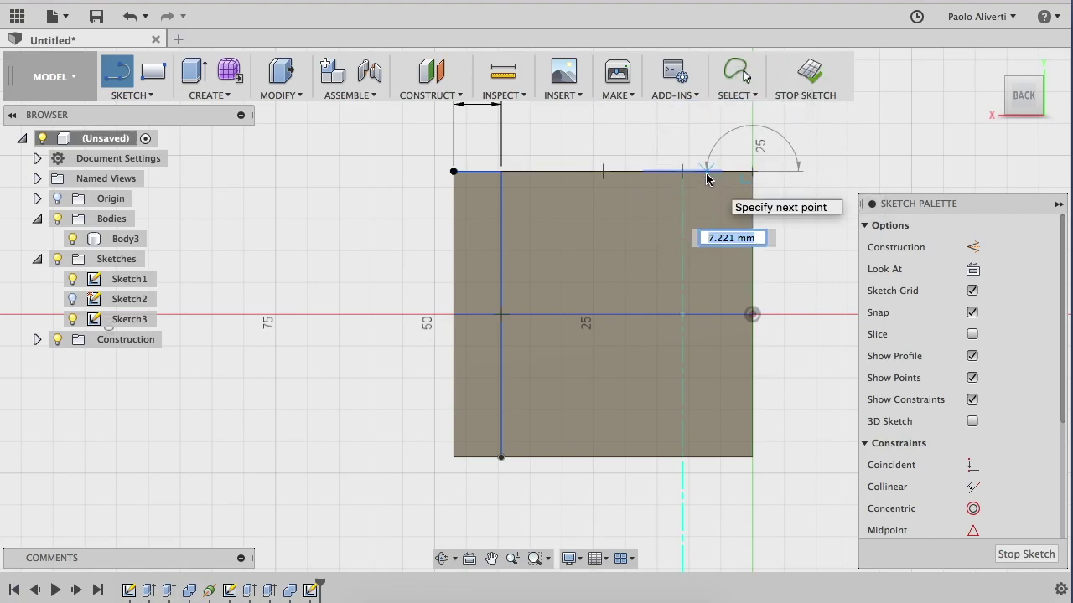
{"action": "type", "text": "7.5"}
{"action": "key", "text": "Return"}
{"action": "key", "text": "Escape"}
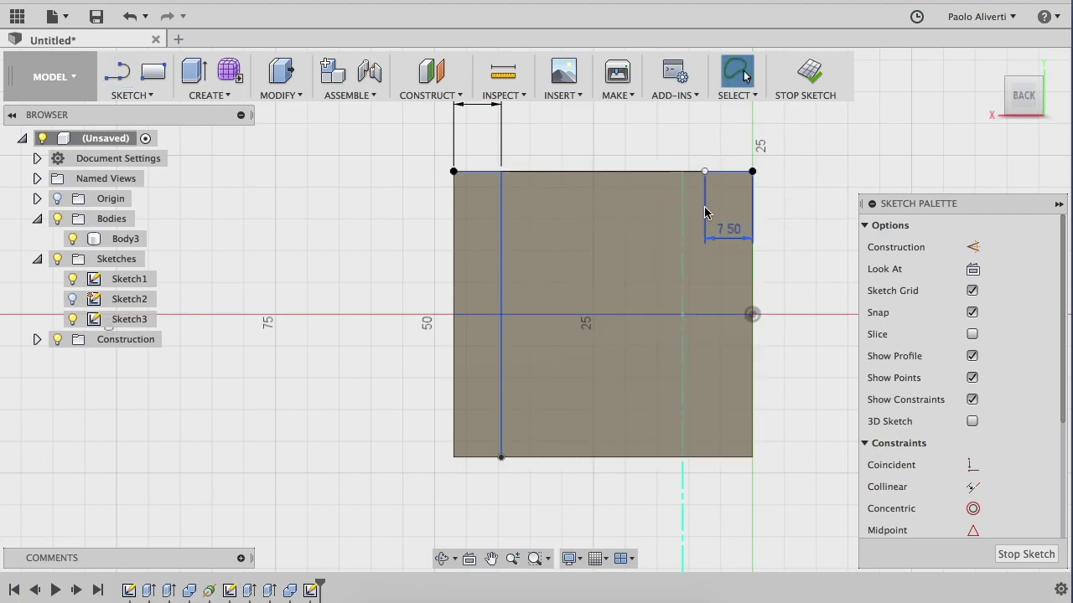
{"action": "key", "text": "l"}
{"action": "left_click", "coordinate": [704, 172]}
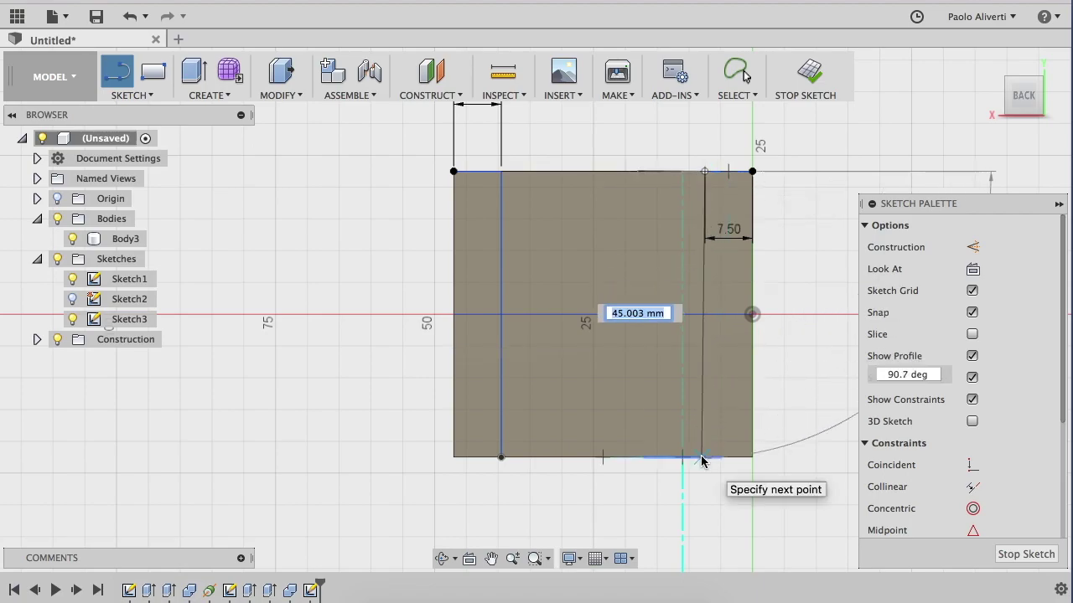
{"action": "key", "text": "Tab"}
{"action": "type", "text": "90"}
{"action": "key", "text": "Tab"}
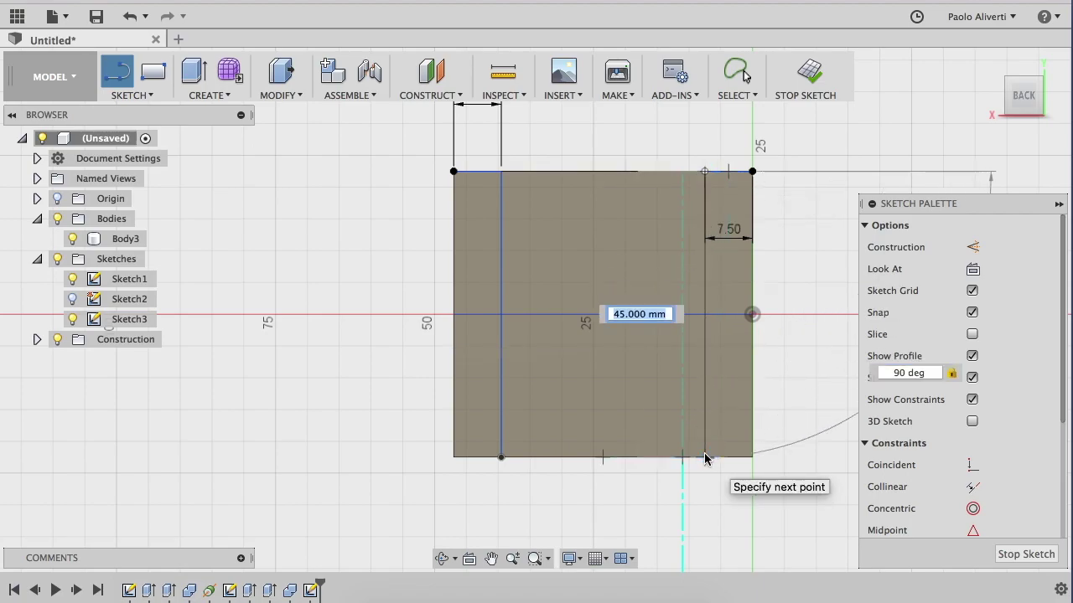
{"action": "left_click", "coordinate": [704, 456]}
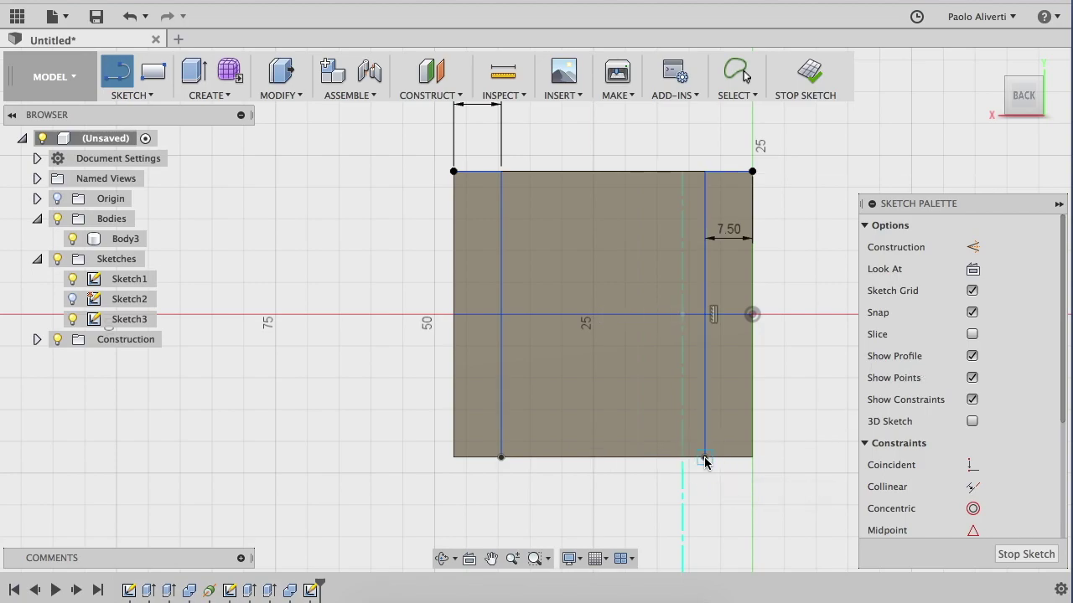
Draw a 7.5 mm segment down the left edge and a horizontal line across to the right edge.
{"action": "left_click", "coordinate": [454, 172]}
{"action": "type", "text": "7"}
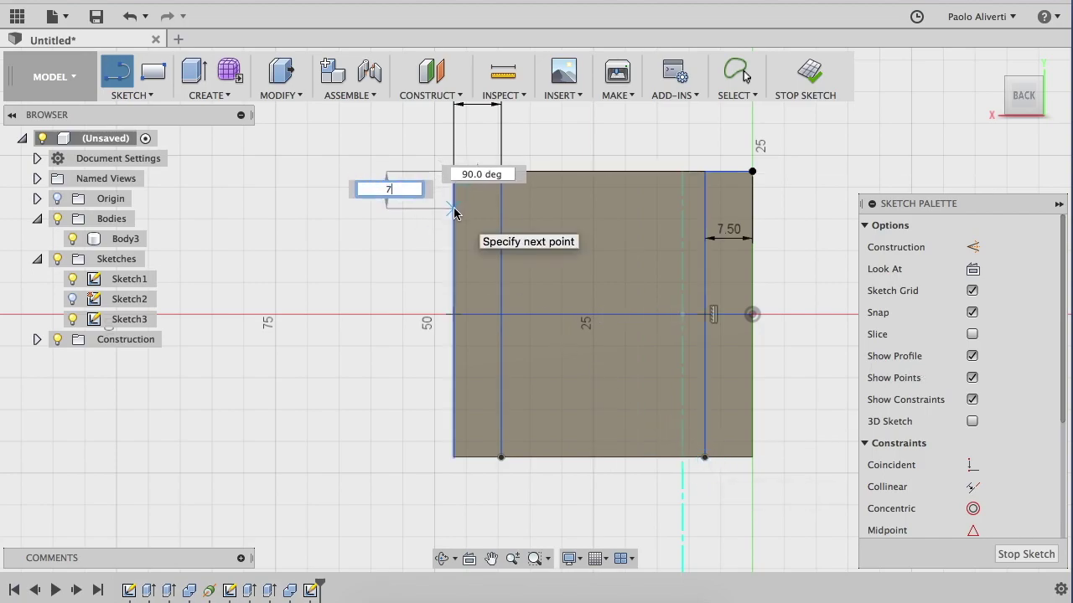
{"action": "key", "text": "Tab"}
{"action": "key", "text": "Tab"}
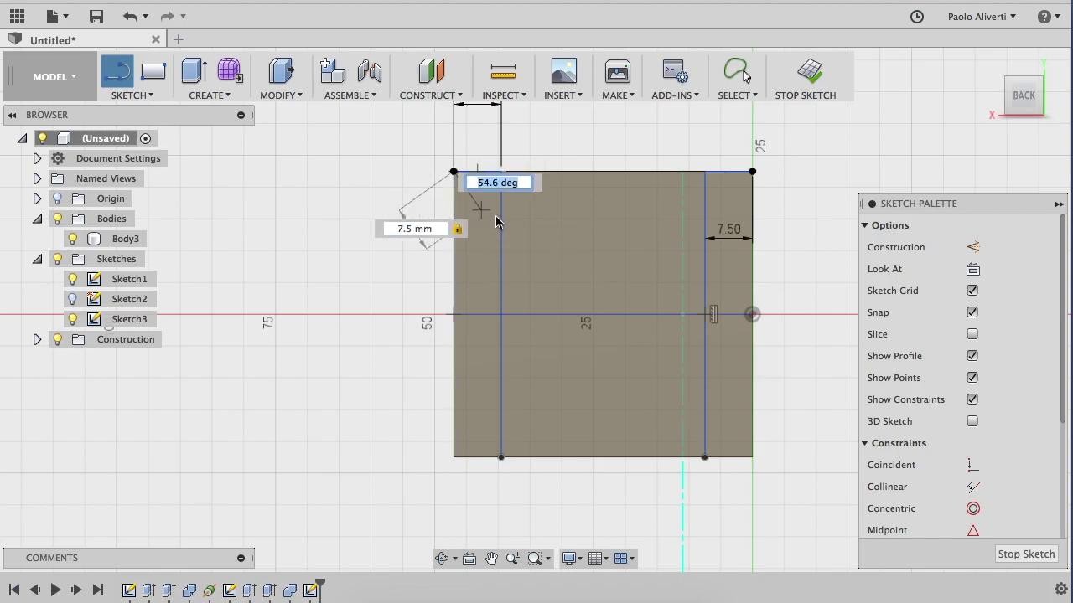
{"action": "key", "text": "Return"}
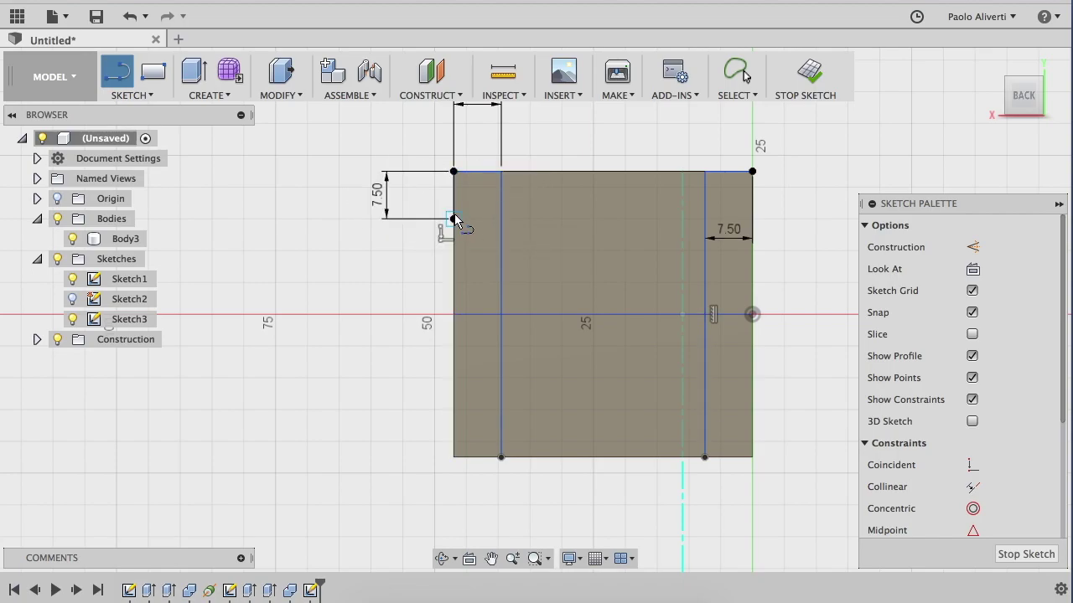
{"action": "left_click", "coordinate": [454, 218]}
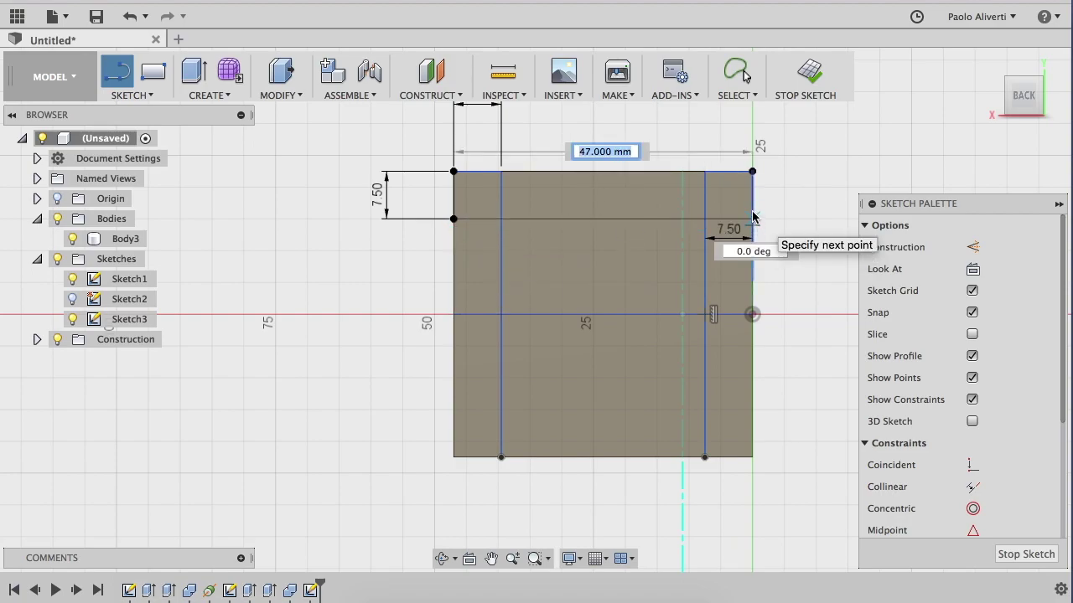
{"action": "key", "text": "Return"}
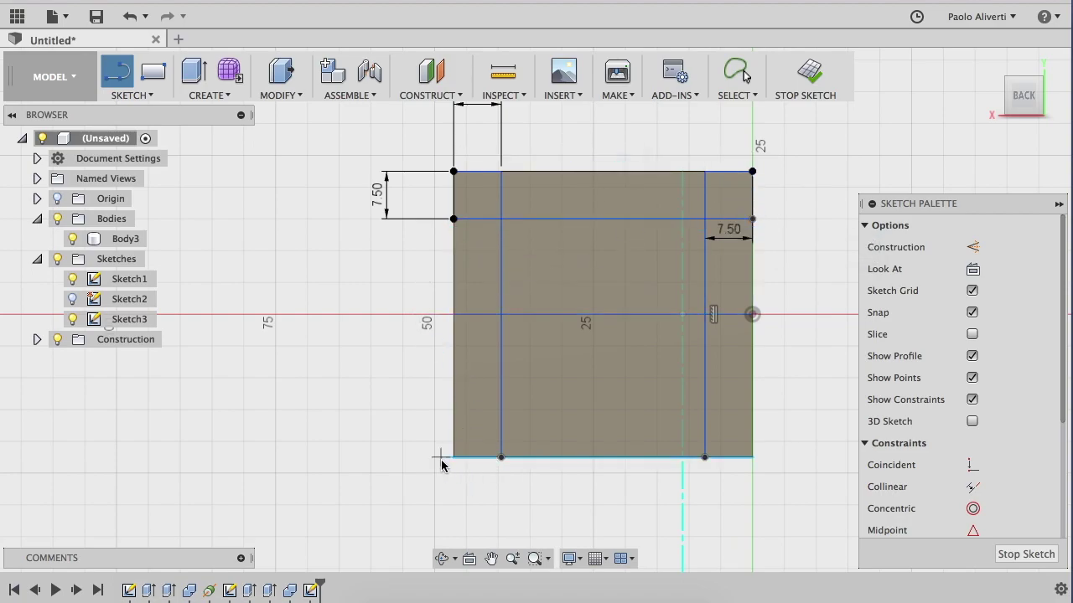
Draw a 7.5 mm segment up from the bottom-left corner and a horizontal line across the face.
{"action": "left_click", "coordinate": [454, 457]}
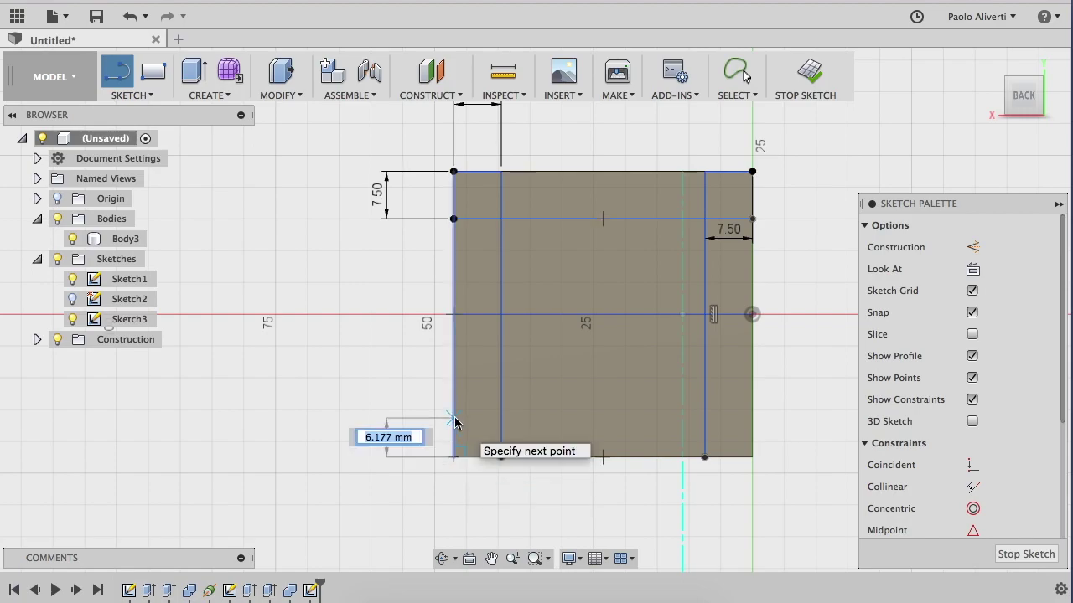
{"action": "type", "text": "7"}
{"action": "key", "text": "Tab"}
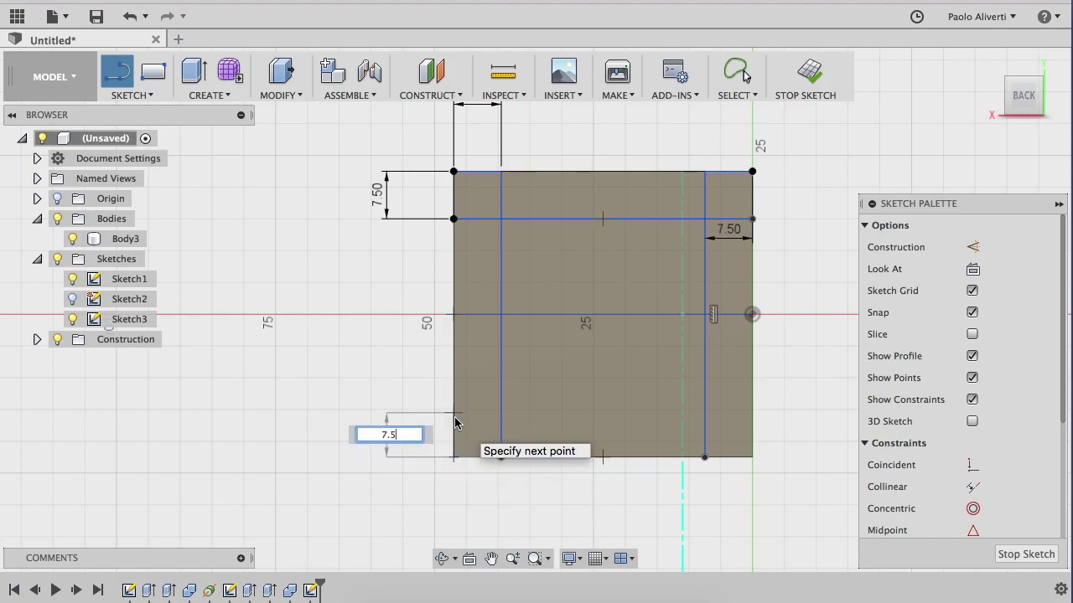
{"action": "key", "text": "Return"}
{"action": "key", "text": "Escape"}
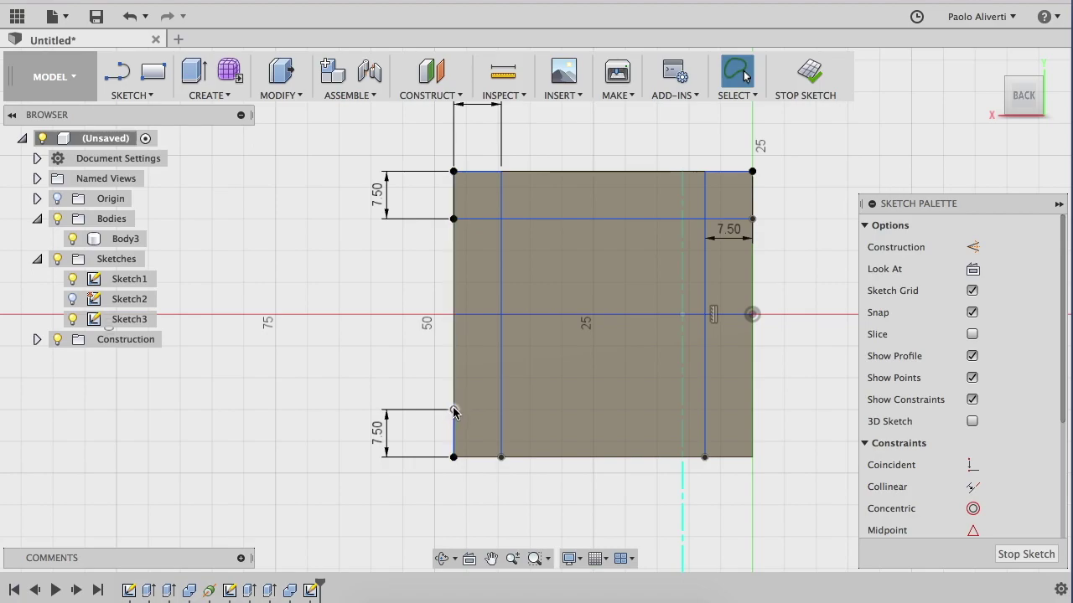
{"action": "left_click", "coordinate": [453, 411]}
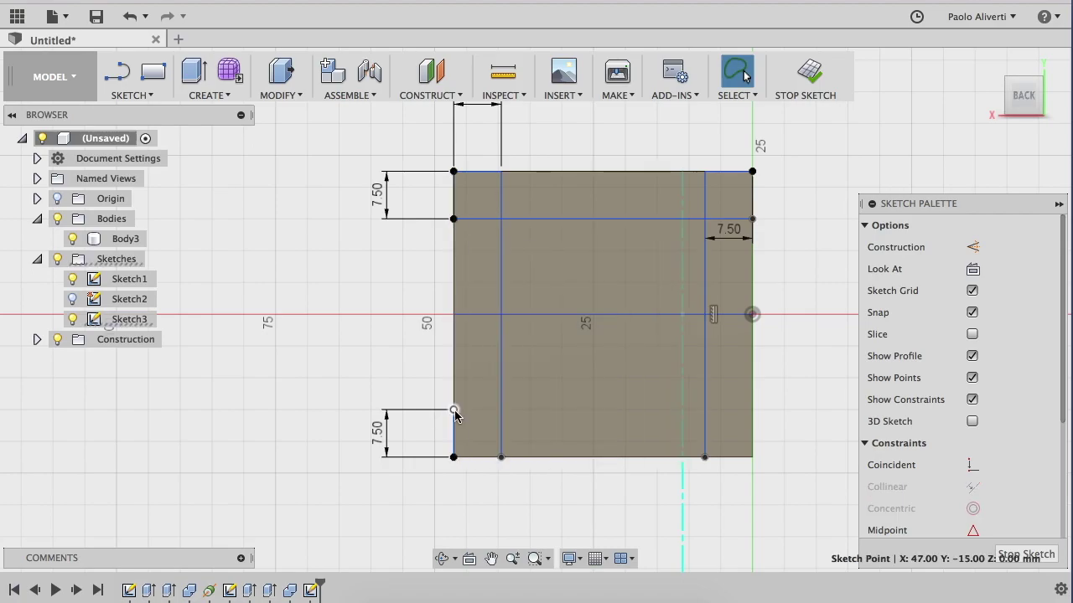
{"action": "key", "text": "l"}
{"action": "left_click", "coordinate": [454, 410]}
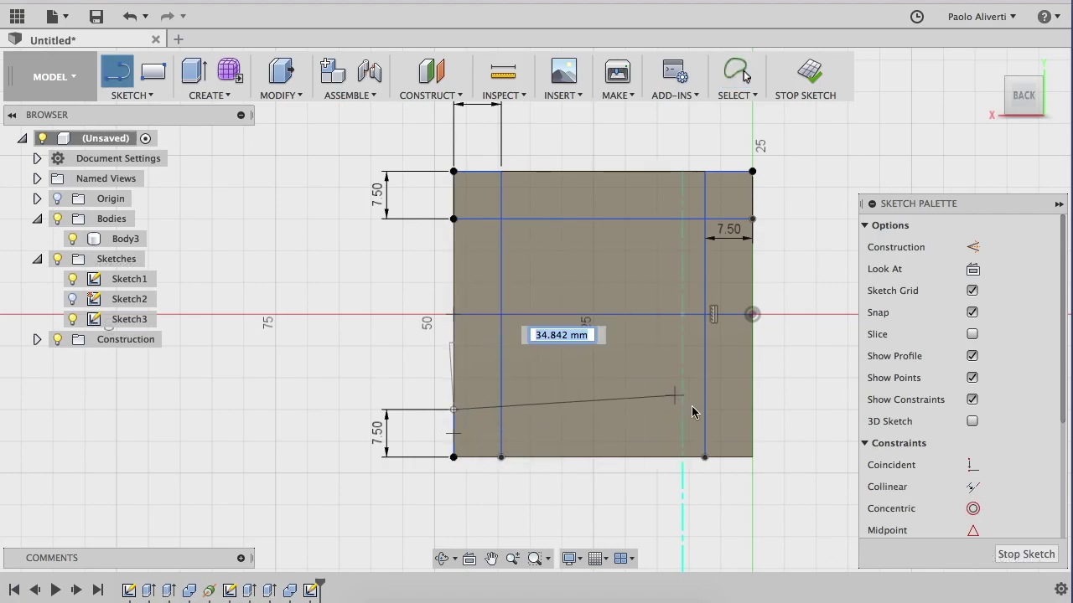
{"action": "left_click", "coordinate": [752, 411]}
{"action": "key", "text": "Escape"}
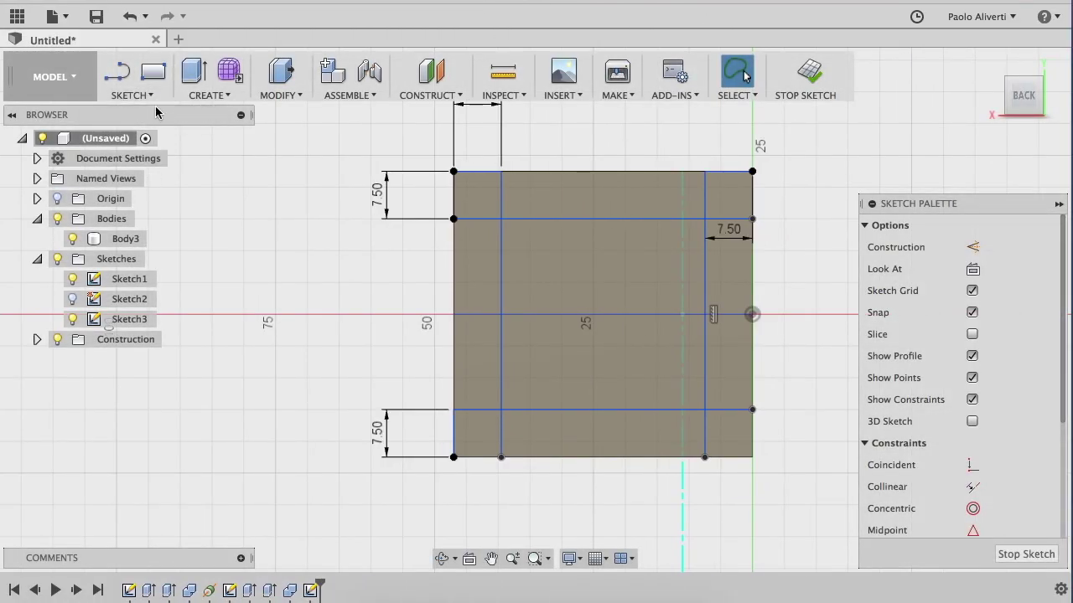
{"action": "left_click", "coordinate": [153, 96]}
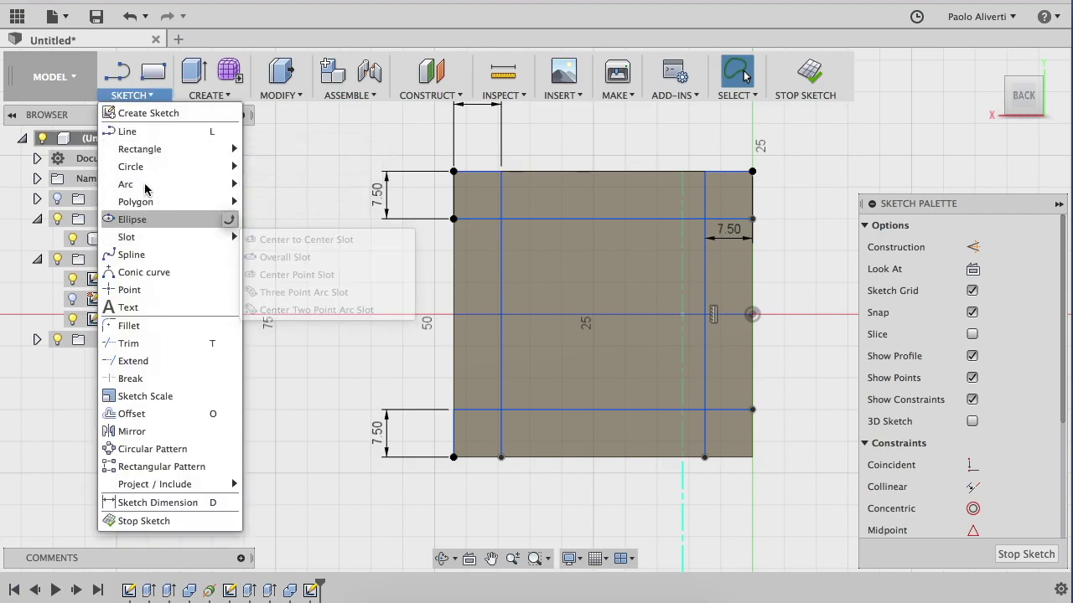
{"action": "mouse_move", "coordinate": [126, 184]}
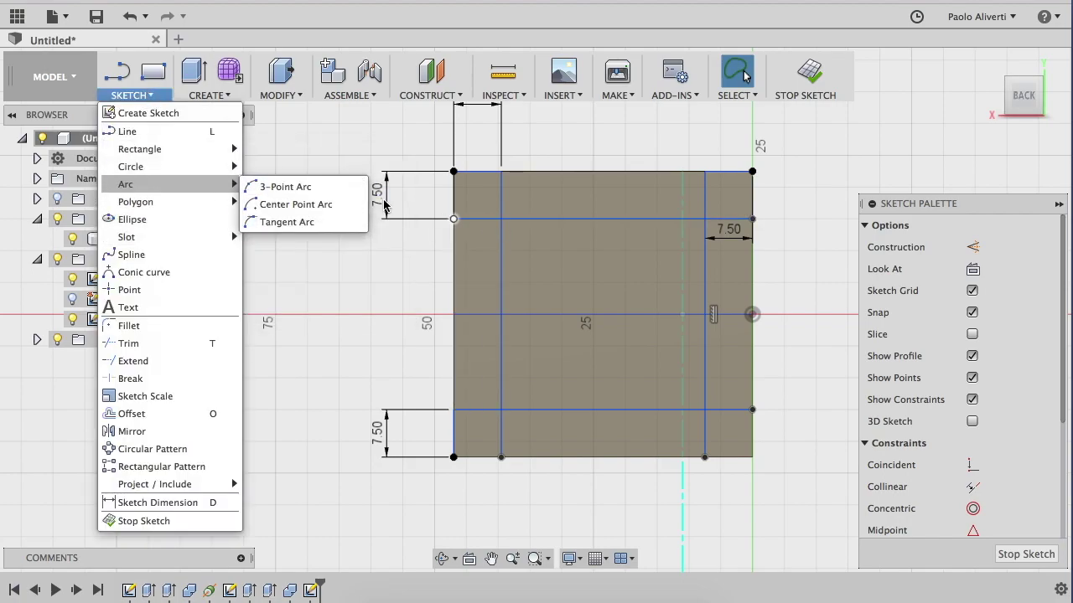
Draw 7.5 mm circles at the upper-left and upper-right guide intersections.
{"action": "left_click", "coordinate": [283, 168]}
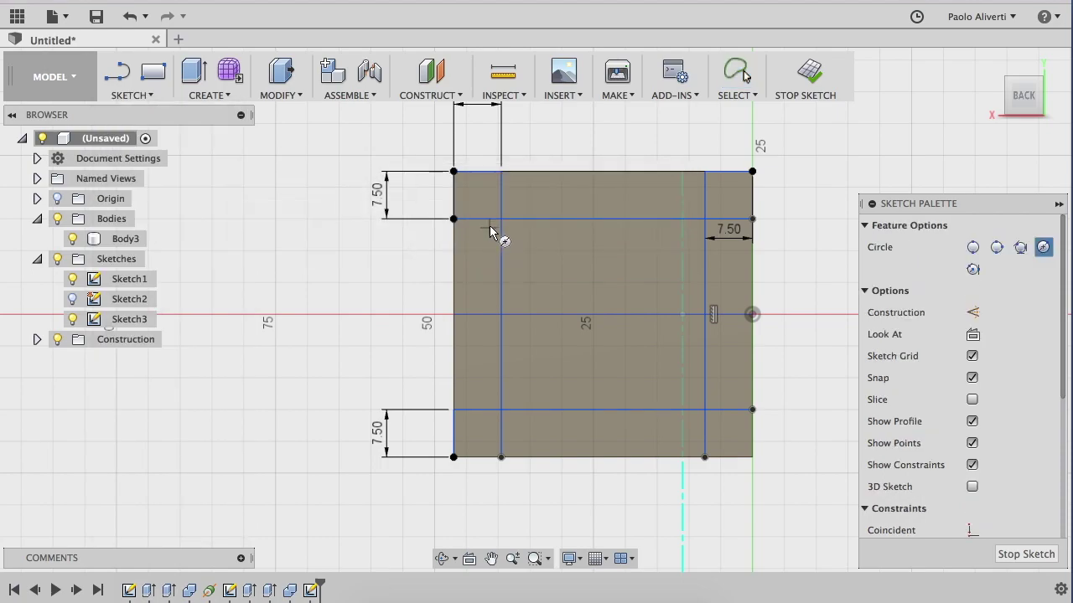
{"action": "left_click", "coordinate": [501, 220]}
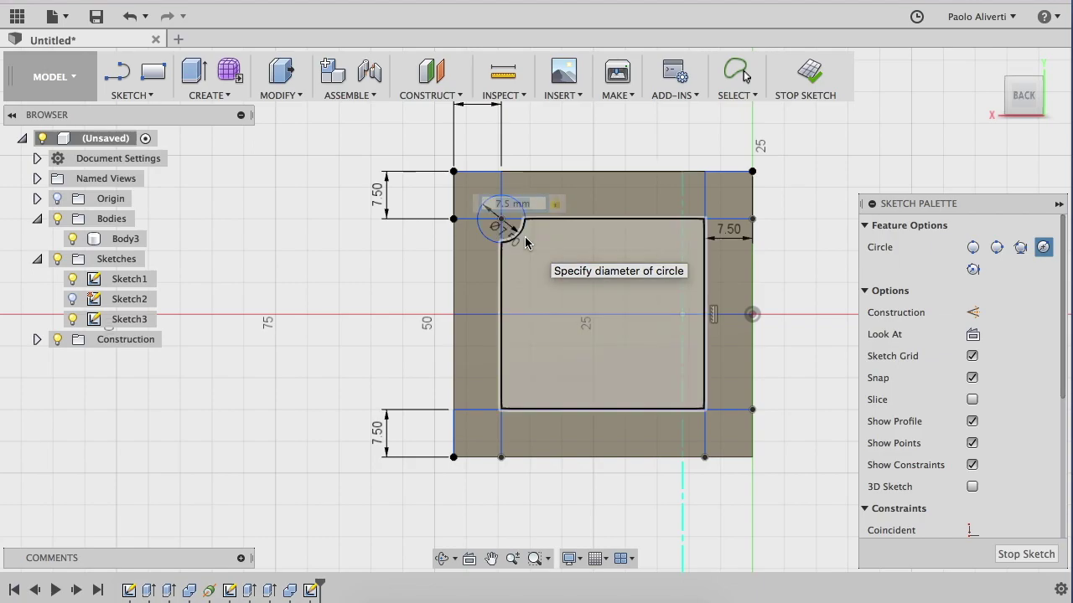
{"action": "key", "text": "Return"}
{"action": "key", "text": "Escape"}
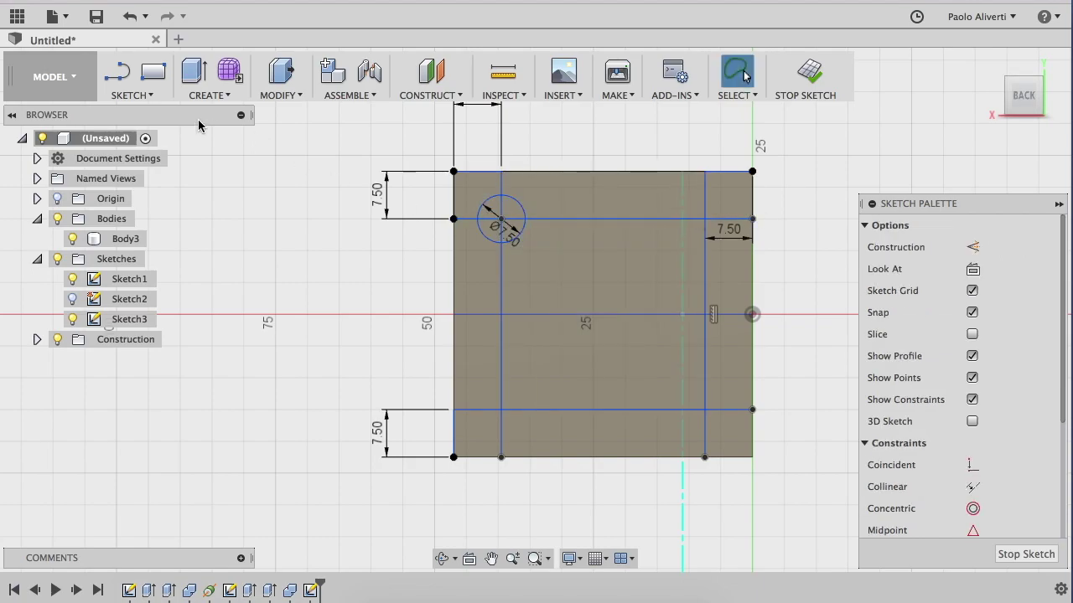
{"action": "left_click", "coordinate": [133, 95]}
{"action": "mouse_move", "coordinate": [131, 167]}
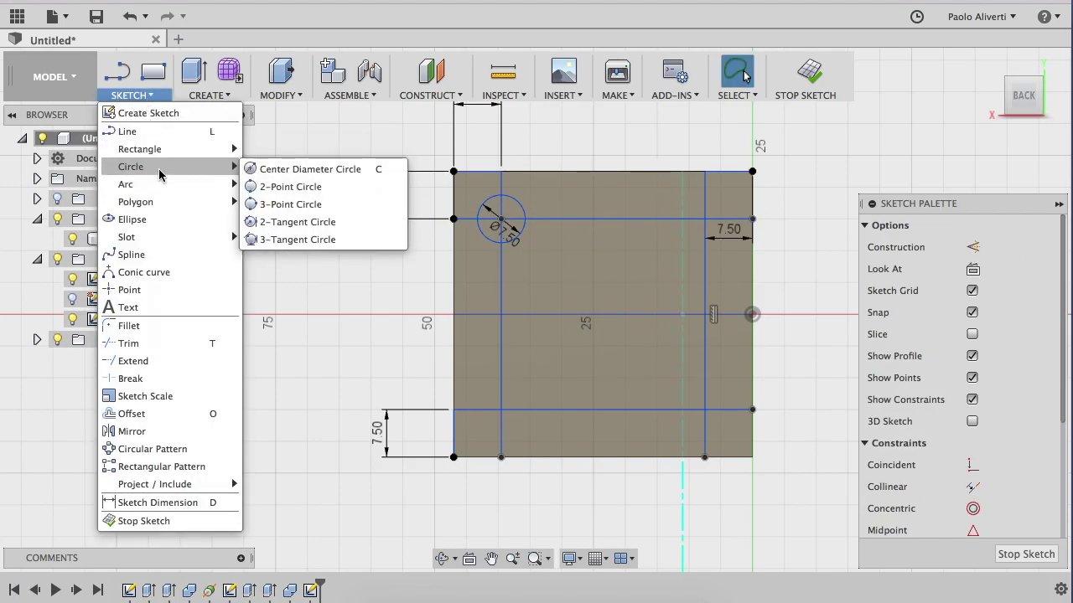
{"action": "left_click", "coordinate": [266, 169]}
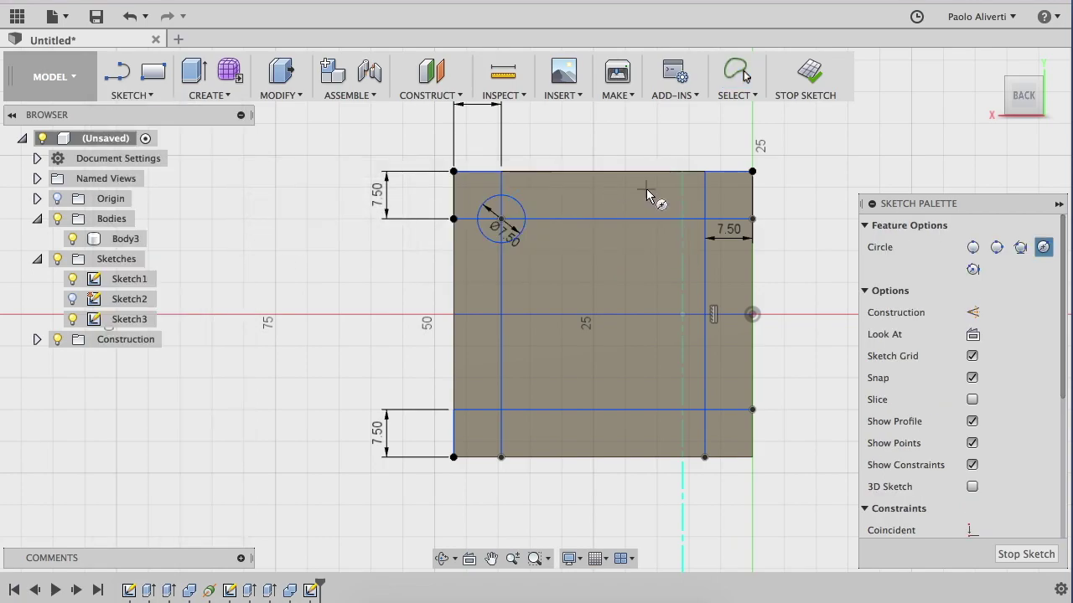
{"action": "left_click", "coordinate": [704, 219]}
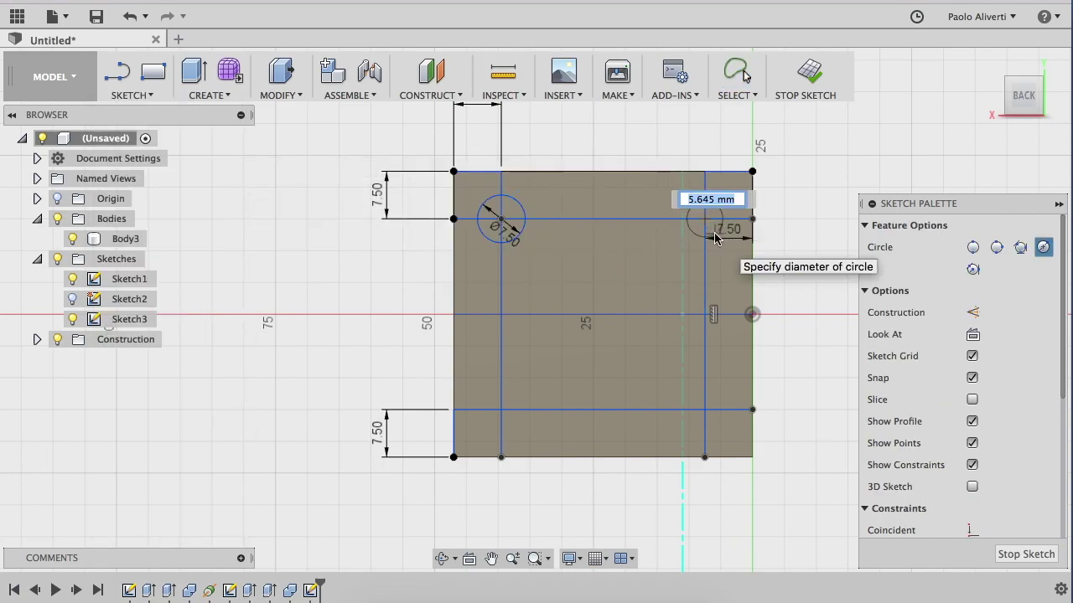
{"action": "key", "text": "Return"}
{"action": "key", "text": "Escape"}
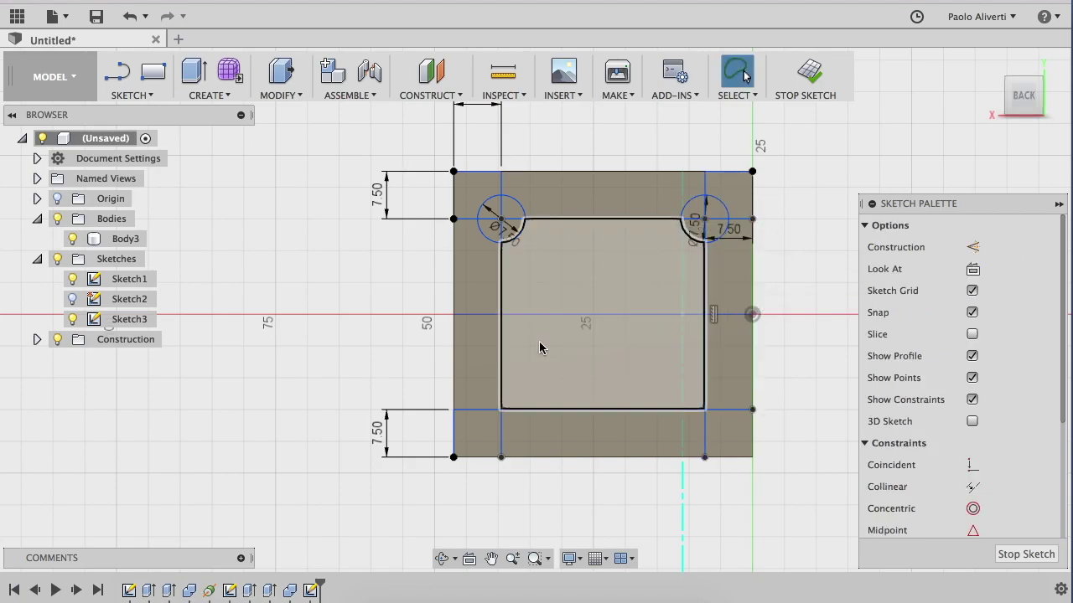
Draw 7.5 mm circles at the lower-left and lower-right guide intersections.
{"action": "left_click", "coordinate": [153, 98]}
{"action": "mouse_move", "coordinate": [168, 167]}
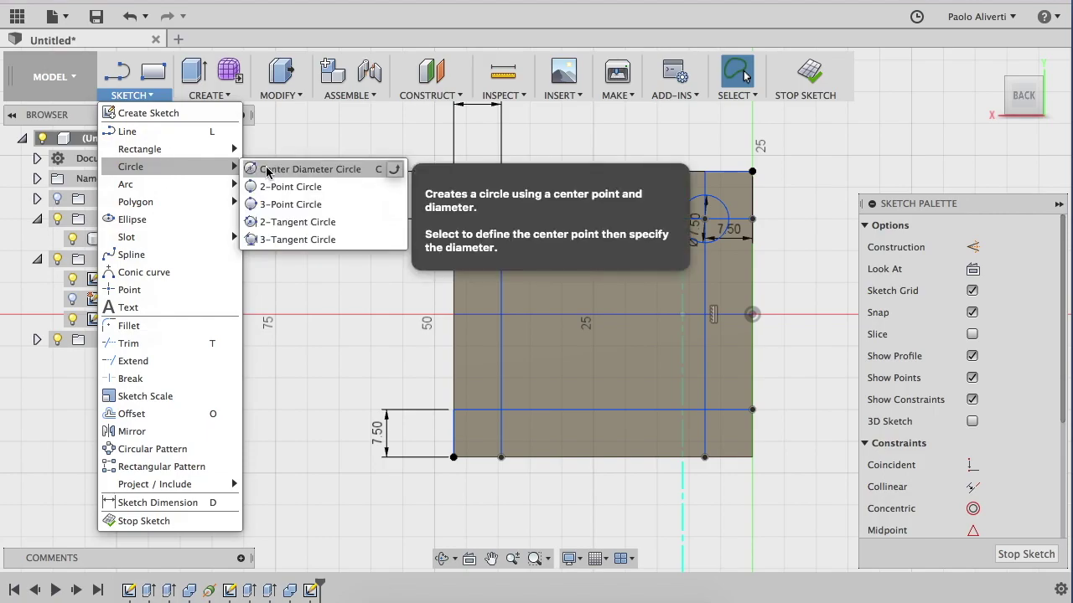
{"action": "left_click", "coordinate": [303, 169]}
{"action": "left_click", "coordinate": [503, 410]}
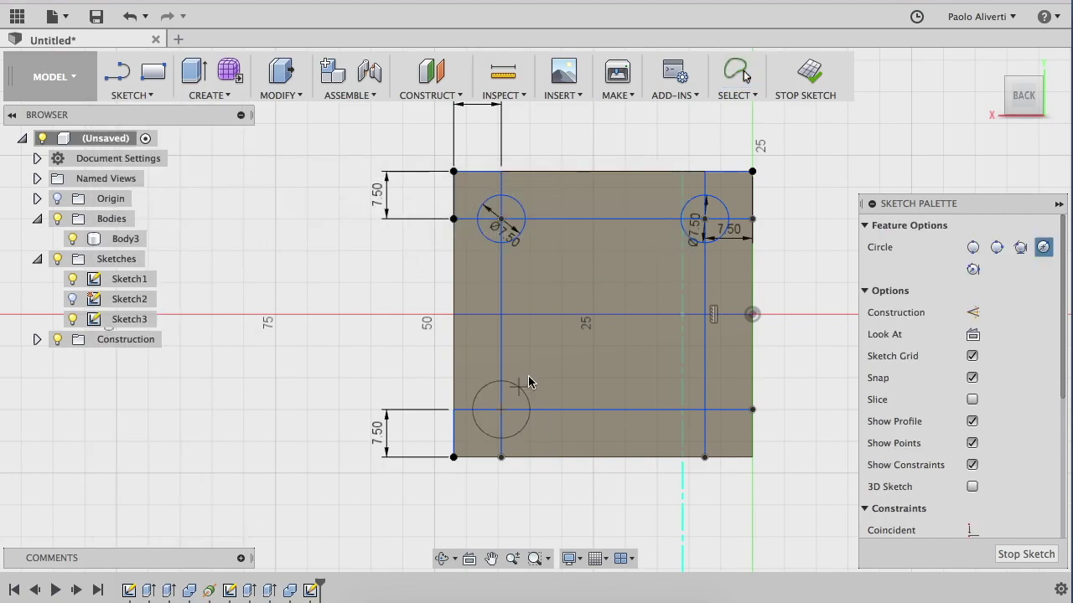
{"action": "type", "text": "7.5"}
{"action": "key", "text": "Tab"}
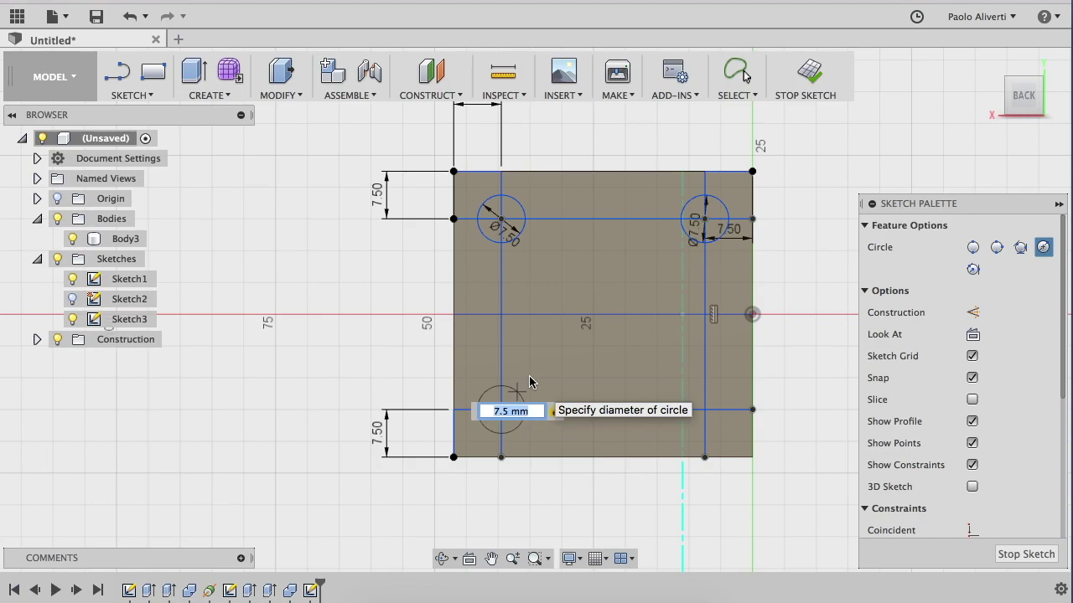
{"action": "key", "text": "Return"}
{"action": "key", "text": "Escape"}
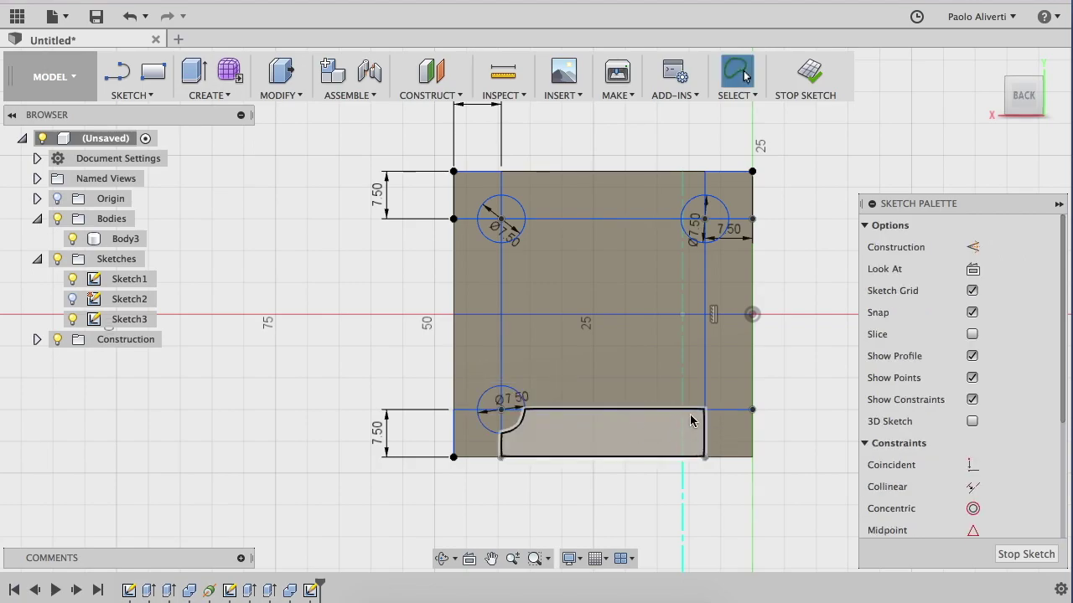
{"action": "key", "text": "c"}
{"action": "left_click", "coordinate": [705, 409]}
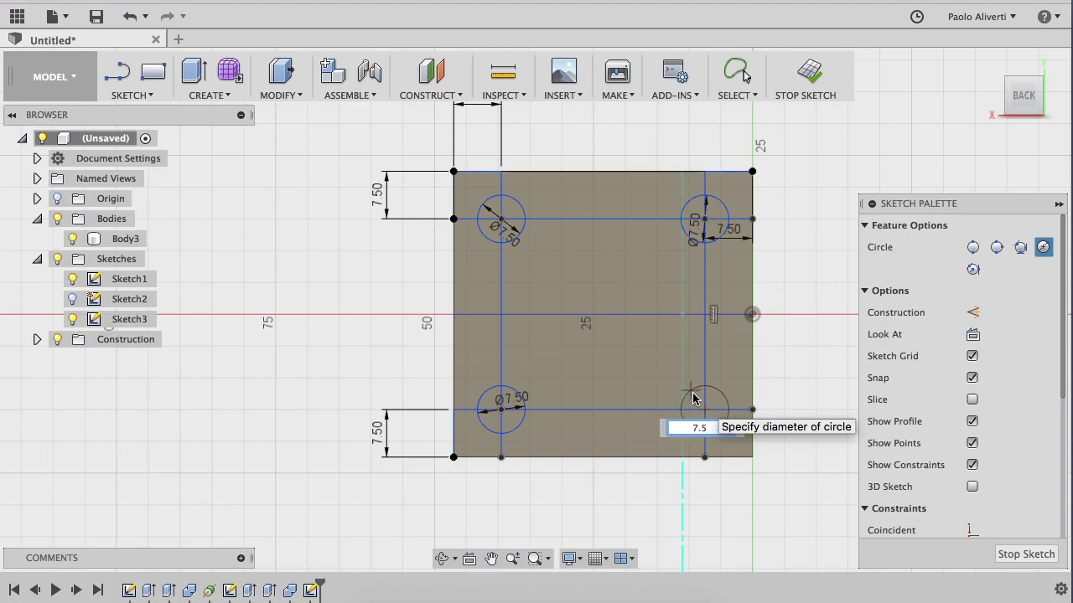
{"action": "key", "text": "Return"}
{"action": "key", "text": "Escape"}
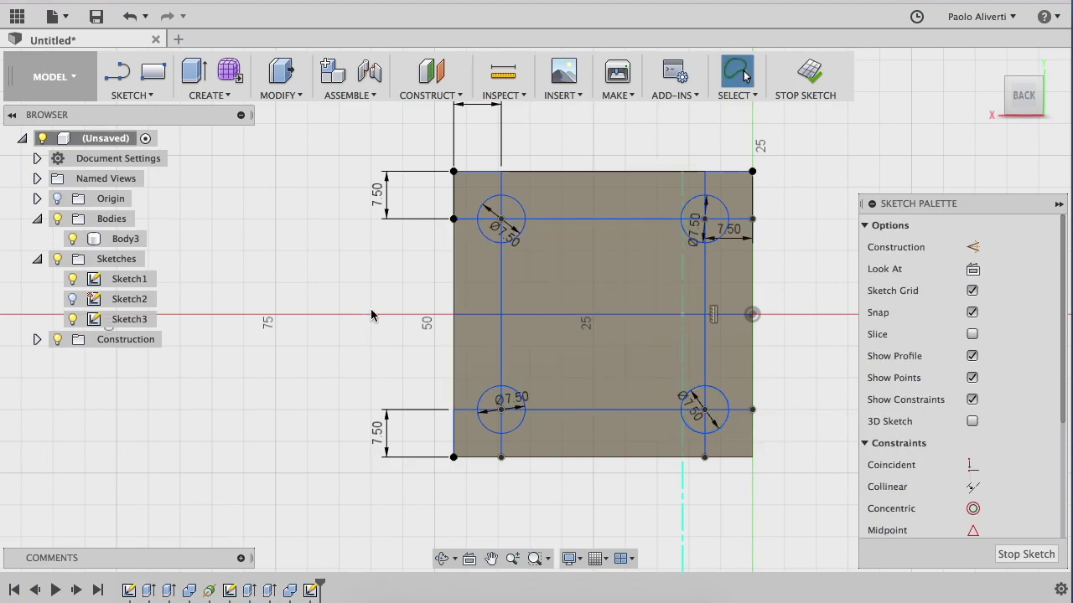
Delete the four guide lines and finish the flange sketch.
{"action": "left_click", "coordinate": [500, 184]}
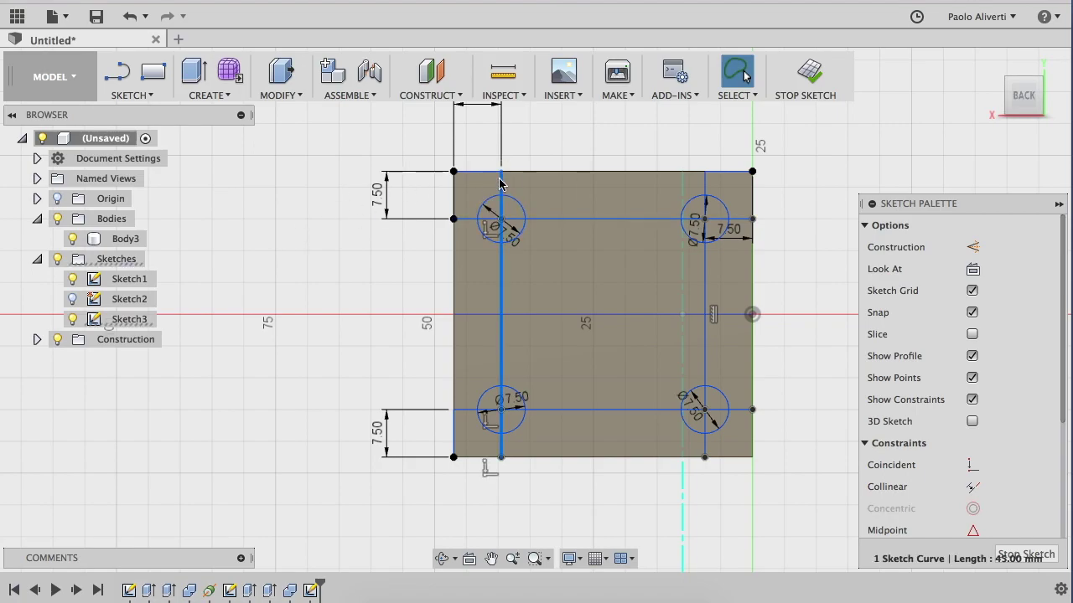
{"action": "key", "text": "Delete"}
{"action": "left_click", "coordinate": [548, 219]}
{"action": "key", "text": "Delete"}
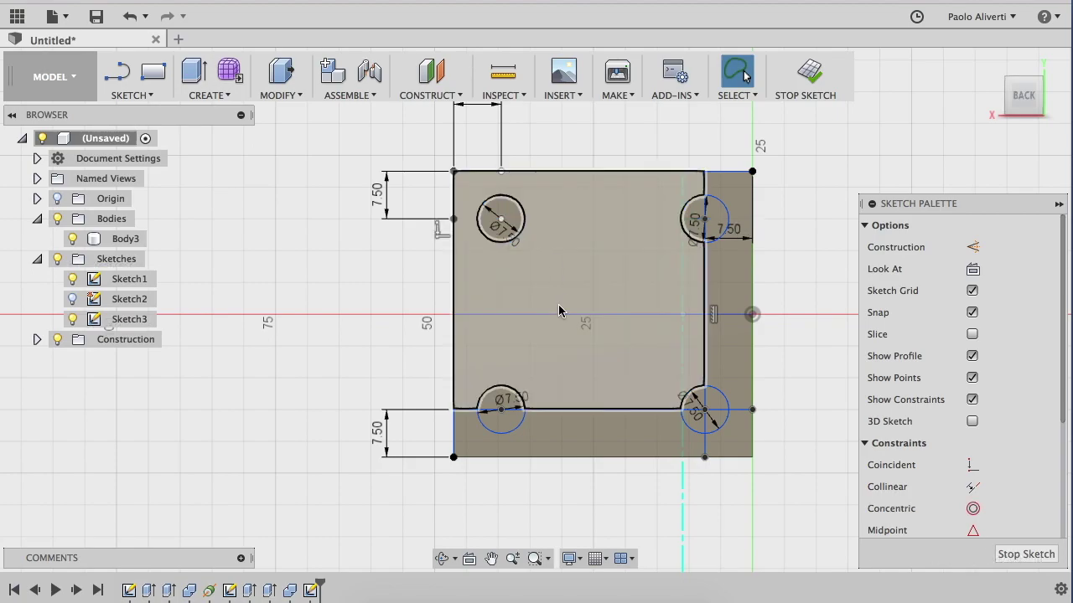
{"action": "left_click", "coordinate": [705, 312]}
{"action": "key", "text": "Delete"}
{"action": "left_click", "coordinate": [619, 410]}
{"action": "key", "text": "Delete"}
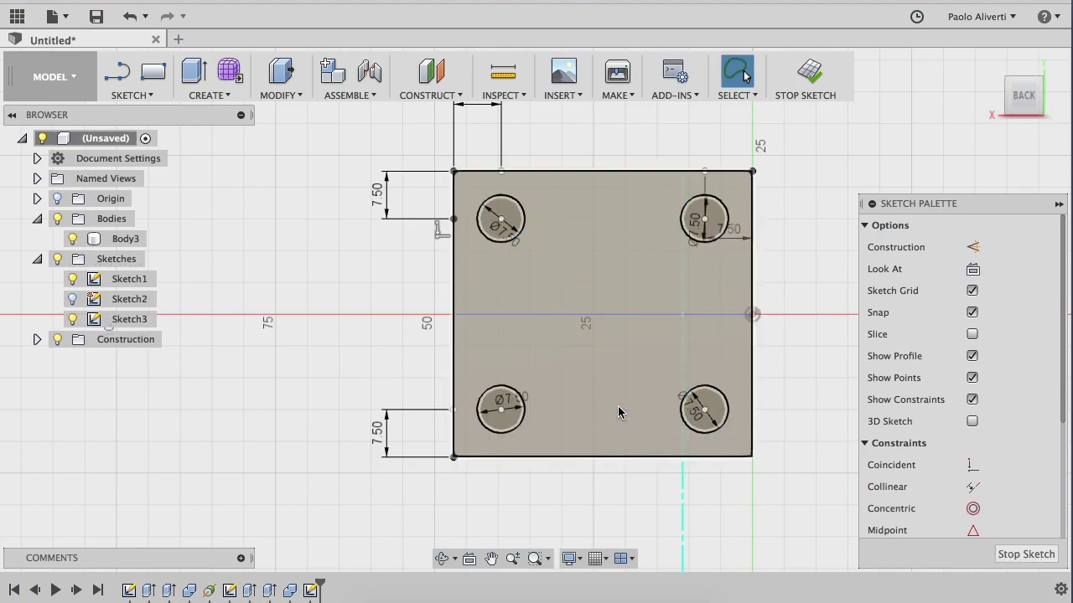
{"action": "left_click", "coordinate": [808, 74]}
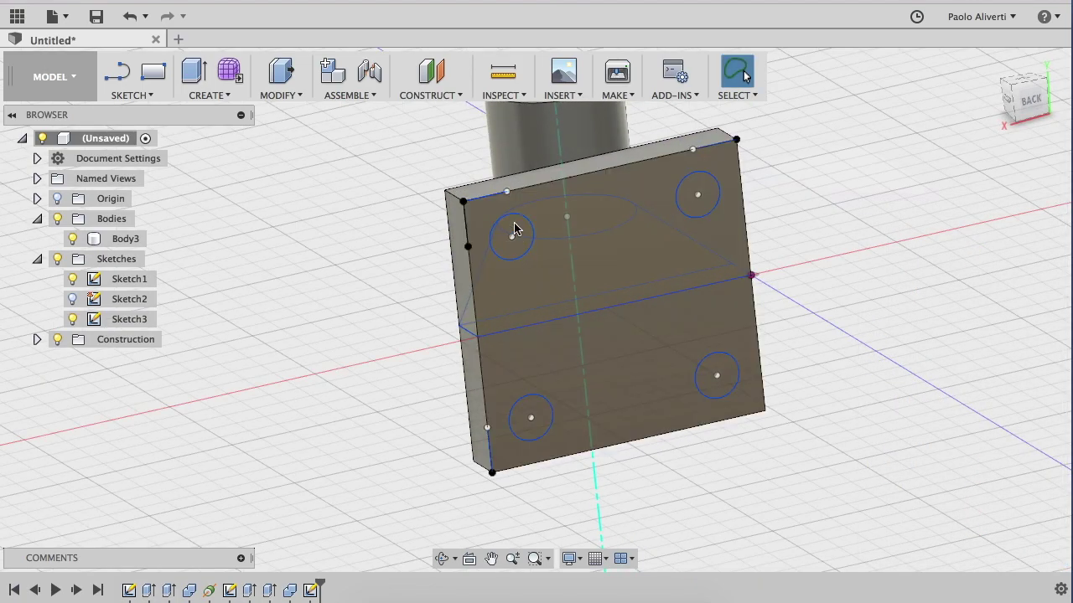
Press Pull the four Ø7.50 mm circles 15 mm as a cut through the flange.
{"action": "left_click", "coordinate": [289, 98]}
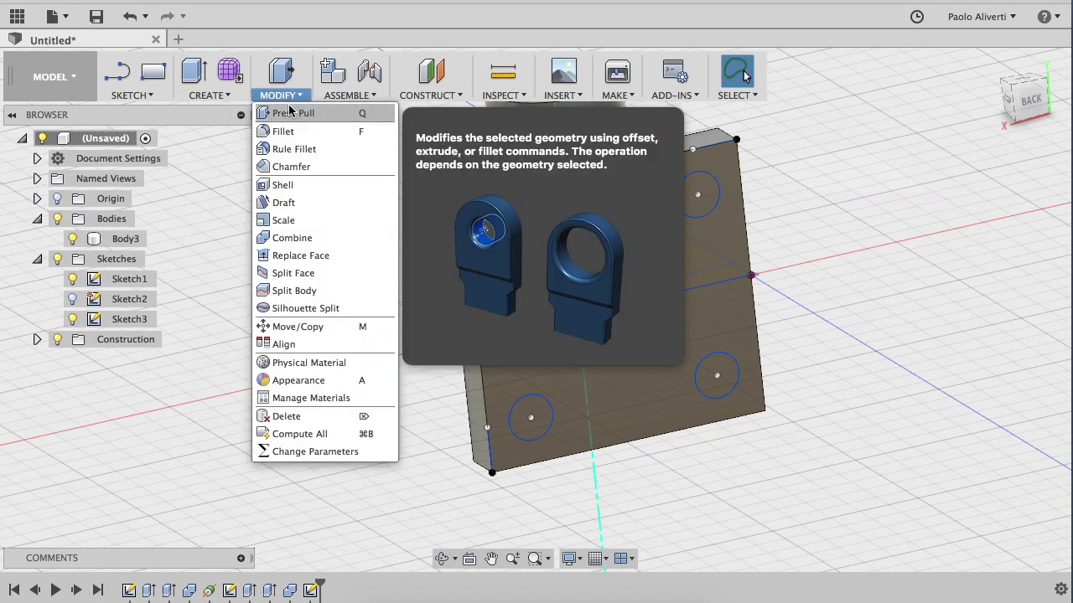
{"action": "left_click", "coordinate": [293, 109]}
{"action": "left_click", "coordinate": [512, 237]}
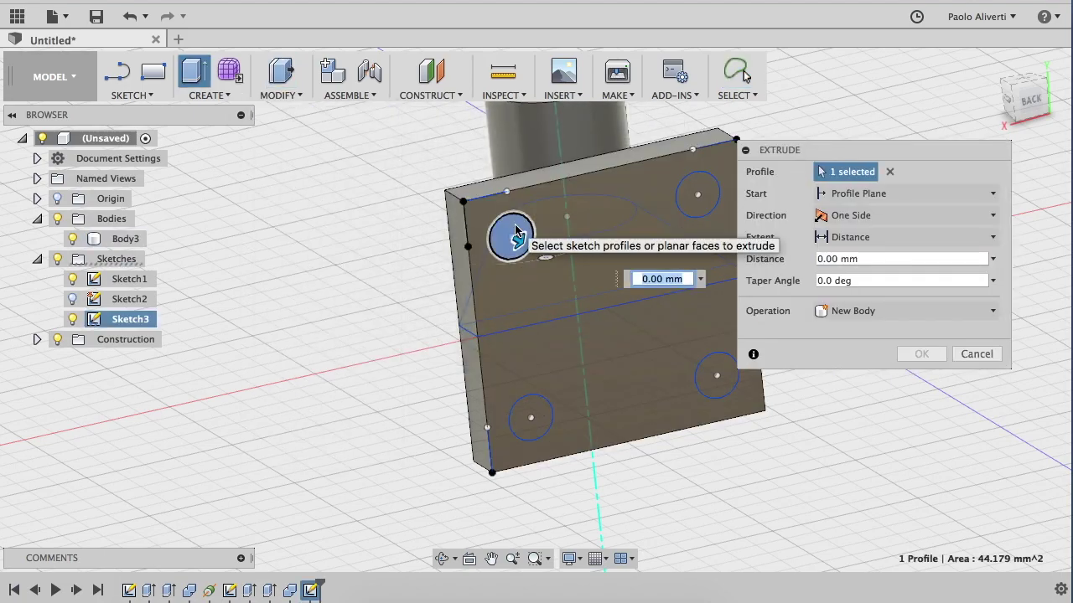
{"action": "left_click", "coordinate": [700, 186]}
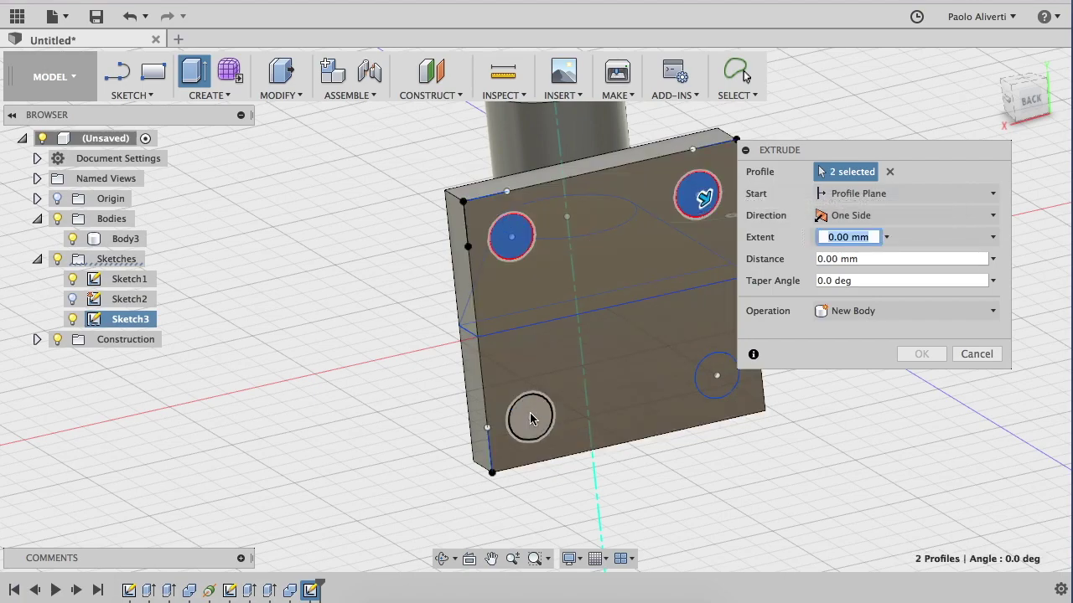
{"action": "left_click", "coordinate": [530, 414]}
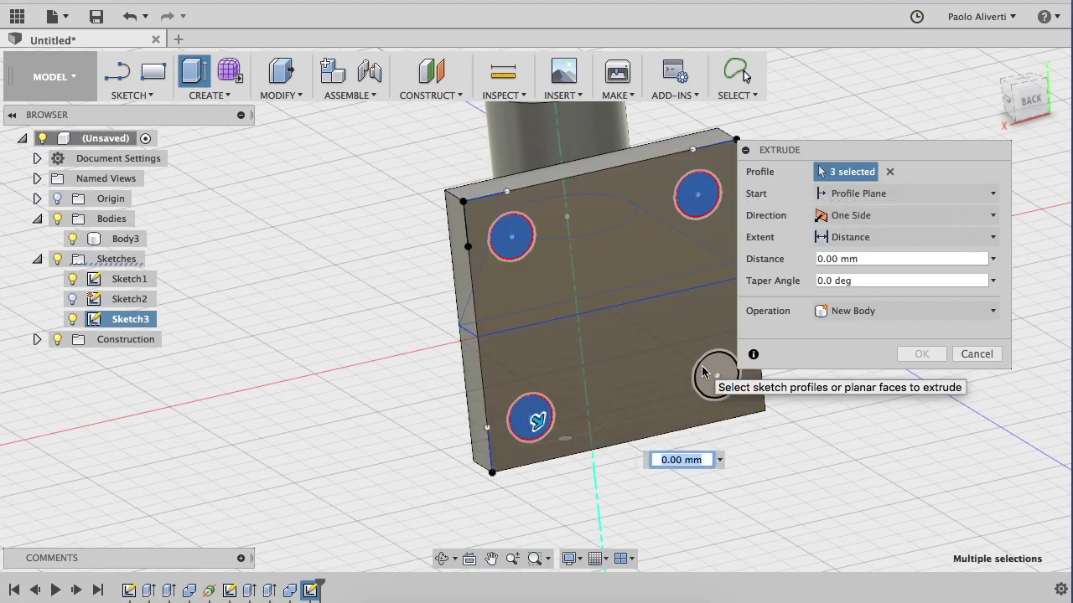
{"action": "left_click", "coordinate": [705, 373]}
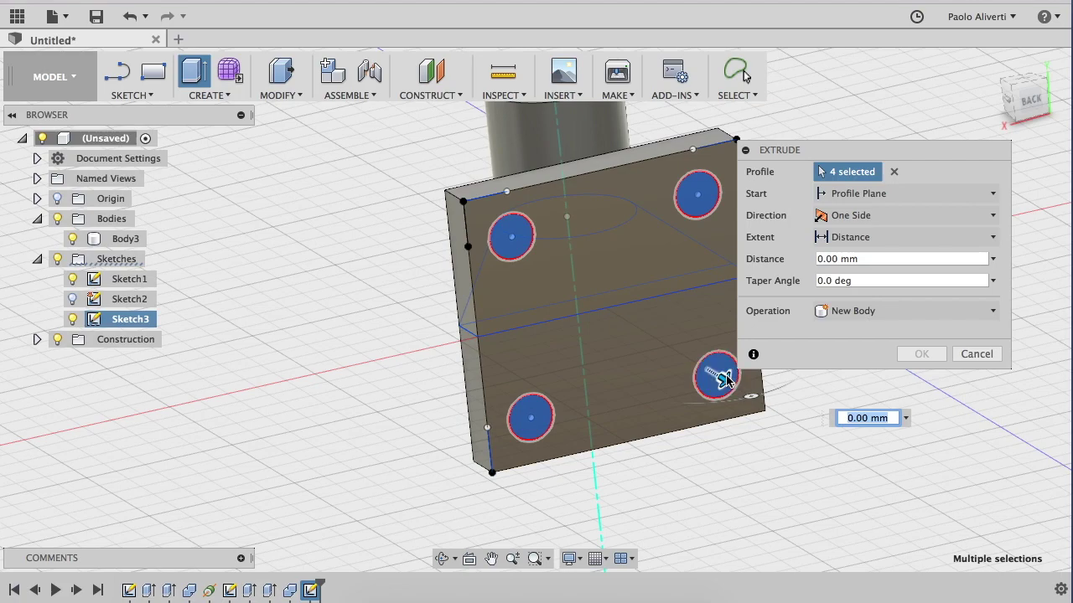
{"action": "left_click_drag", "start_coordinate": [725, 380], "coordinate": [663, 347]}
{"action": "key", "text": "Return"}
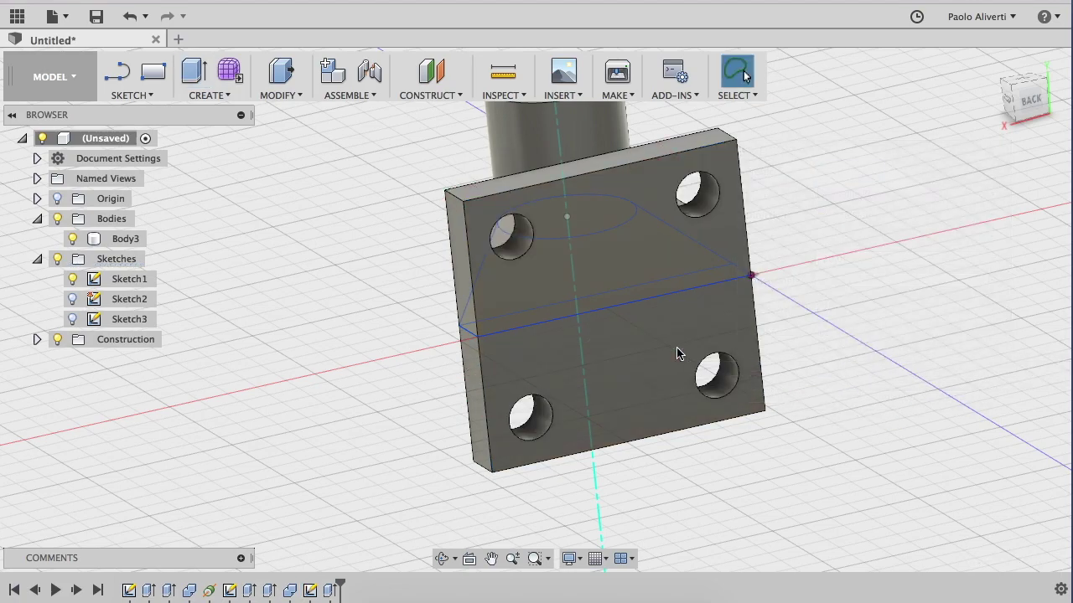
Go to the Home view, zoom in on the rib-flange junction, and select that edge.
{"action": "mouse_move", "coordinate": [1024, 101]}
{"action": "left_click", "coordinate": [986, 64]}
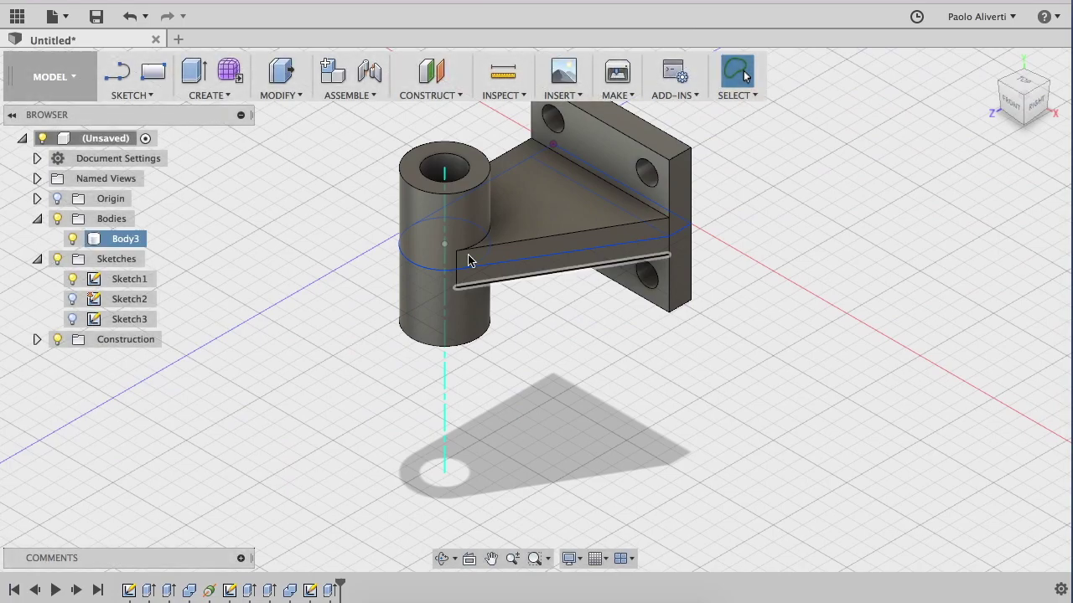
{"action": "middle_click_drag", "start_coordinate": [560, 337], "coordinate": [543, 352], "text": "shift"}
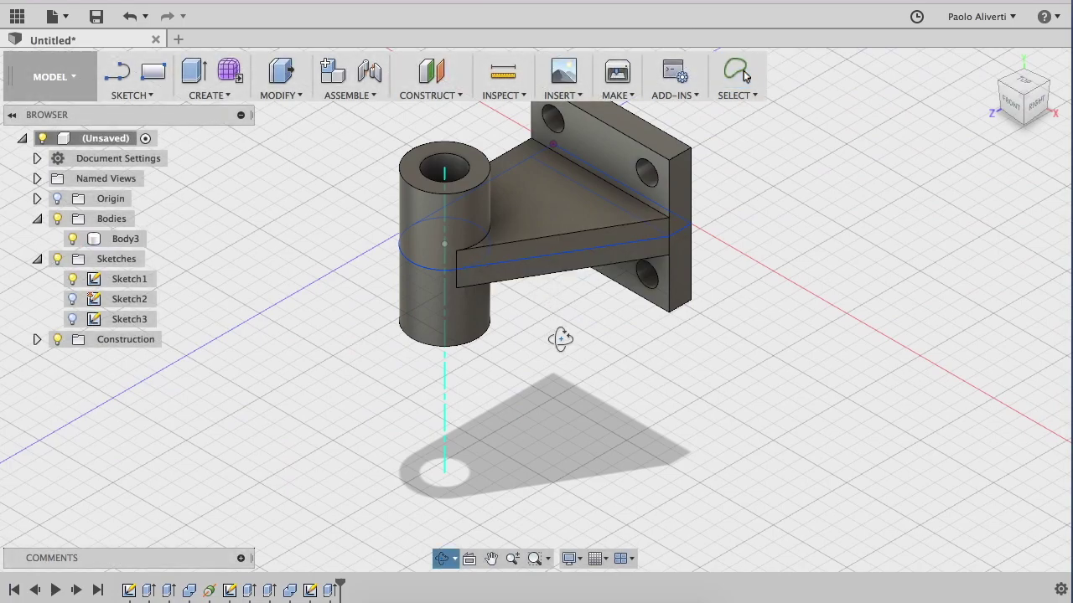
{"action": "left_click", "coordinate": [743, 75]}
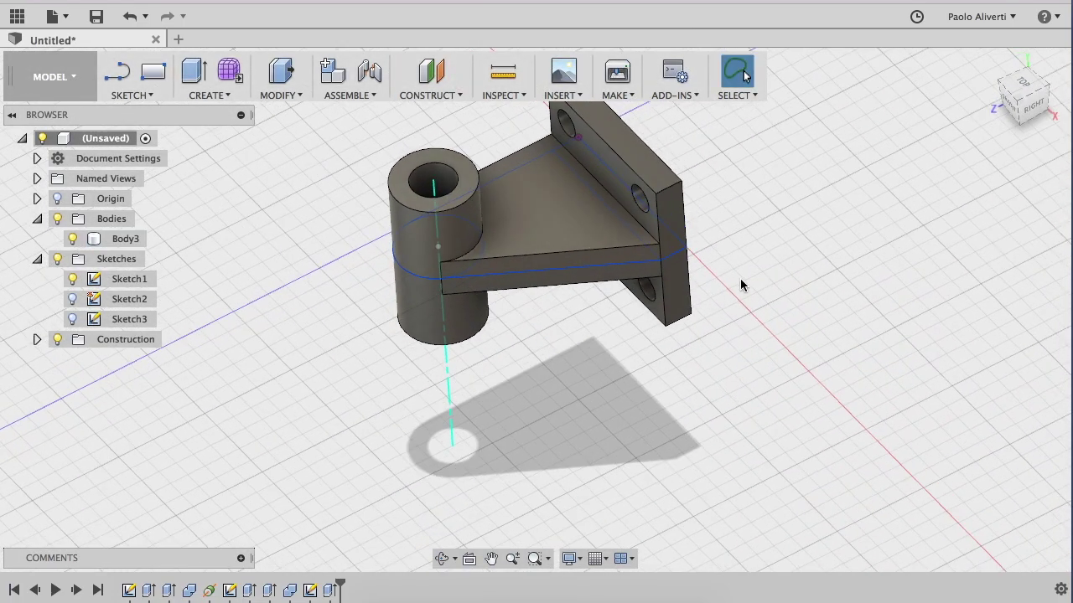
{"action": "middle_click_drag", "start_coordinate": [741, 285], "coordinate": [728, 366], "text": "shift"}
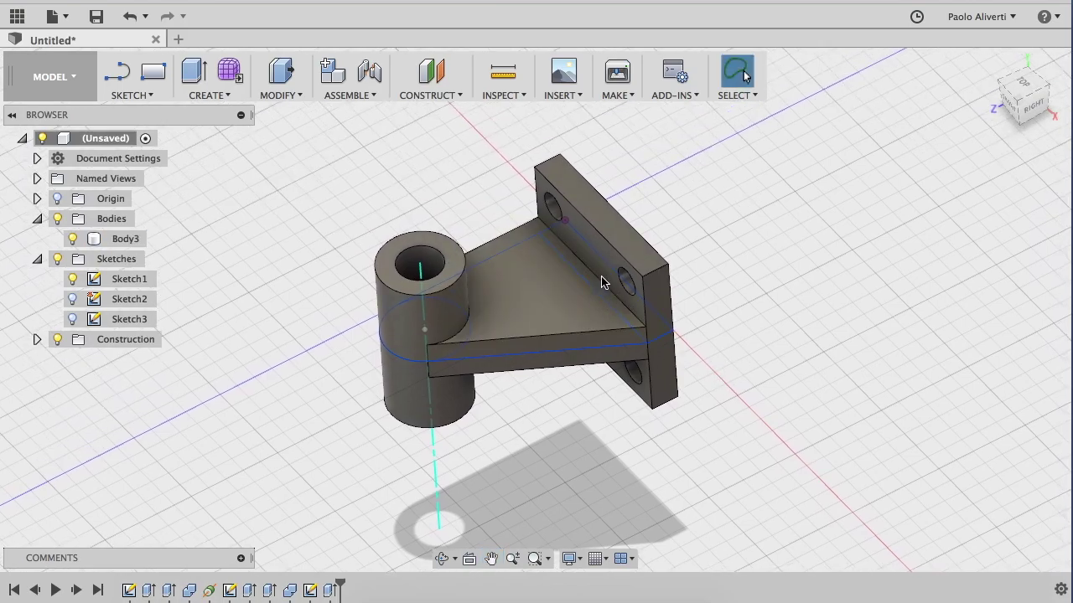
{"action": "scroll", "coordinate": [601, 282], "scroll_direction": "up", "scroll_amount": 3}
{"action": "scroll", "coordinate": [600, 285], "scroll_direction": "up", "scroll_amount": 3}
{"action": "scroll", "coordinate": [596, 289], "scroll_direction": "up", "scroll_amount": 3}
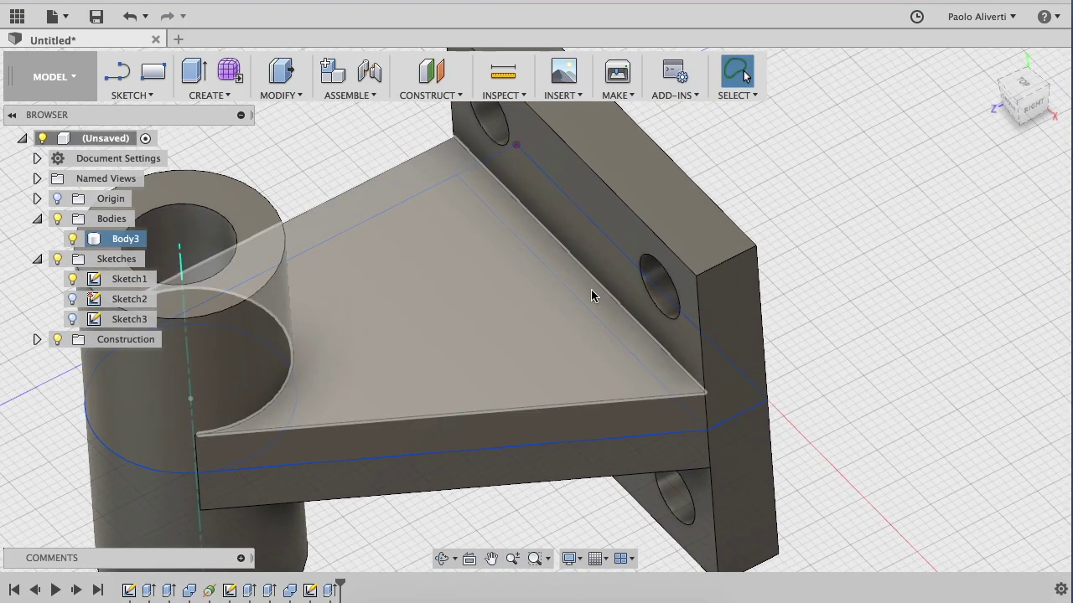
{"action": "left_click", "coordinate": [592, 285]}
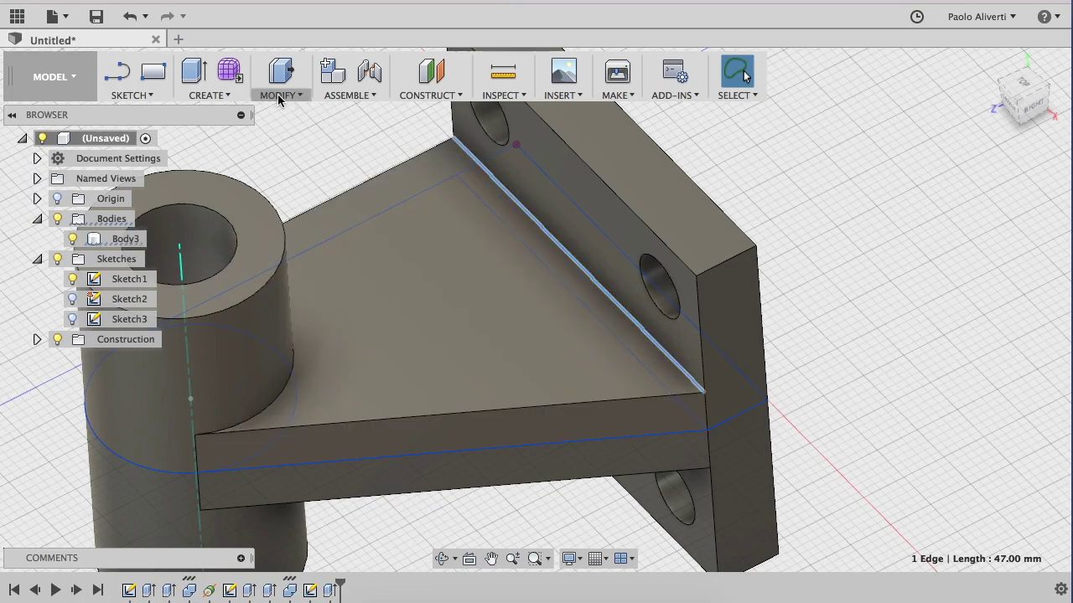
Fillet the selected rib-to-flange edge with a 1 mm radius.
{"action": "key", "text": "f"}
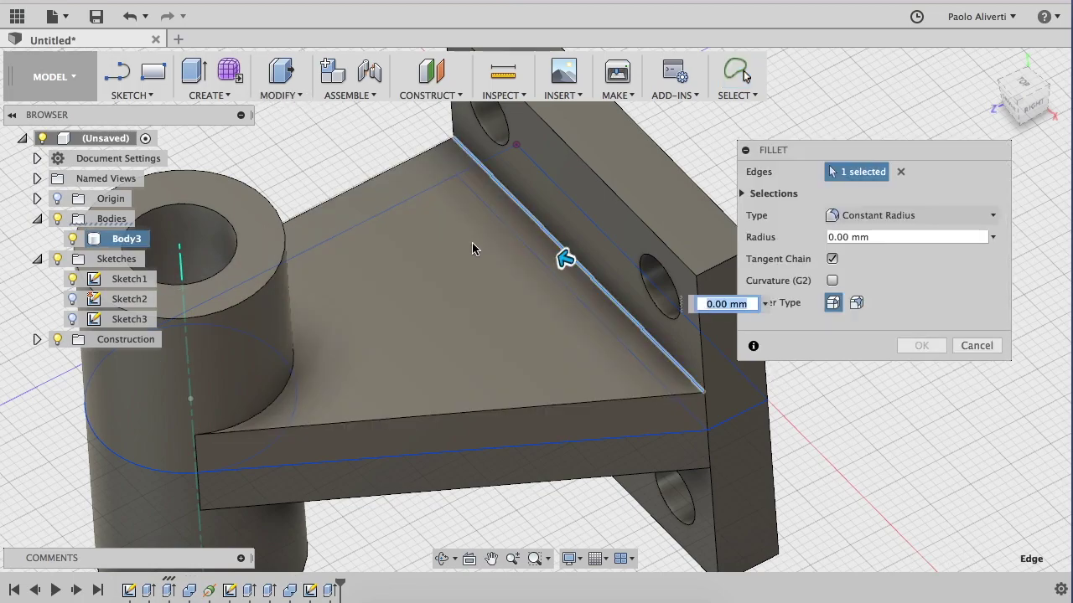
{"action": "left_click_drag", "start_coordinate": [568, 260], "coordinate": [561, 257]}
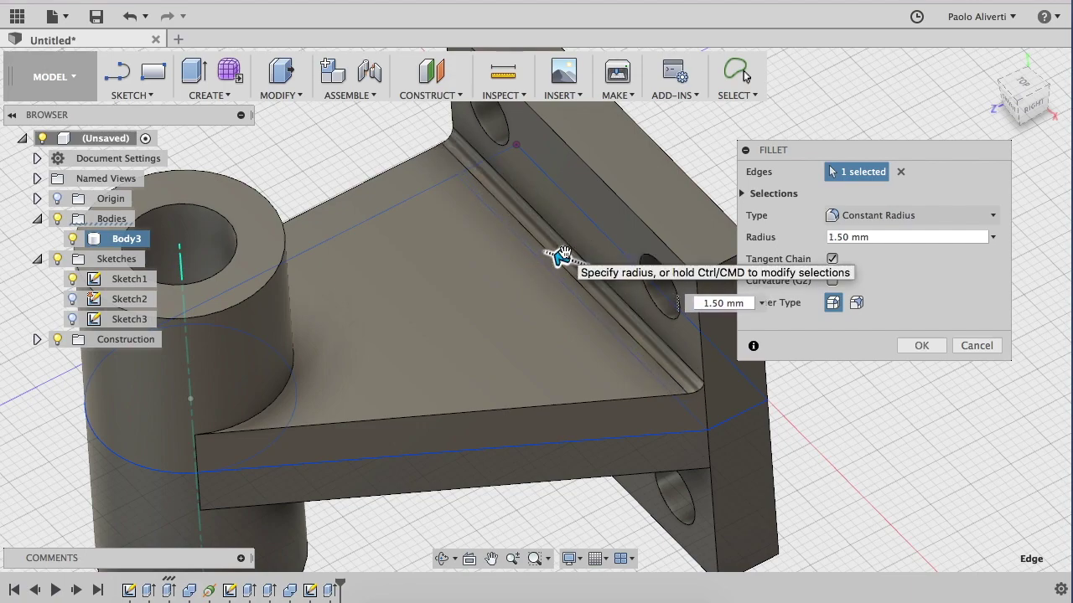
{"action": "triple_click", "coordinate": [885, 237]}
{"action": "key", "text": "BackSpace"}
{"action": "type", "text": "1"}
{"action": "key", "text": "Return"}
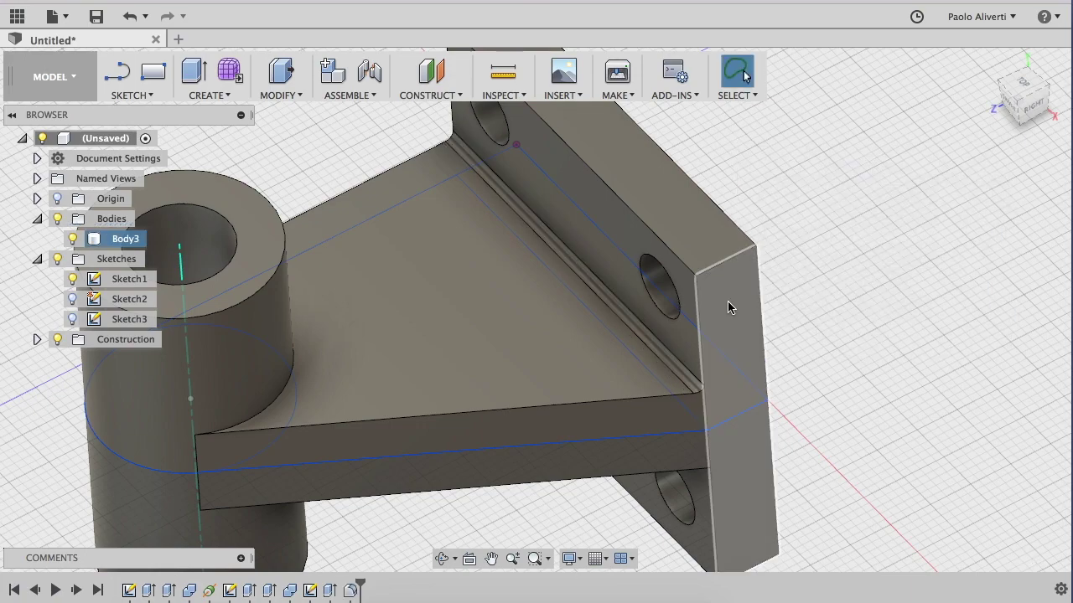
Fillet the flange's top outer edge with a 2 mm radius.
{"action": "mouse_move", "coordinate": [790, 391]}
{"action": "middle_mouse_down"}
{"action": "mouse_move", "coordinate": [790, 405]}
{"action": "mouse_move", "coordinate": [814, 335]}
{"action": "mouse_move", "coordinate": [802, 287]}
{"action": "mouse_move", "coordinate": [764, 387]}
{"action": "mouse_move", "coordinate": [711, 278]}
{"action": "middle_mouse_up"}
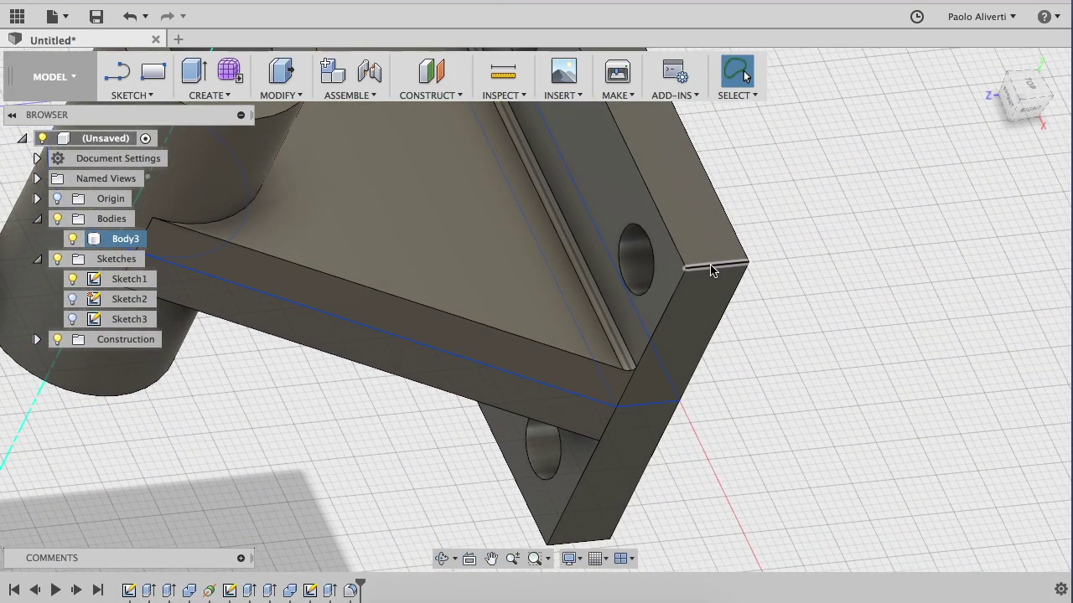
{"action": "left_click", "coordinate": [710, 269]}
{"action": "key", "text": "f"}
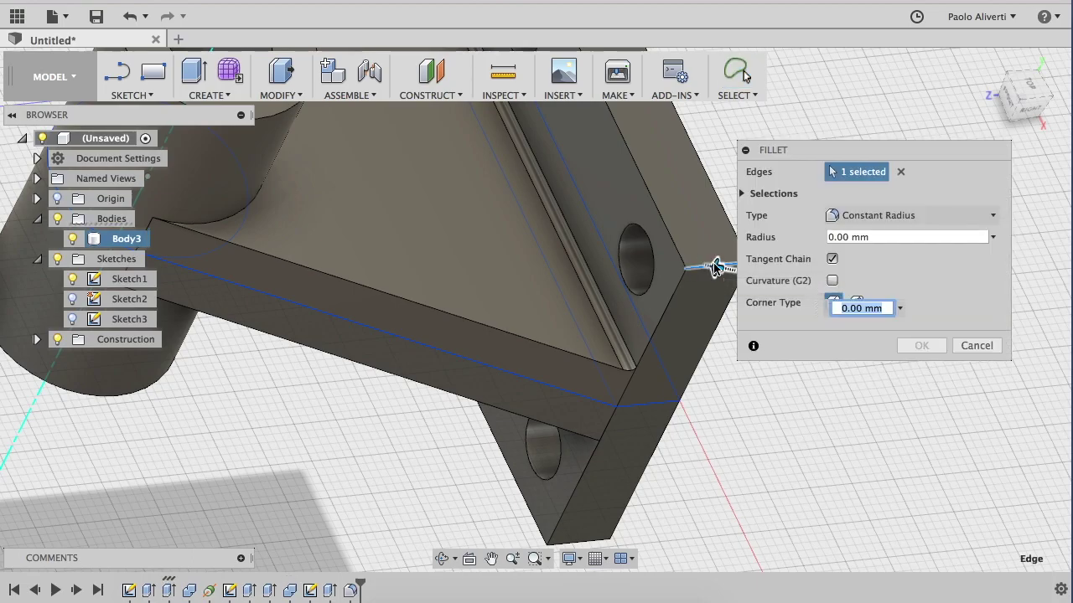
{"action": "left_click_drag", "start_coordinate": [716, 266], "coordinate": [713, 266]}
{"action": "left_click", "coordinate": [918, 346]}
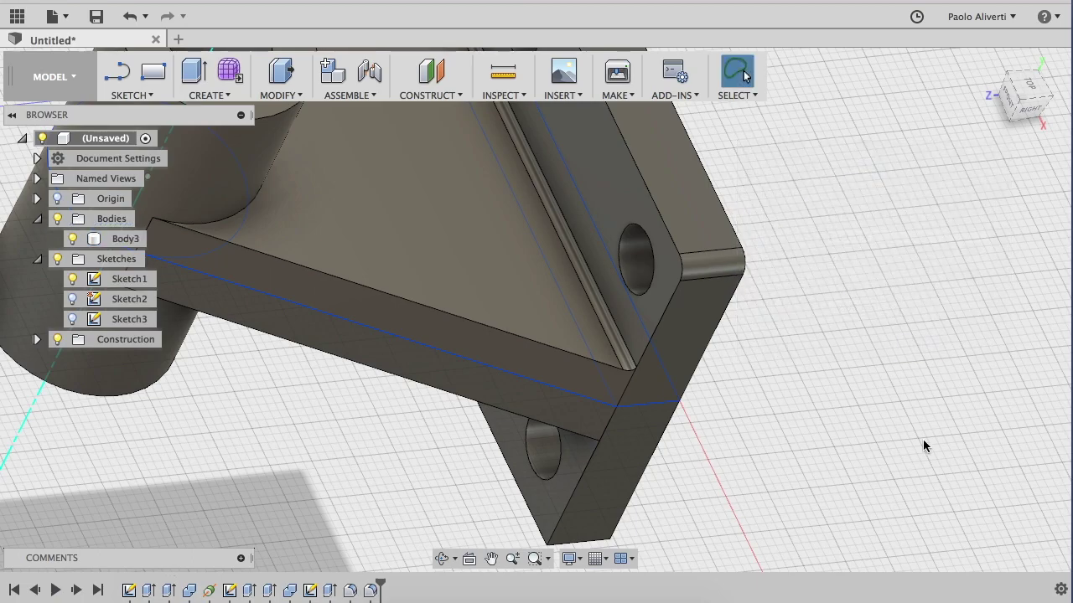